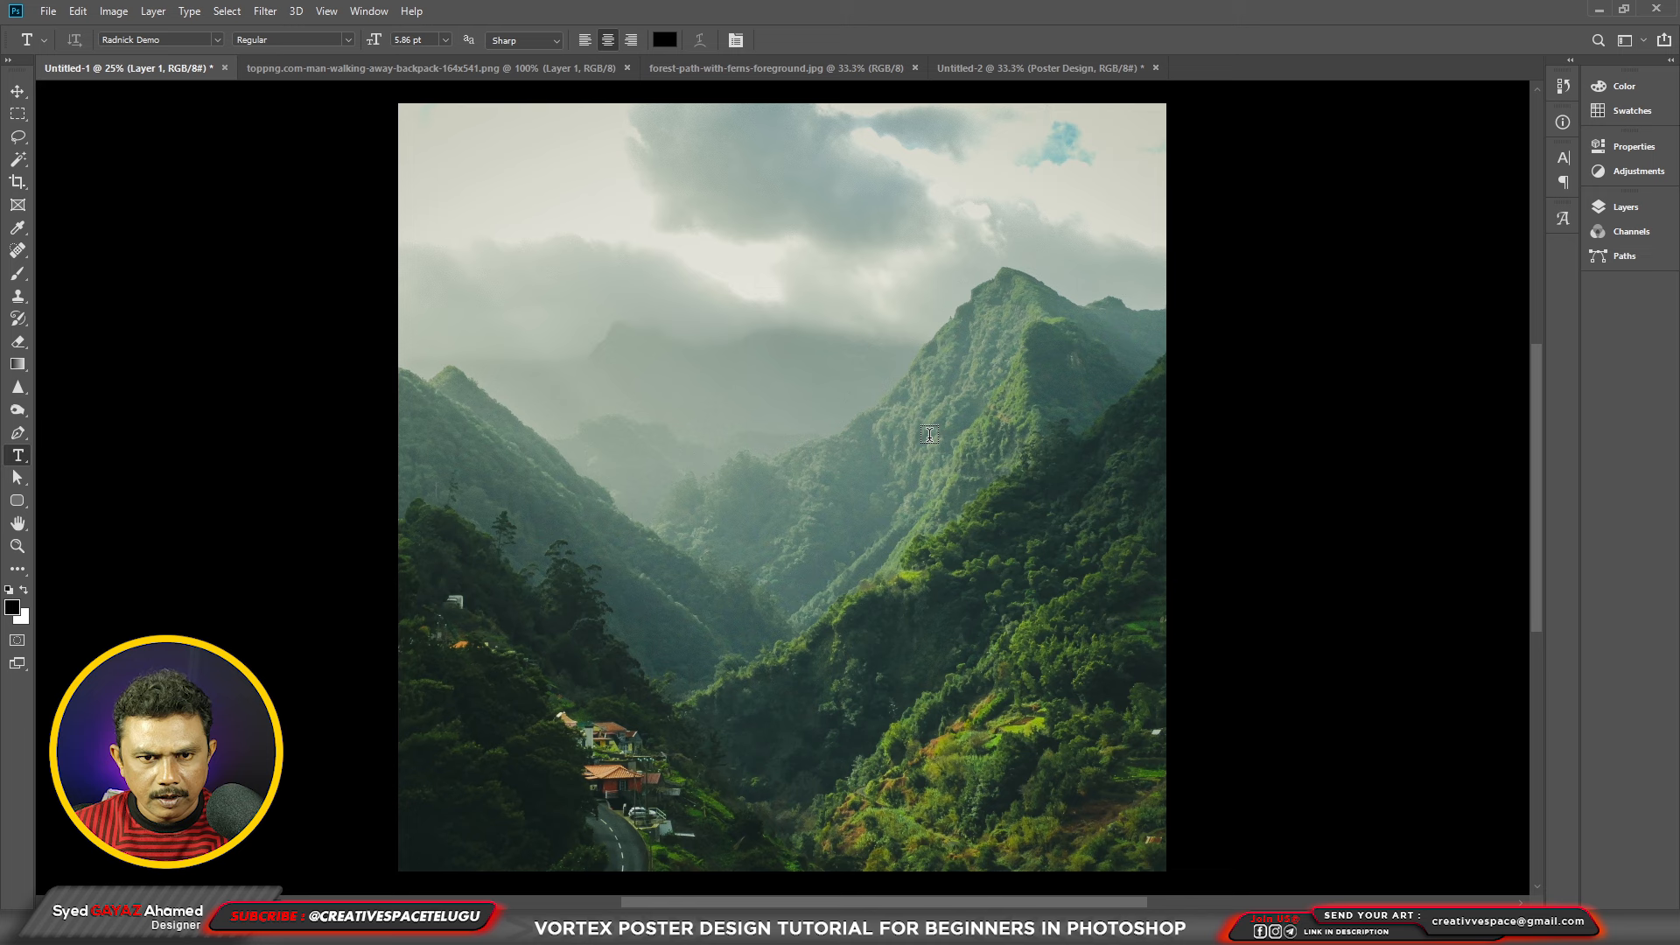
# Step: Duplicate the mountain valley layer and detach the layer list so it floats beside the canvas
pyautogui.click(1625, 206)
pyautogui.hotkey('ctrl', 'j')
pyautogui.moveTo(1435, 328); pyautogui.dragTo(1424, 385)
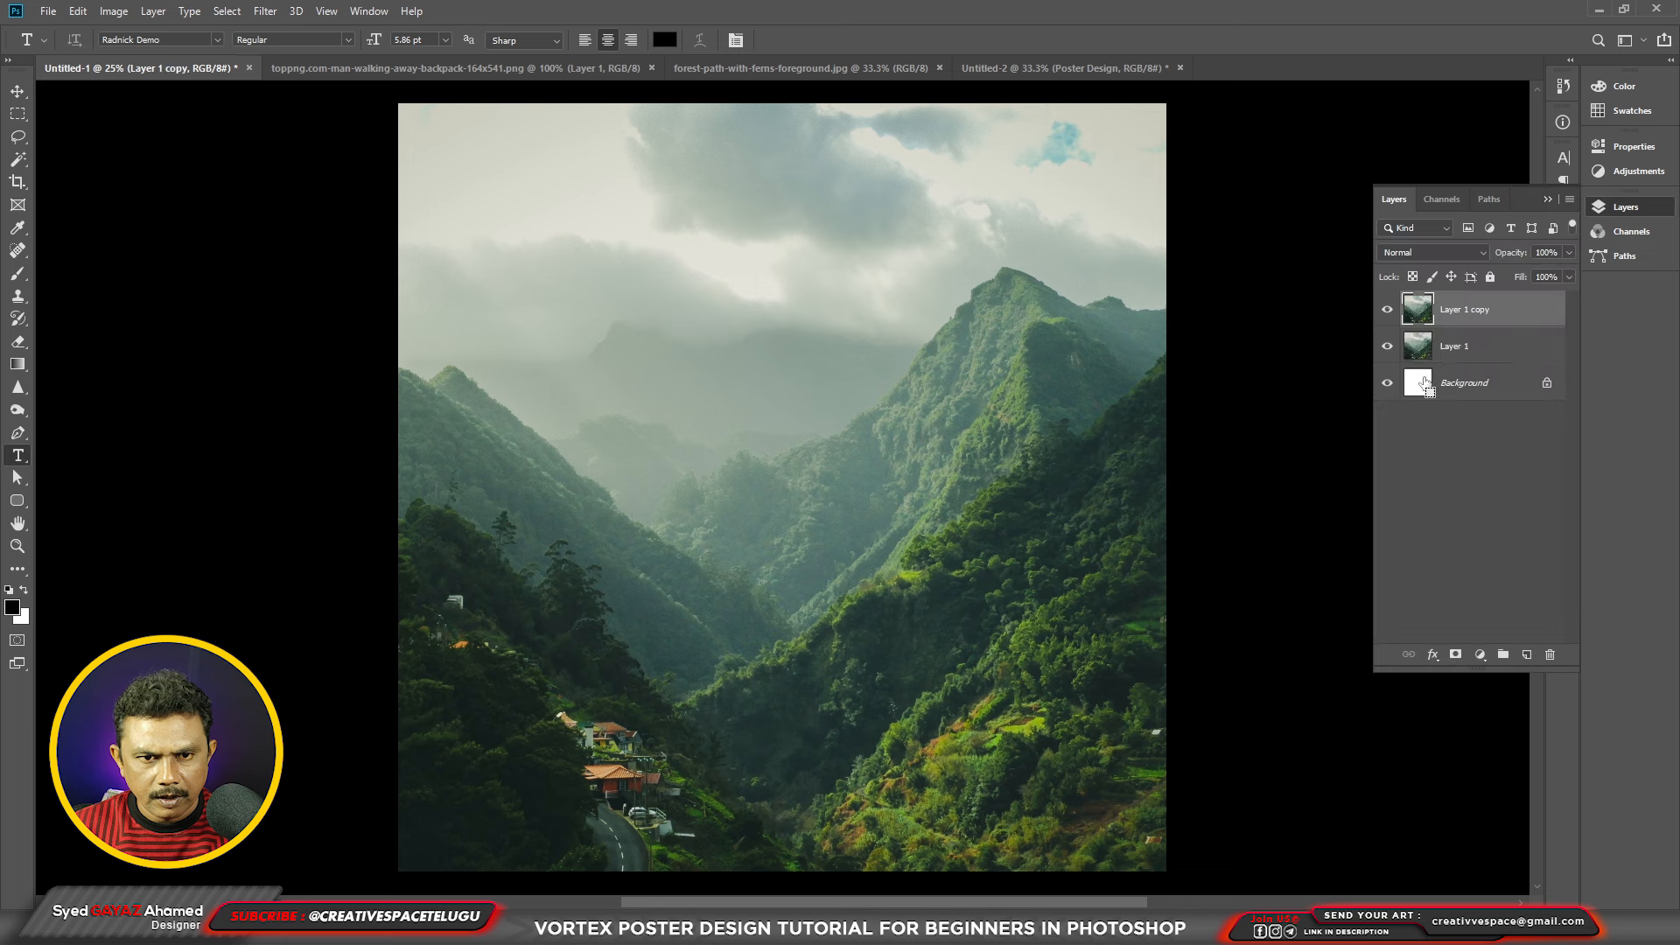
pyautogui.moveTo(1515, 191); pyautogui.dragTo(1420, 221)
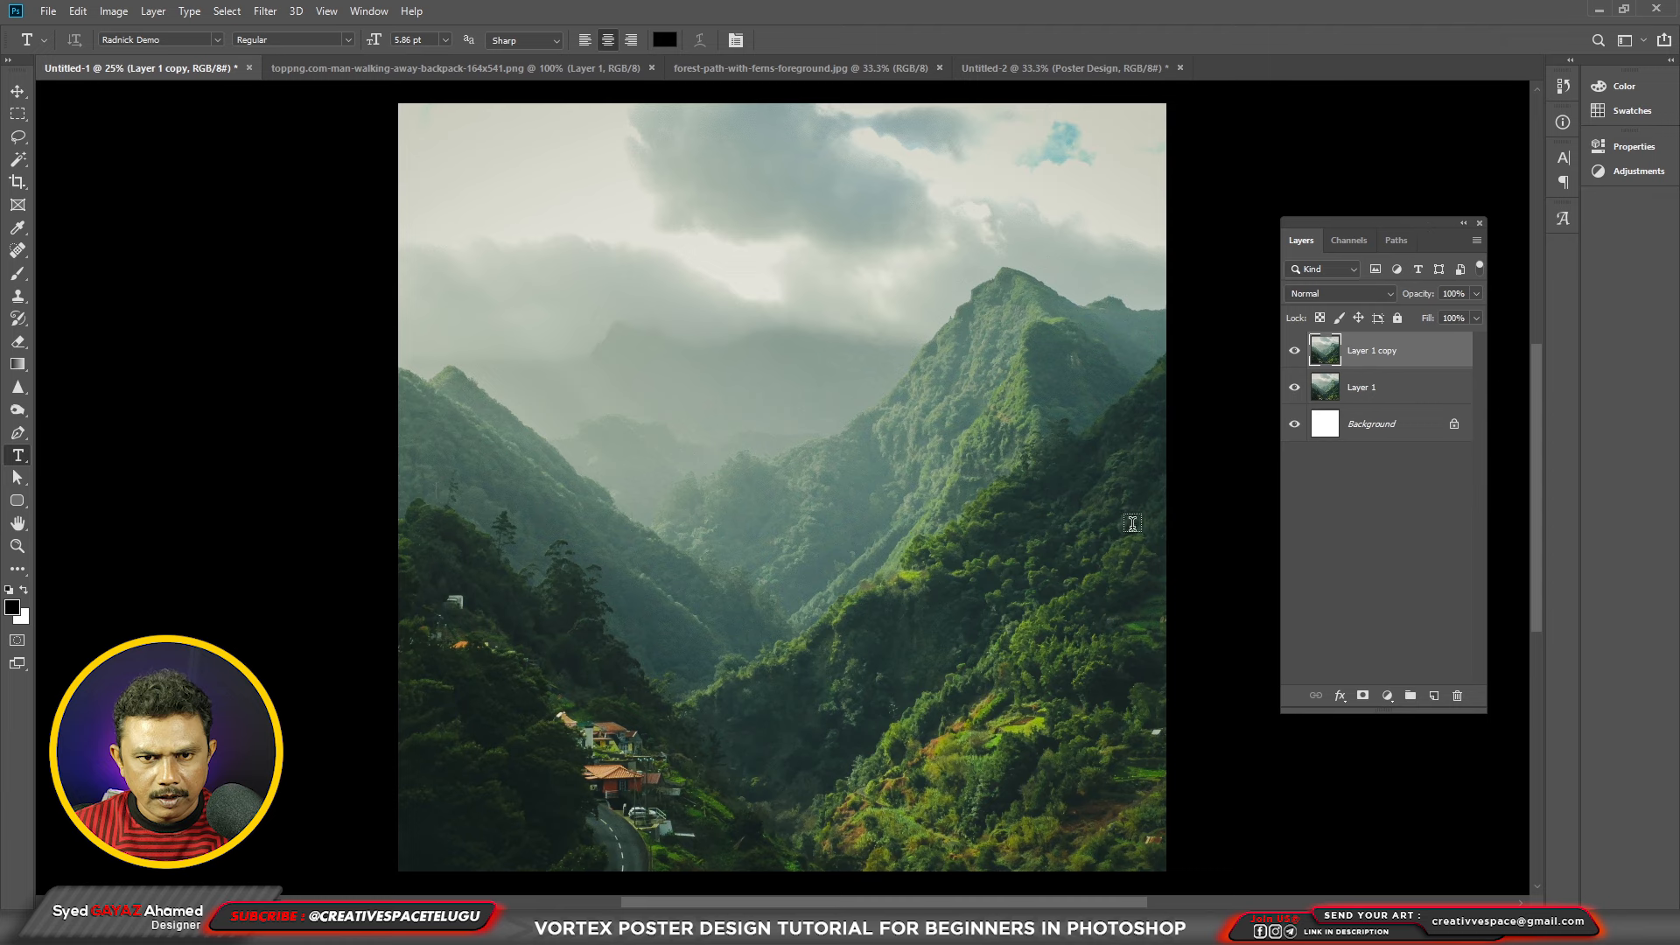
# Step: Apply the Polar Coordinates distortion to the duplicated valley layer
pyautogui.click(262, 11)
pyautogui.moveTo(305, 247)
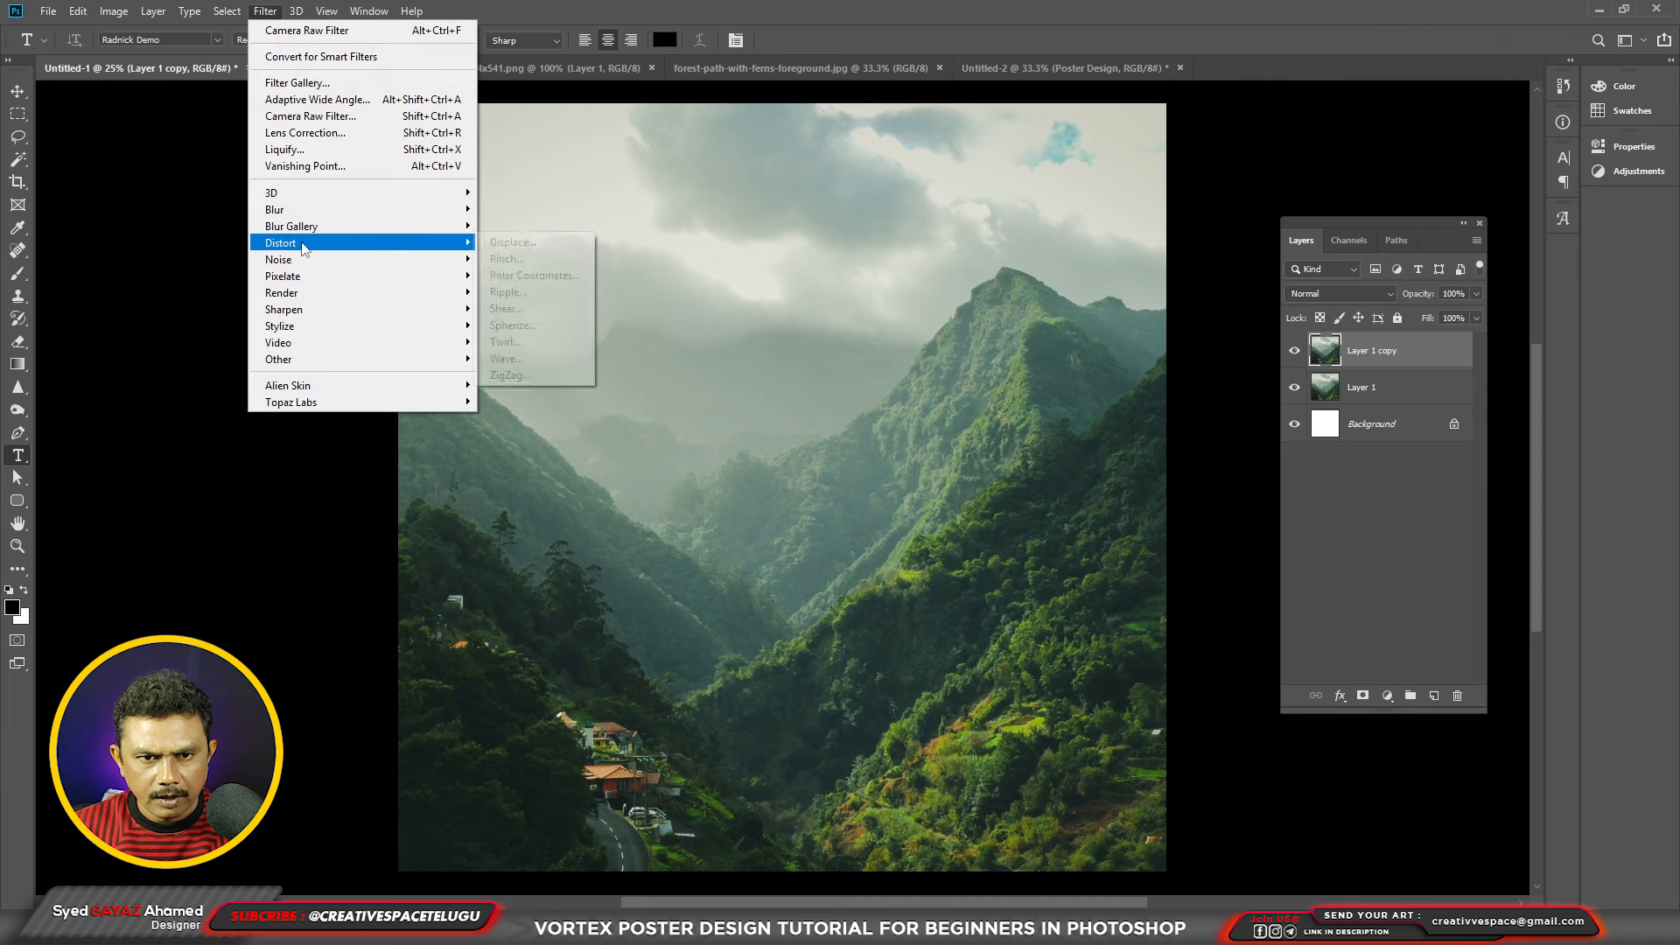
pyautogui.click(562, 276)
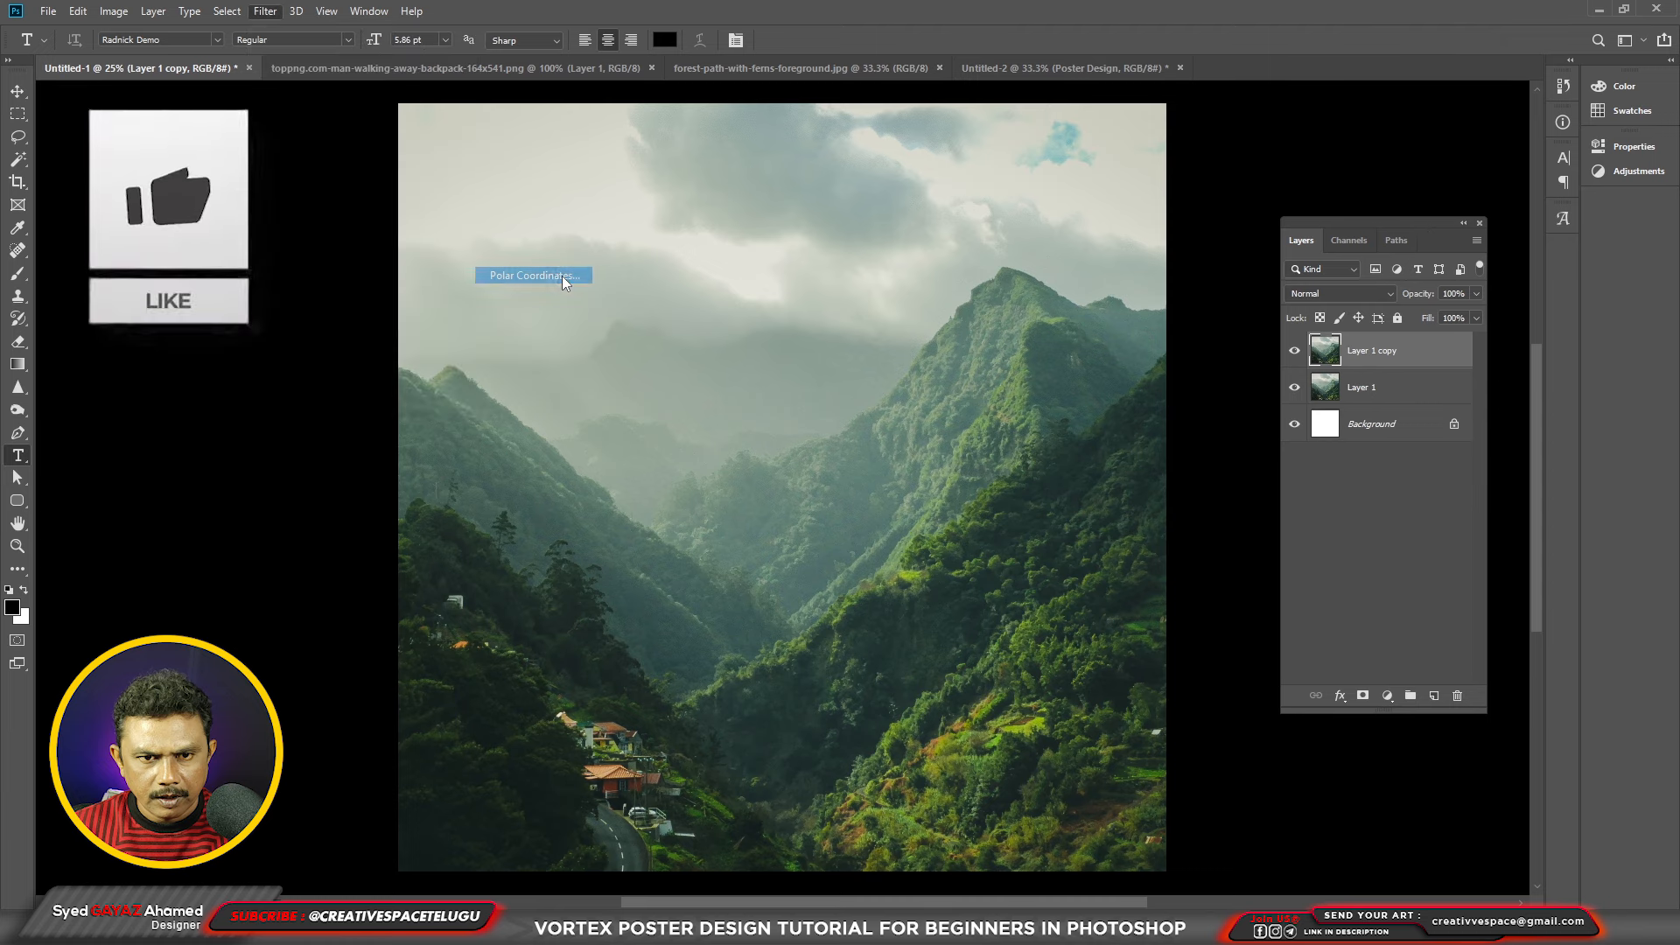
pyautogui.click(963, 237)
# Step: Apply the Spherize distortion to the circular landscape layer with an amount of -100% in Normal mode
pyautogui.click(265, 12)
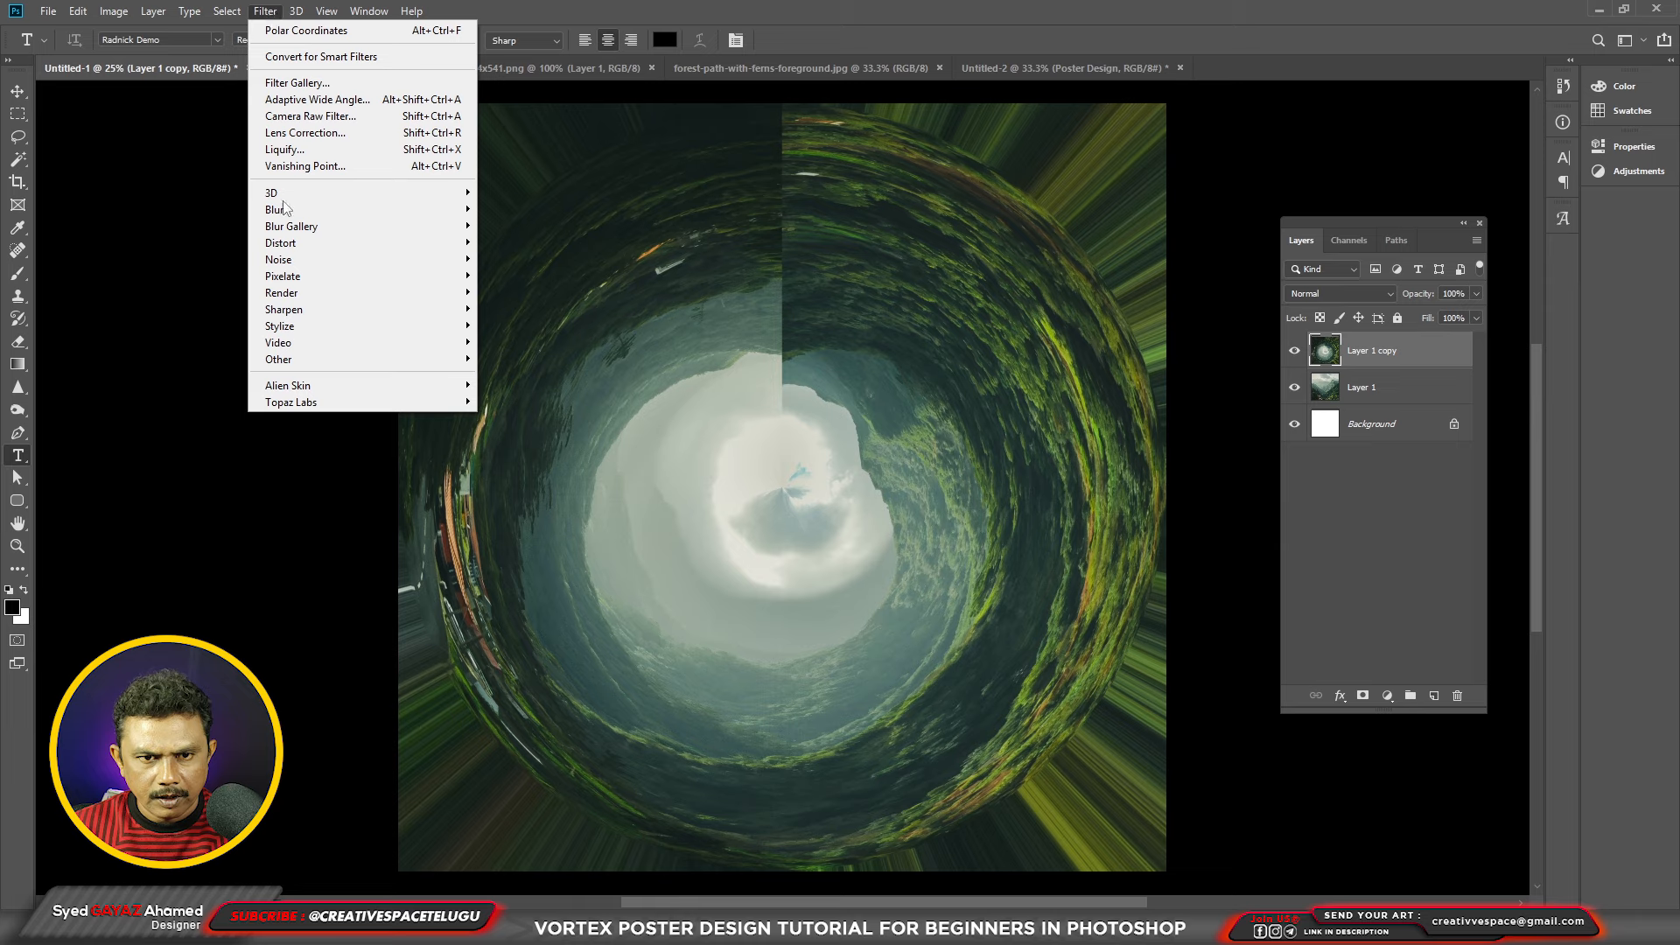
pyautogui.moveTo(296, 244)
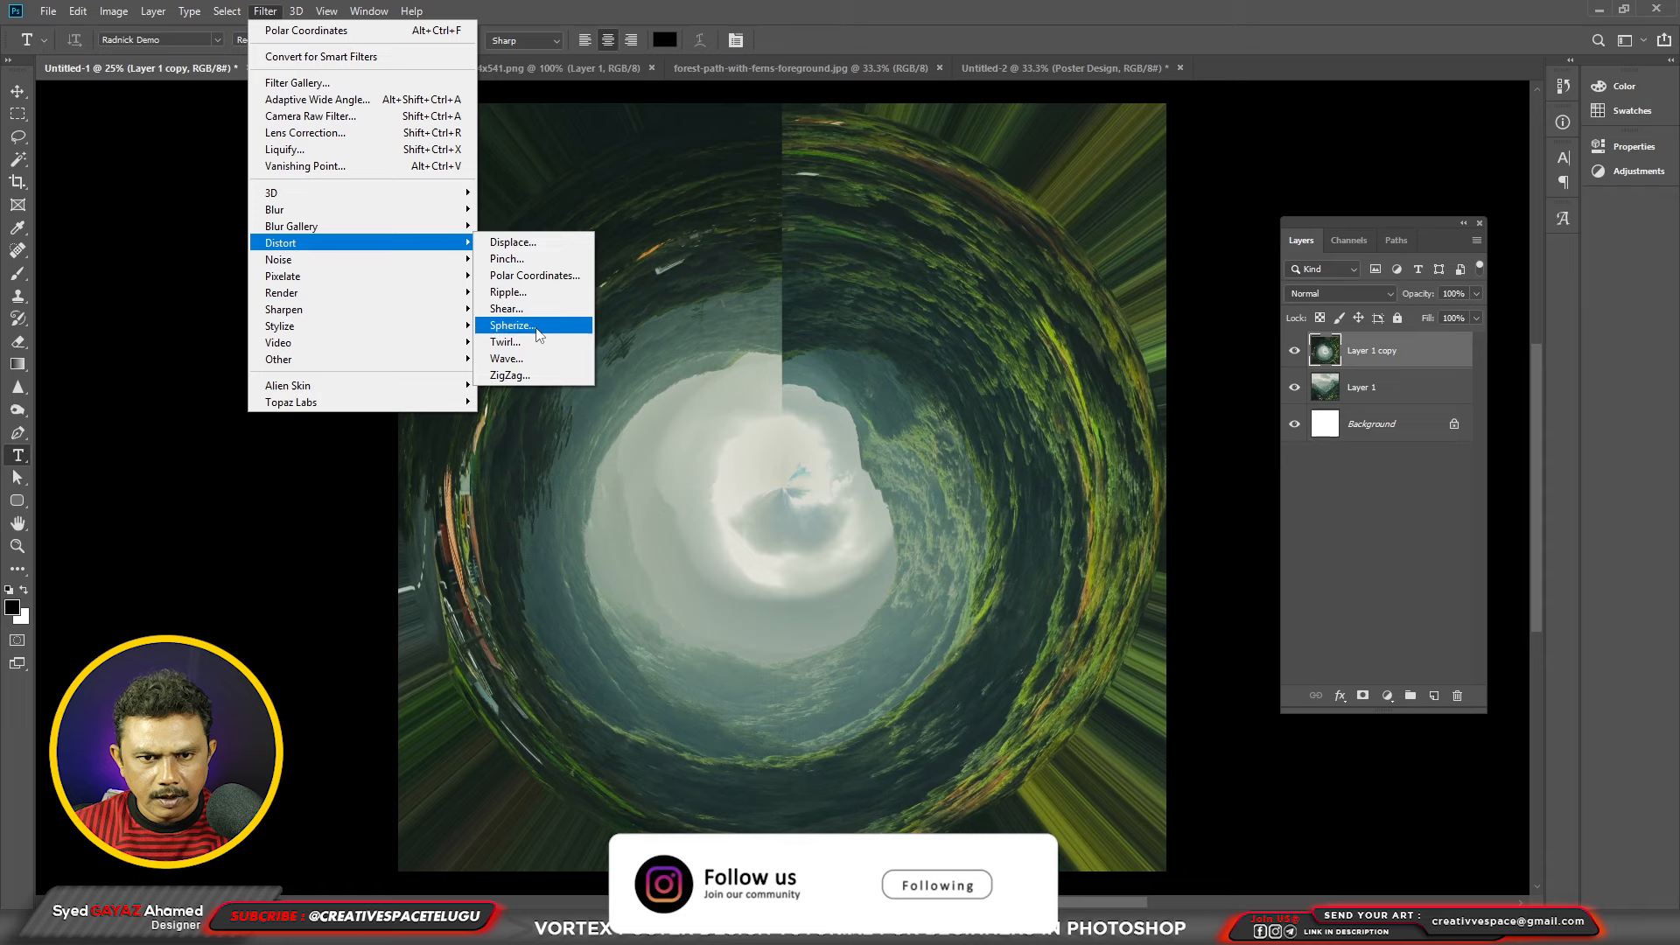
pyautogui.click(536, 331)
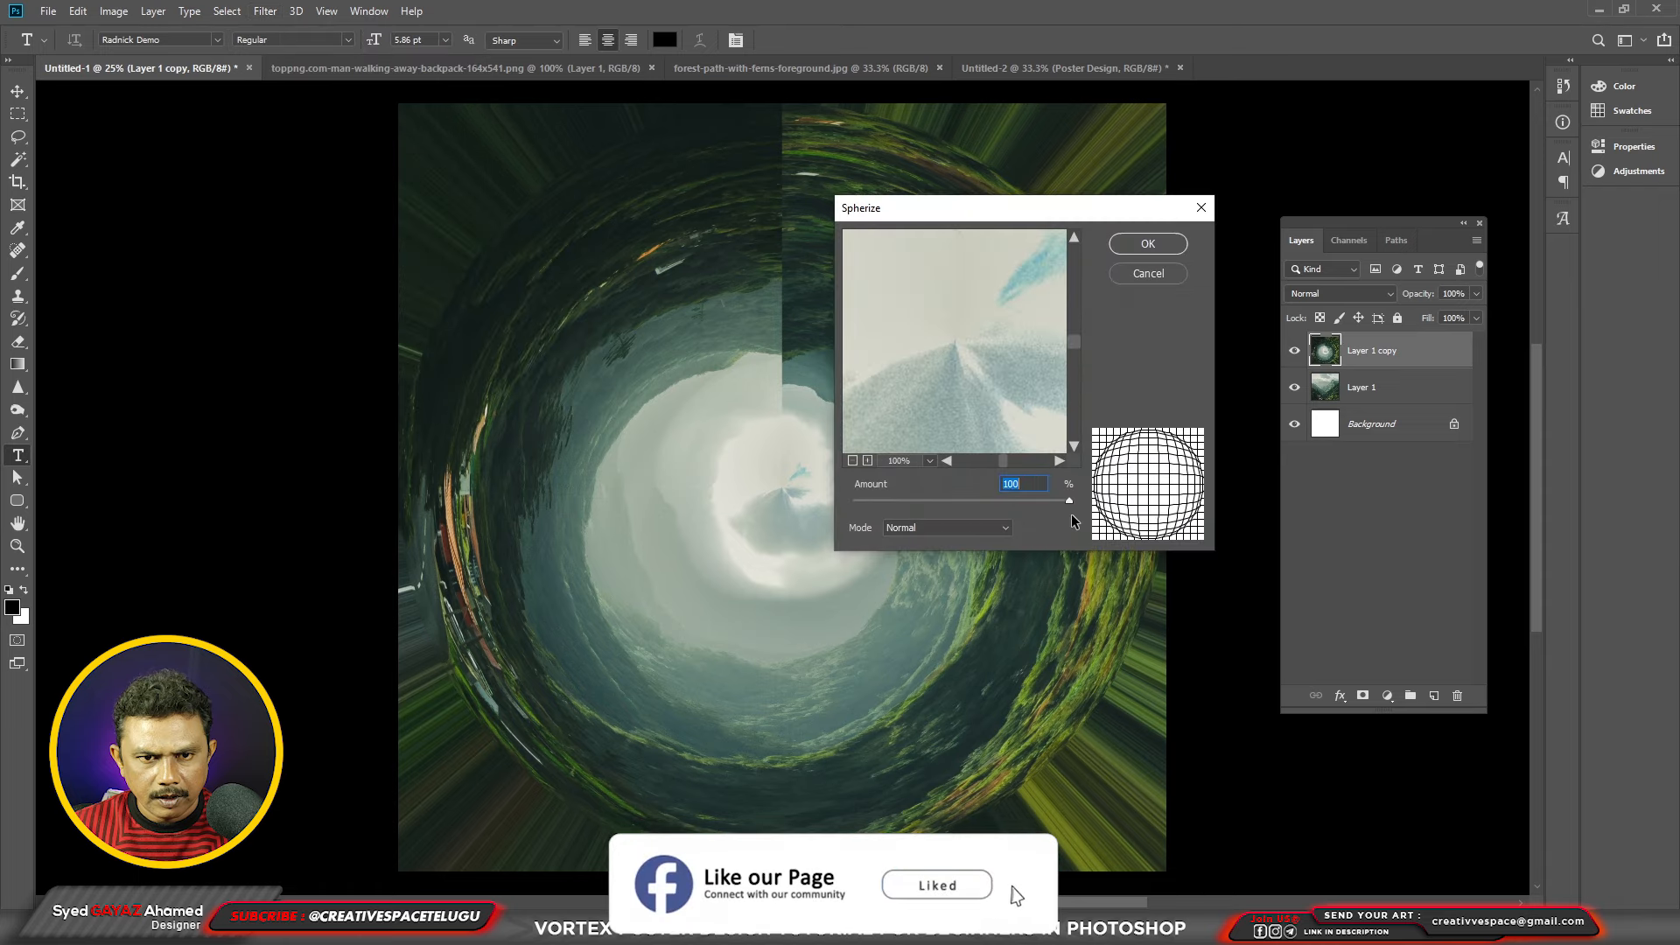
pyautogui.moveTo(1071, 512); pyautogui.dragTo(828, 507)
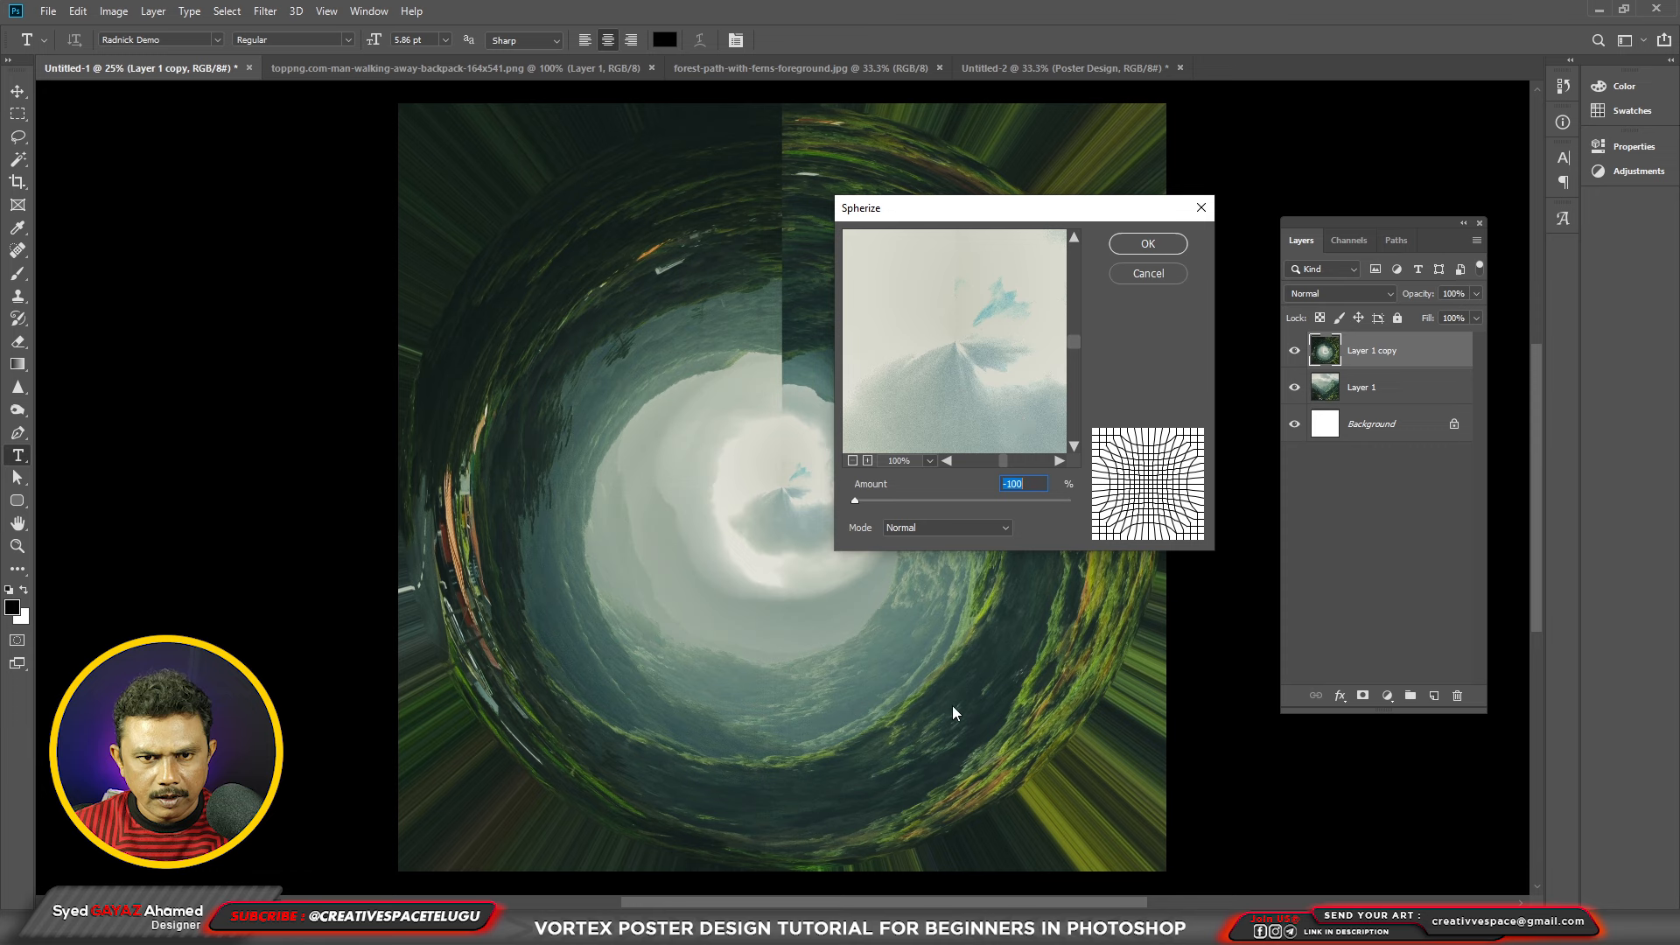
pyautogui.click(1147, 244)
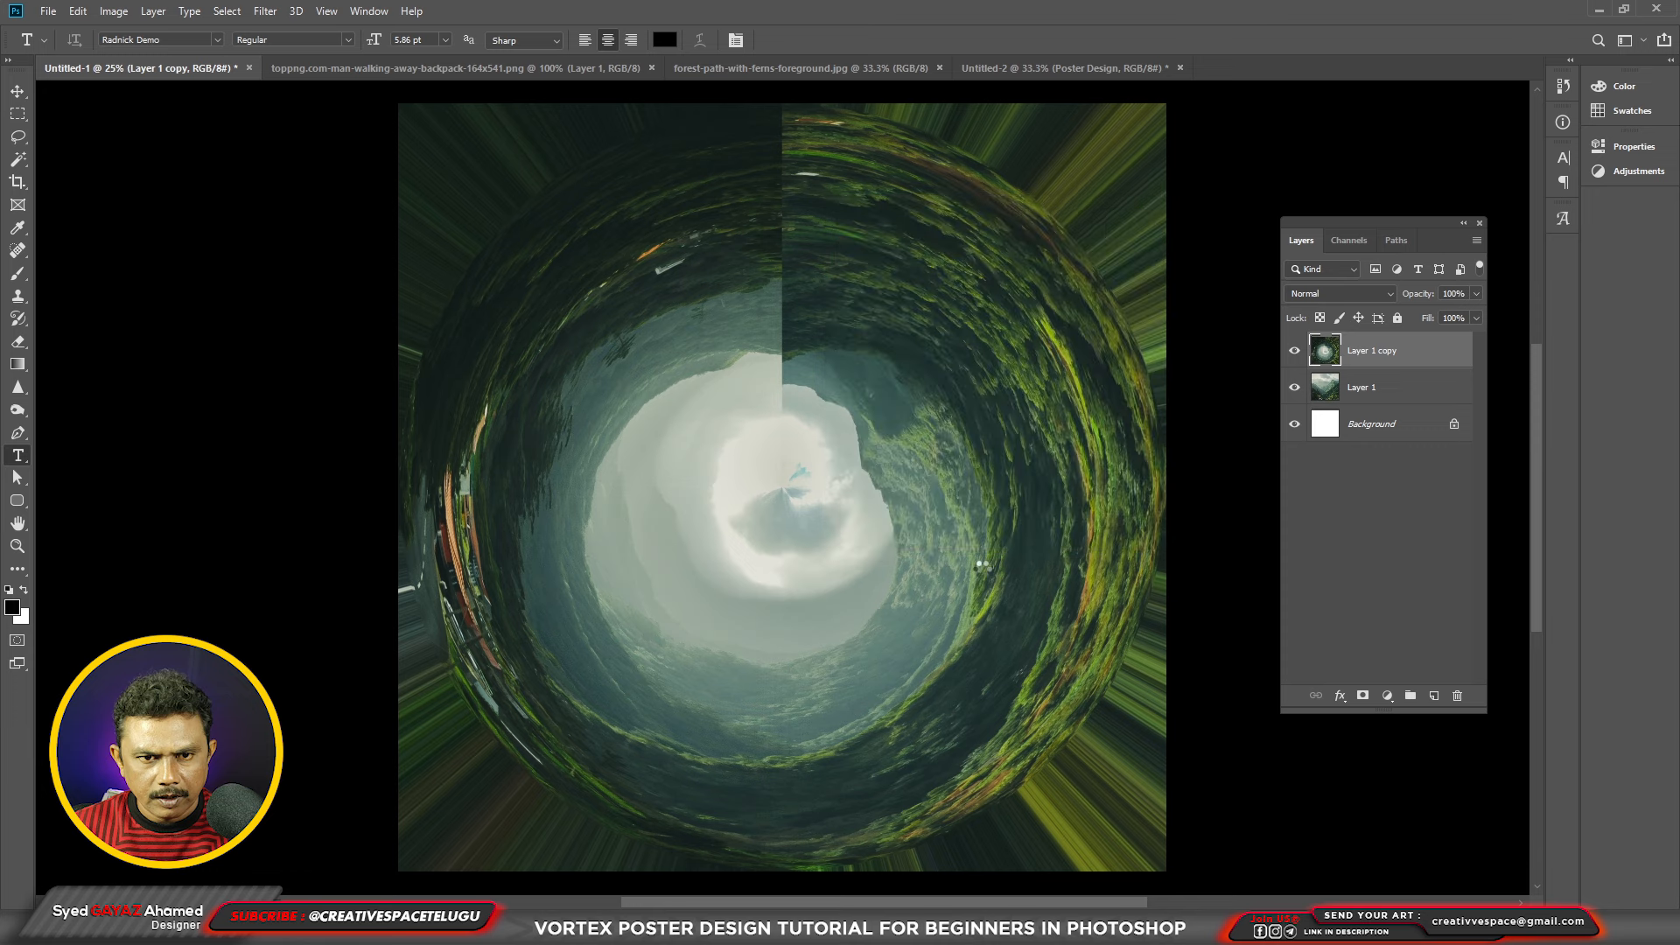
pyautogui.hotkey('ctrl', 'f')
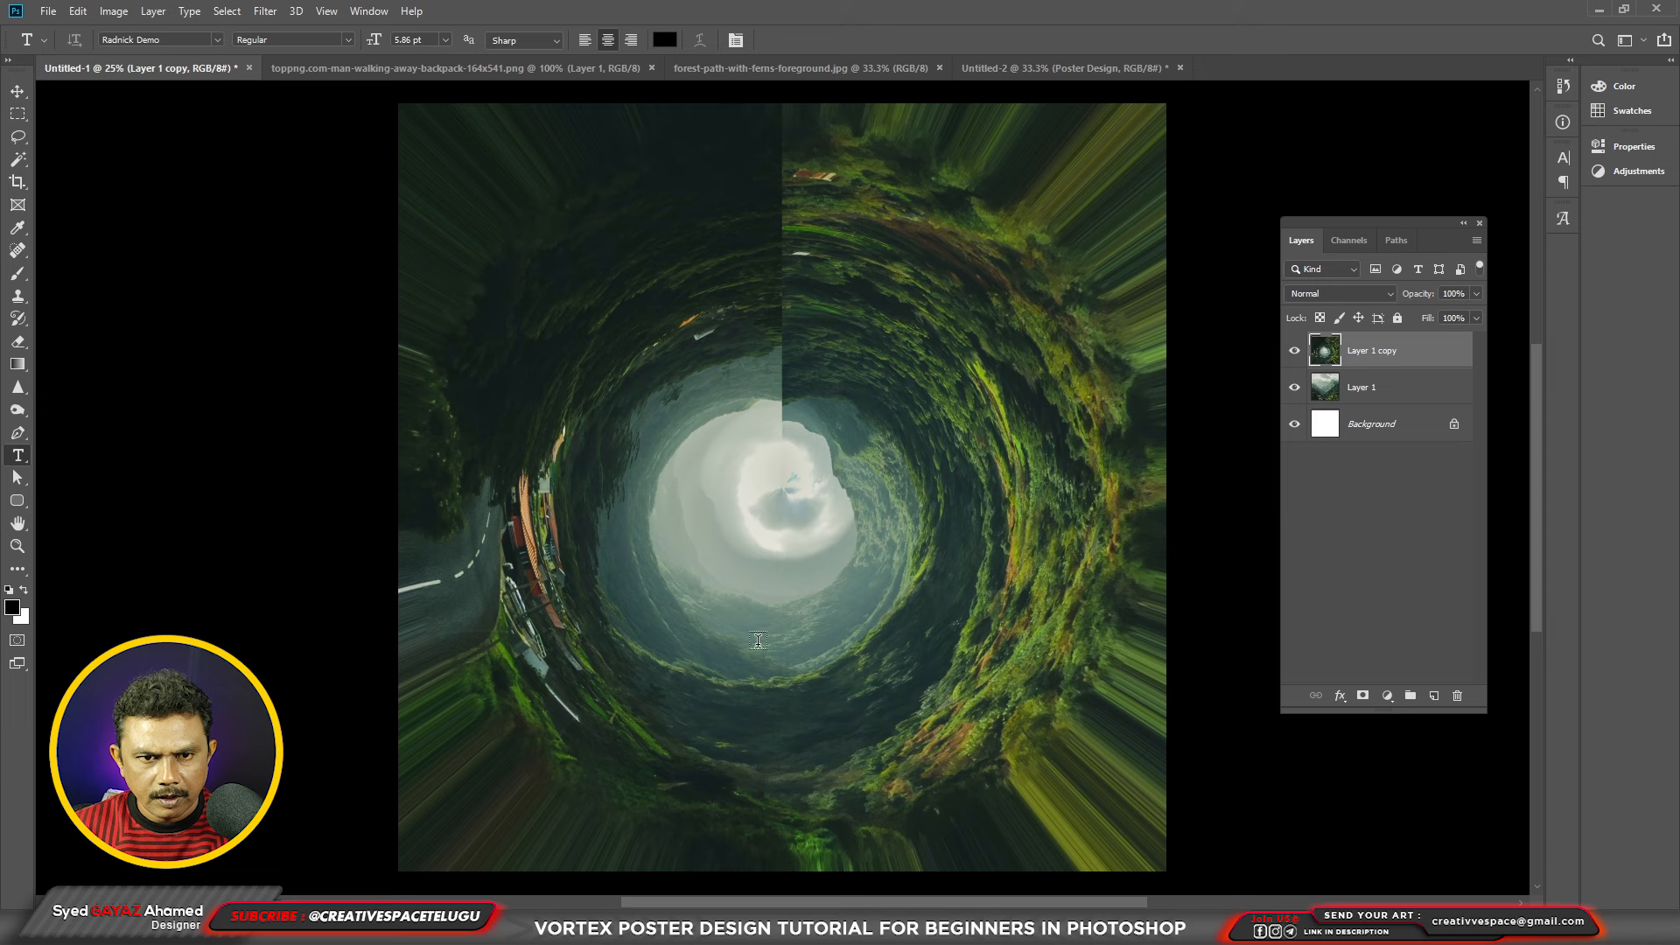
# Step: Duplicate the vortex layer and rotate the copy by 180 degrees
pyautogui.hotkey('ctrl', 'j')
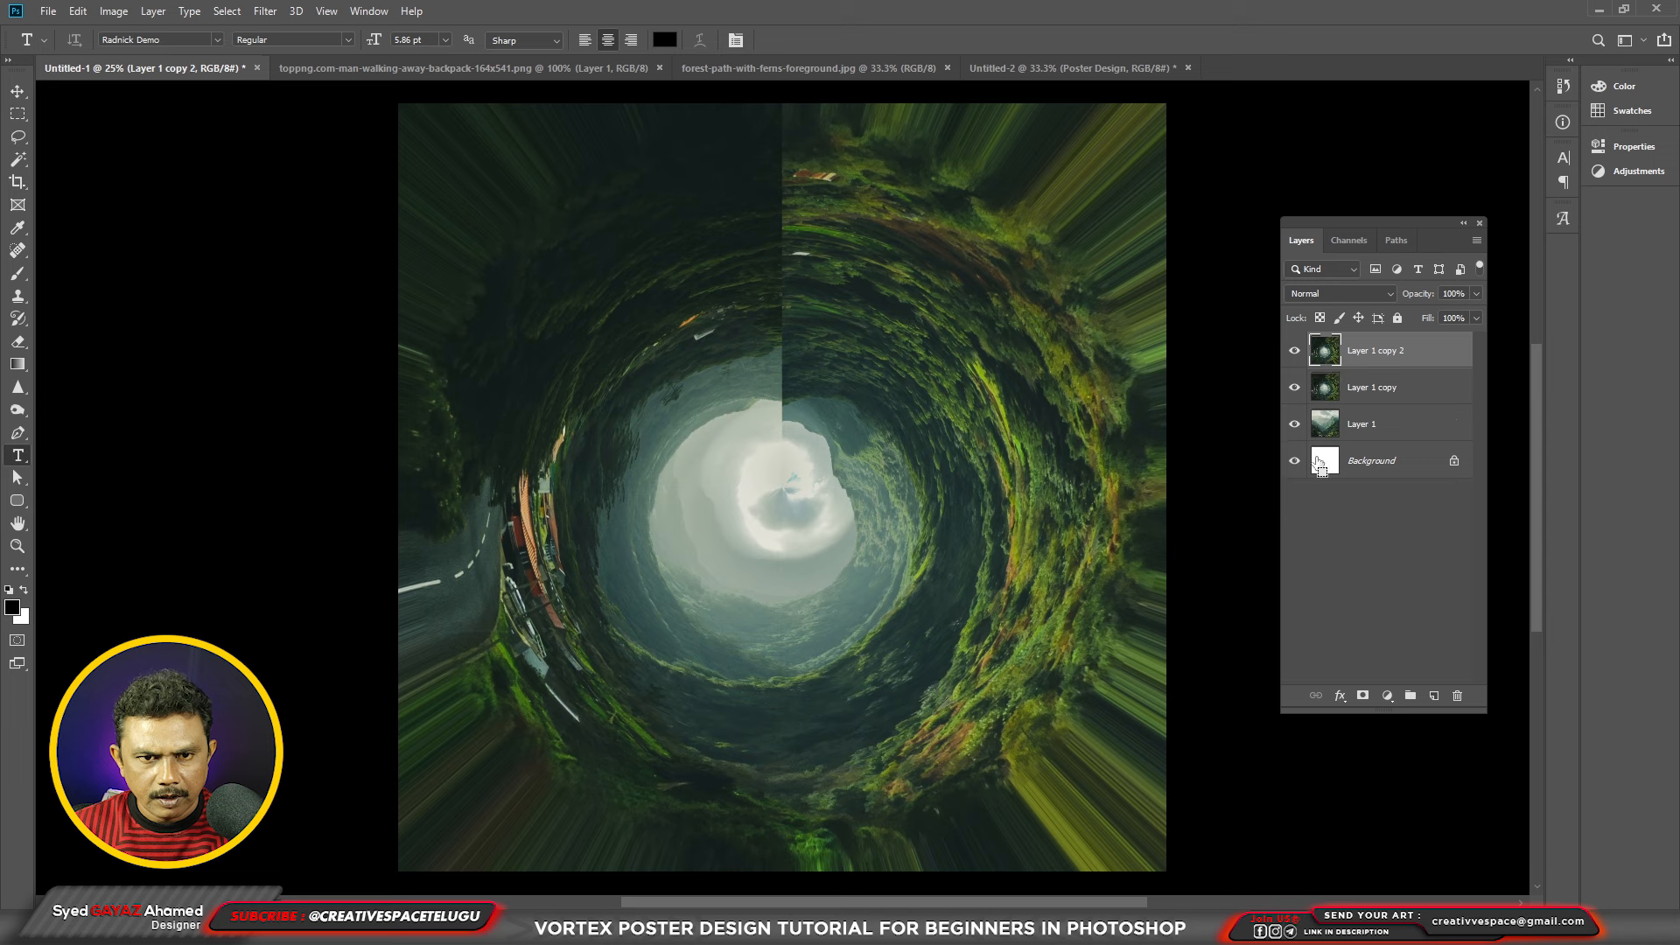
pyautogui.hotkey('ctrl', 't')
pyautogui.moveTo(1200, 859); pyautogui.dragTo(687, 408)
pyautogui.press('Return')
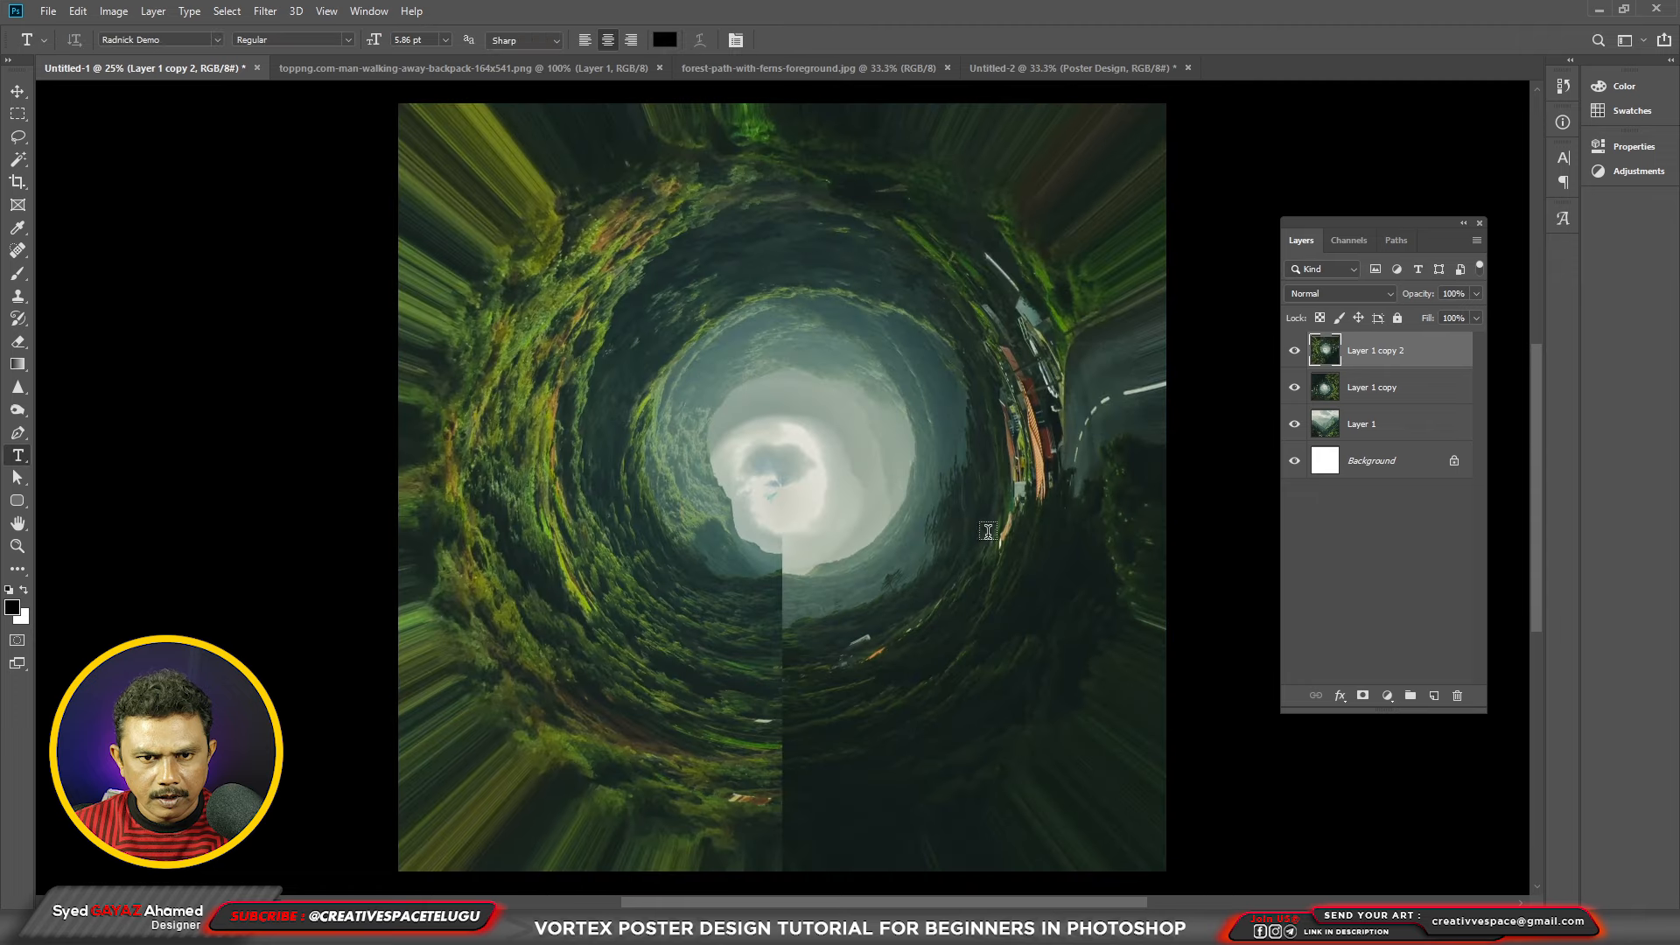
# Step: Erase the dark right half of the rotated vortex copy with a soft 900 px eraser to blend away the seam
pyautogui.press('v')
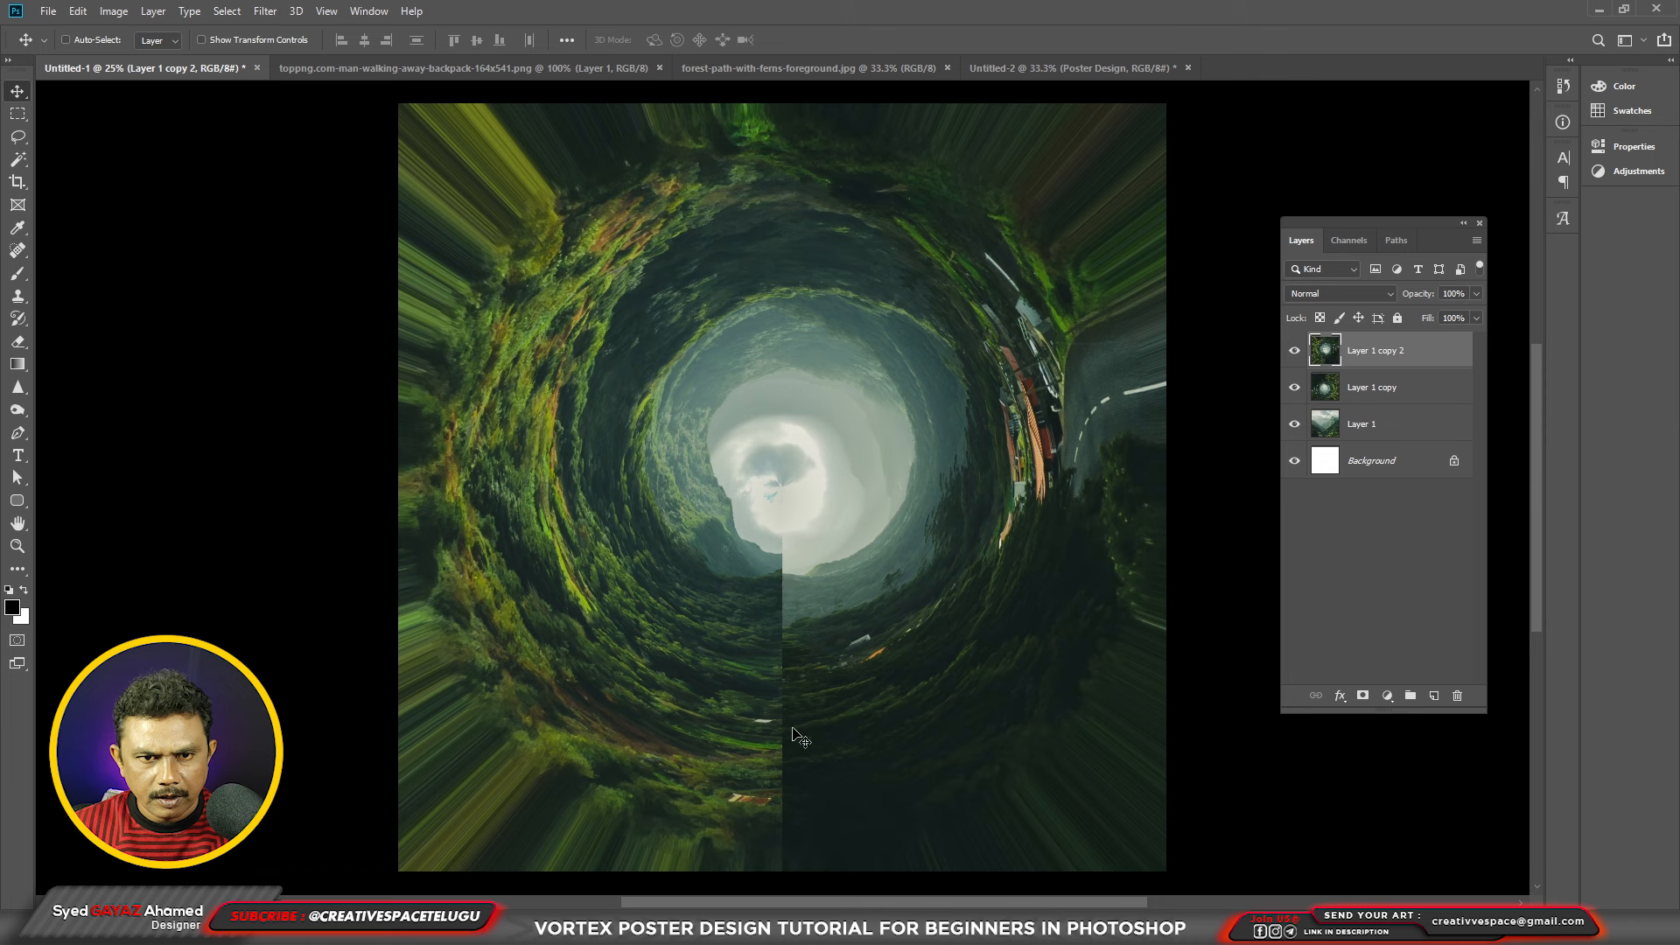
pyautogui.press('e')
pyautogui.press(']')
pyautogui.press(']')
pyautogui.press(']')
pyautogui.press(']')
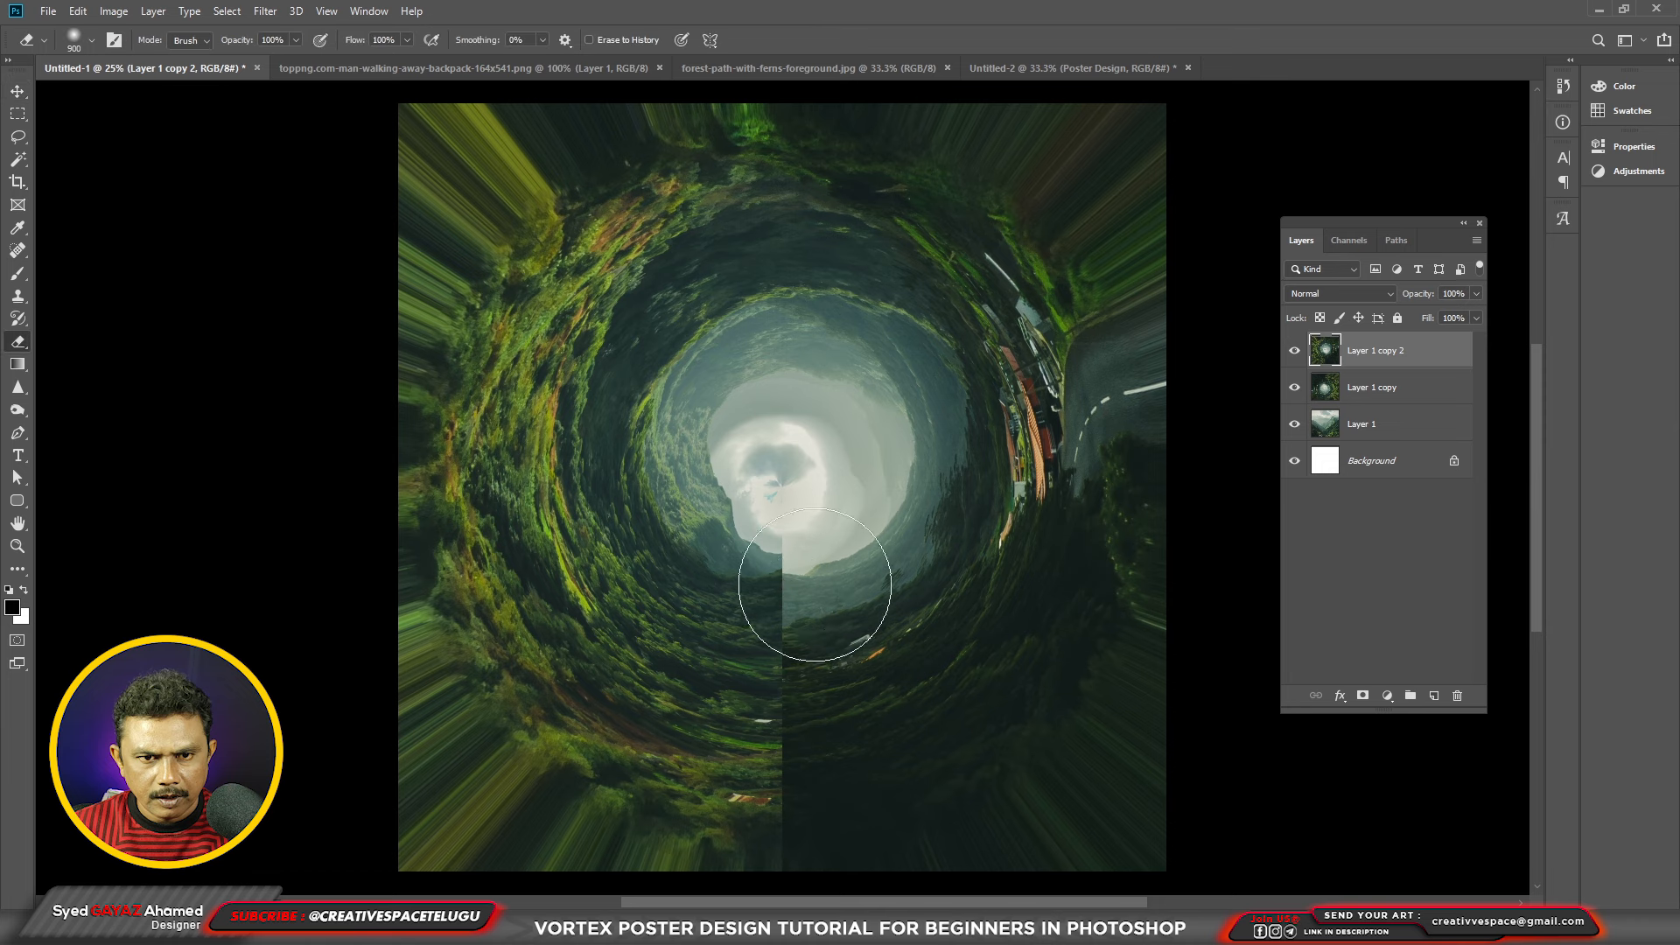
pyautogui.click(813, 585)
pyautogui.moveTo(807, 626)
pyautogui.mouseDown()
pyautogui.moveTo(806, 846)
pyautogui.moveTo(817, 719)
pyautogui.moveTo(940, 666)
pyautogui.moveTo(905, 675)
pyautogui.moveTo(964, 591)
pyautogui.moveTo(998, 741)
pyautogui.moveTo(1114, 661)
pyautogui.moveTo(952, 778)
pyautogui.moveTo(901, 779)
pyautogui.moveTo(879, 726)
pyautogui.moveTo(1093, 344)
pyautogui.moveTo(950, 233)
pyautogui.moveTo(995, 221)
pyautogui.moveTo(939, 214)
pyautogui.moveTo(999, 220)
pyautogui.moveTo(924, 241)
pyautogui.moveTo(979, 219)
pyautogui.moveTo(1215, 390)
pyautogui.mouseUp()
pyautogui.moveTo(1145, 784); pyautogui.dragTo(1095, 840)
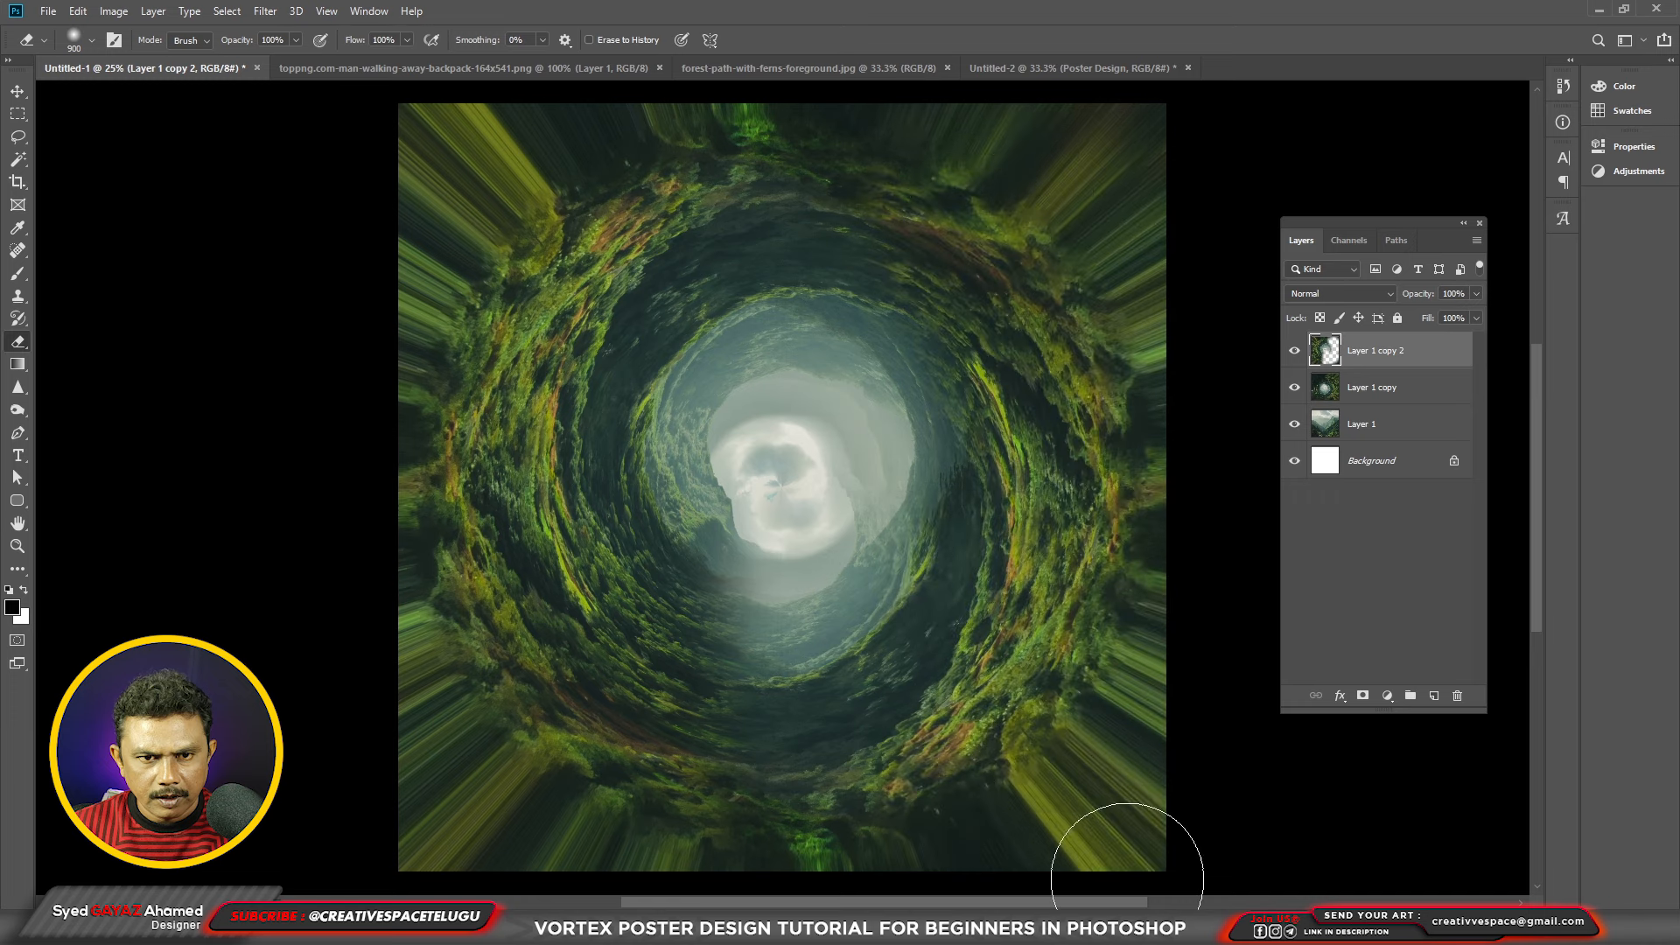
# Step: Merge the two vortex layers, Layer 1 copy 2 and Layer 1 copy, into one
pyautogui.press('v')
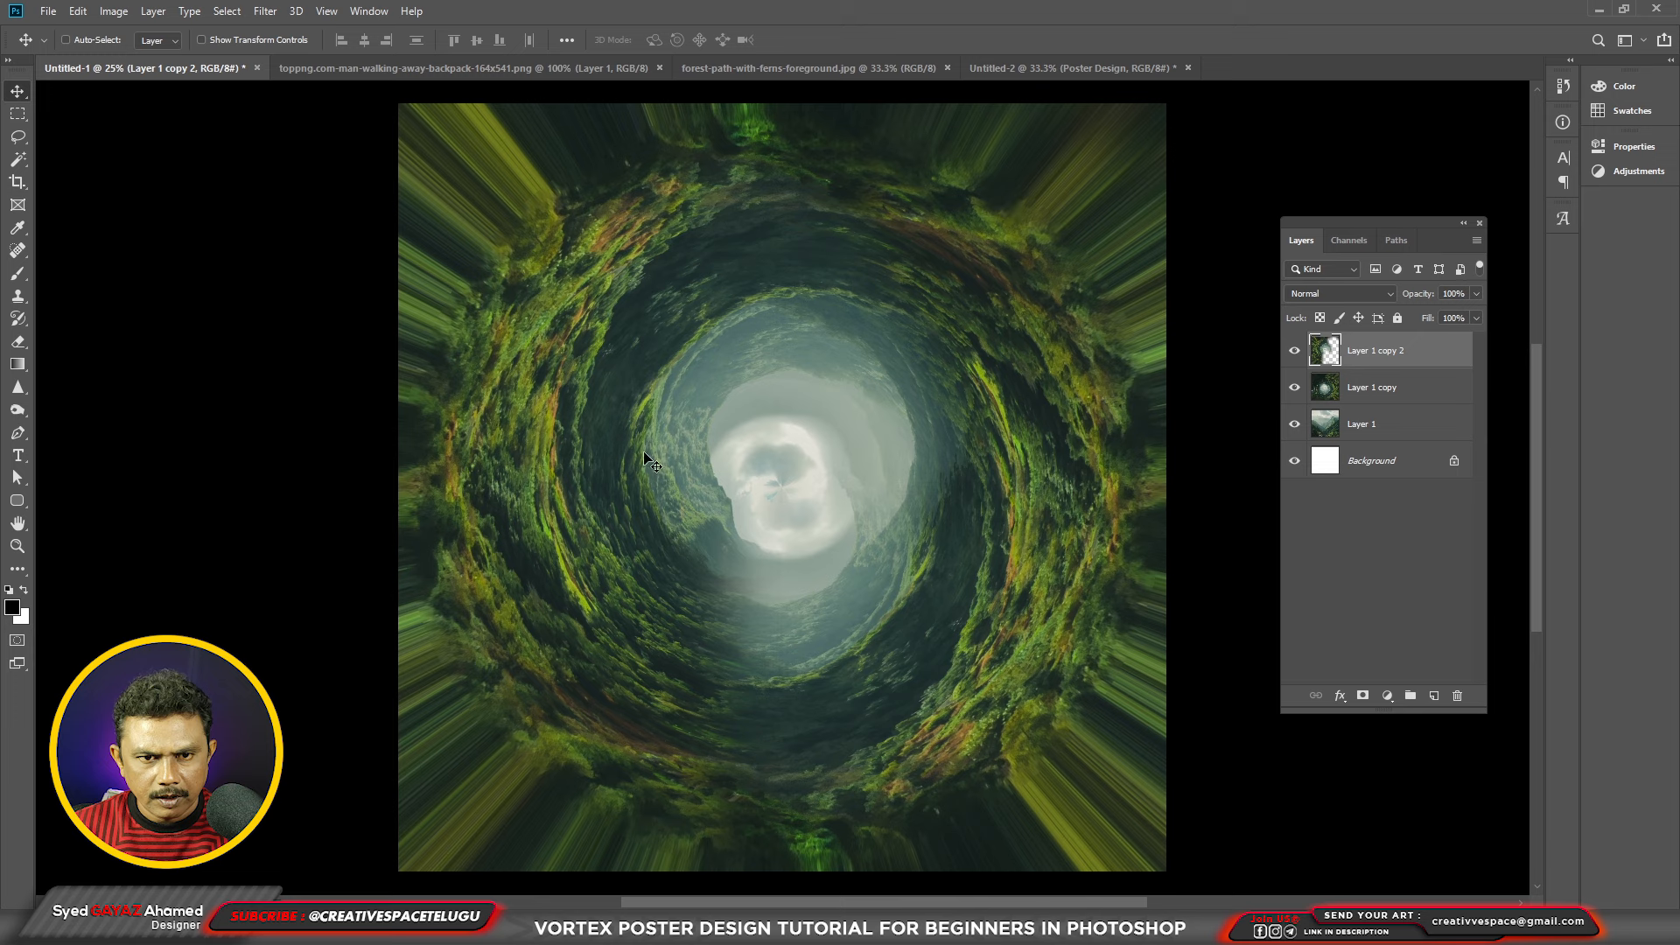
pyautogui.rightClick(550, 623)
pyautogui.click(604, 632)
pyautogui.keyDown('shift'); pyautogui.click(1376, 378); pyautogui.keyUp('shift')
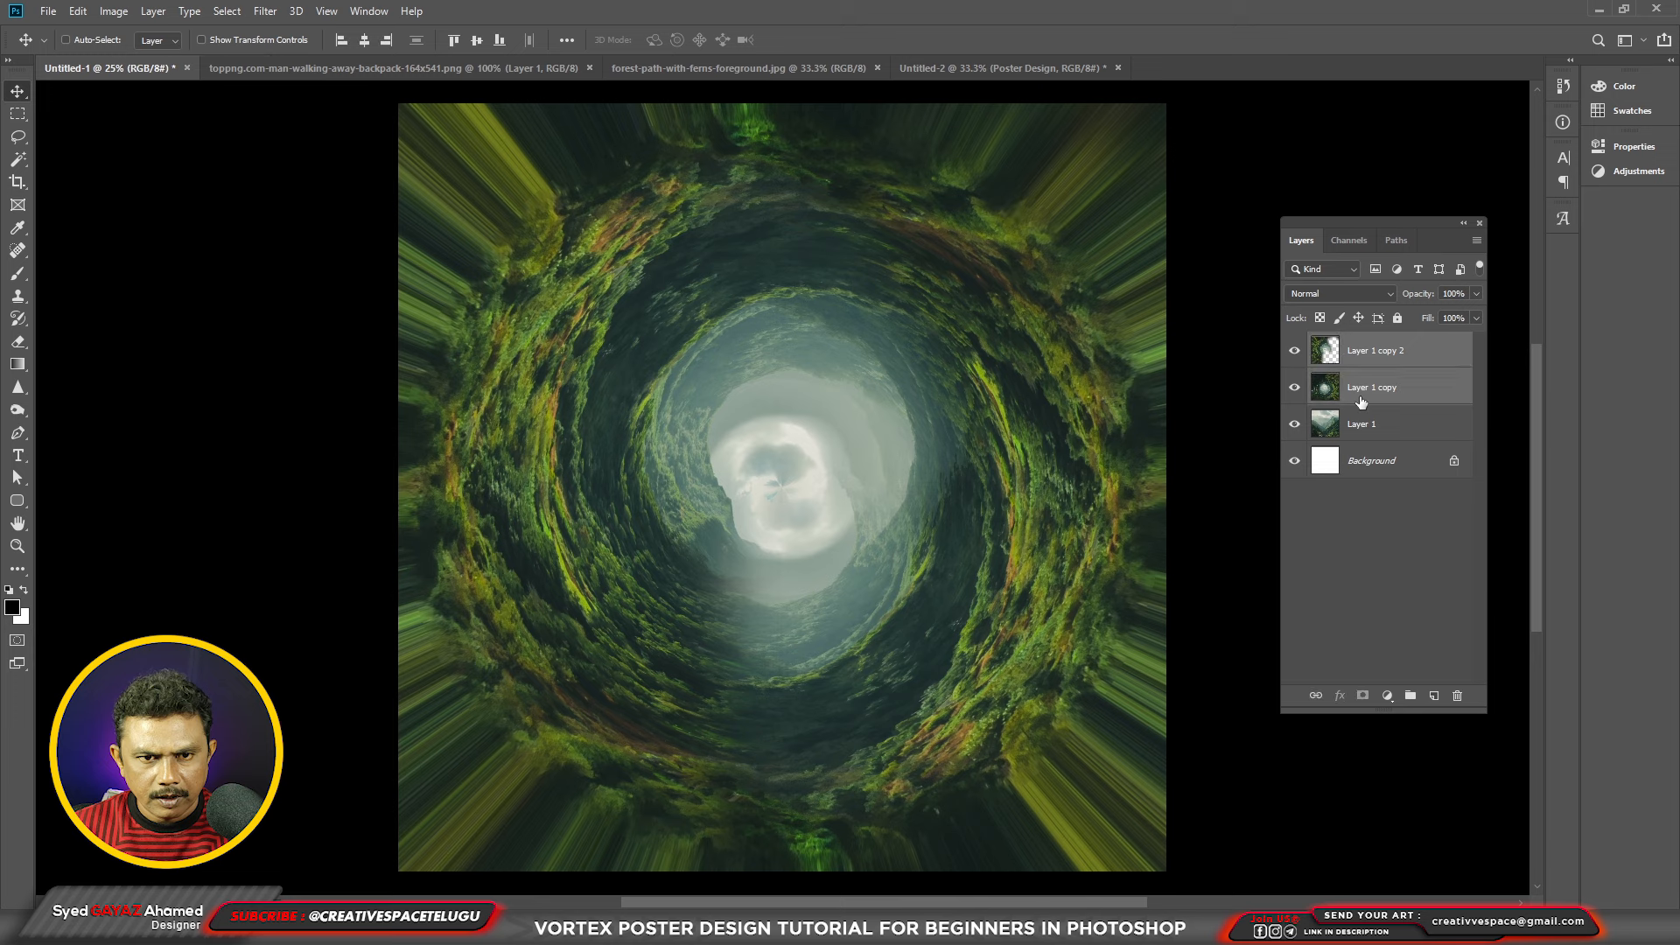
pyautogui.hotkey('ctrl', 'e')
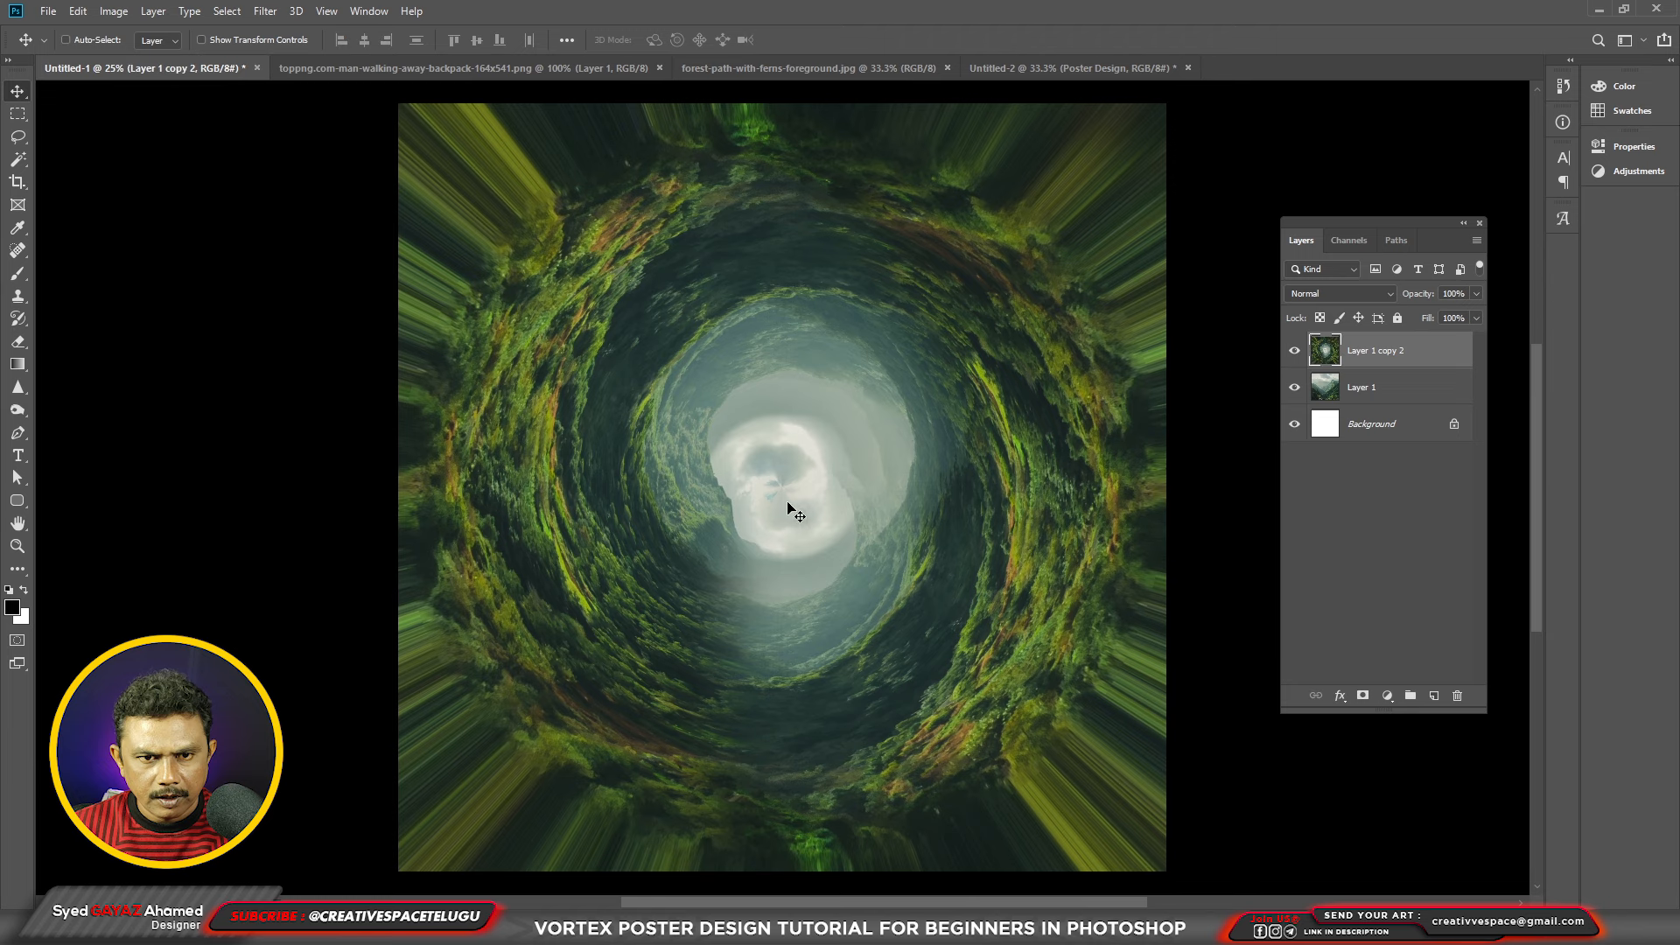
# Step: Erase the centre of the merged vortex to open the tunnel, and hide the original valley layer
pyautogui.press('e')
pyautogui.moveTo(788, 507)
pyautogui.mouseDown()
pyautogui.moveTo(825, 468)
pyautogui.moveTo(776, 469)
pyautogui.moveTo(769, 449)
pyautogui.moveTo(770, 470)
pyautogui.moveTo(806, 423)
pyautogui.moveTo(852, 455)
pyautogui.mouseUp()
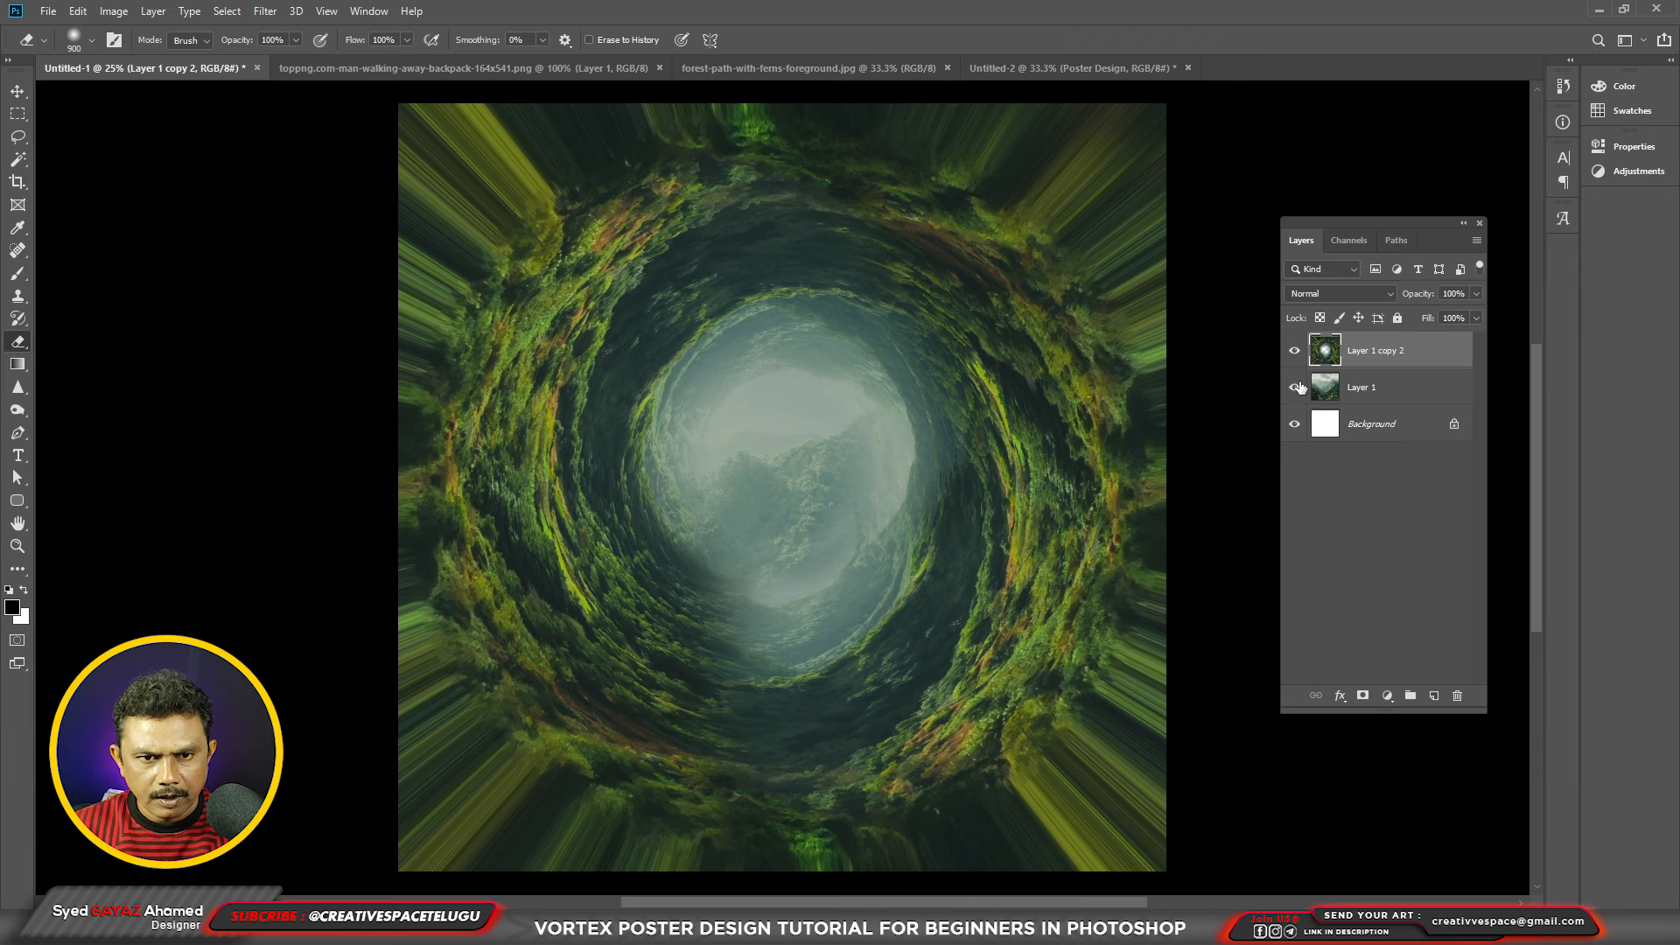
pyautogui.click(1294, 388)
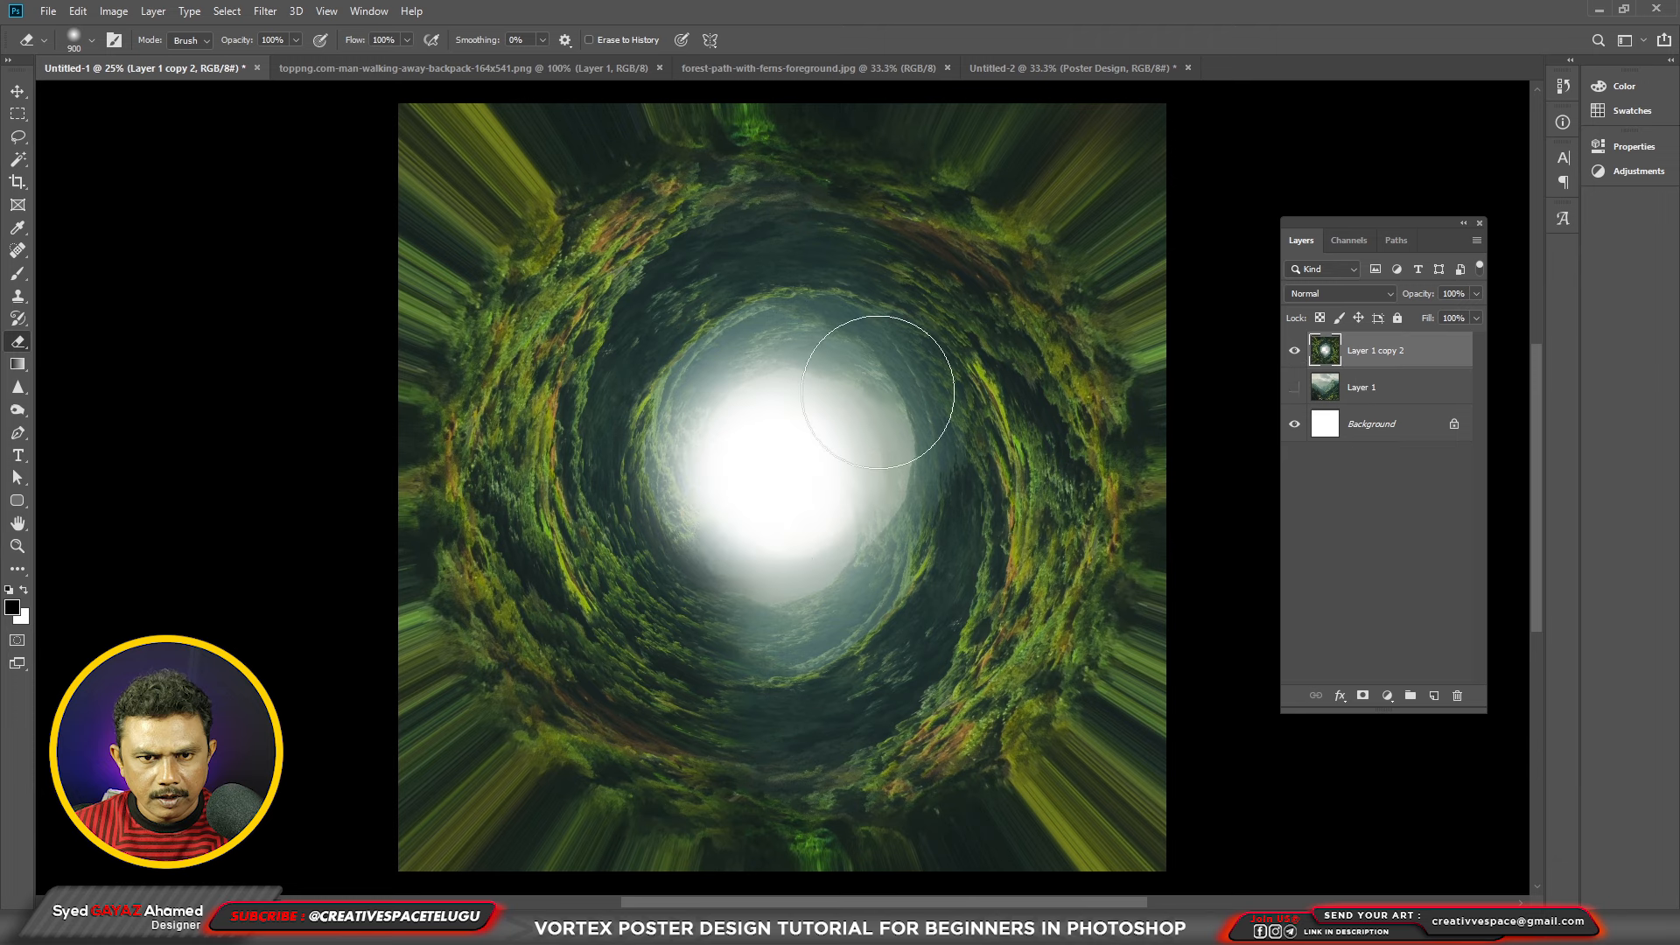
# Step: Bring the forest-path-with-ferns image into the vortex document, place it behind the tunnel opening just above the background, and desaturate it
pyautogui.click(928, 70)
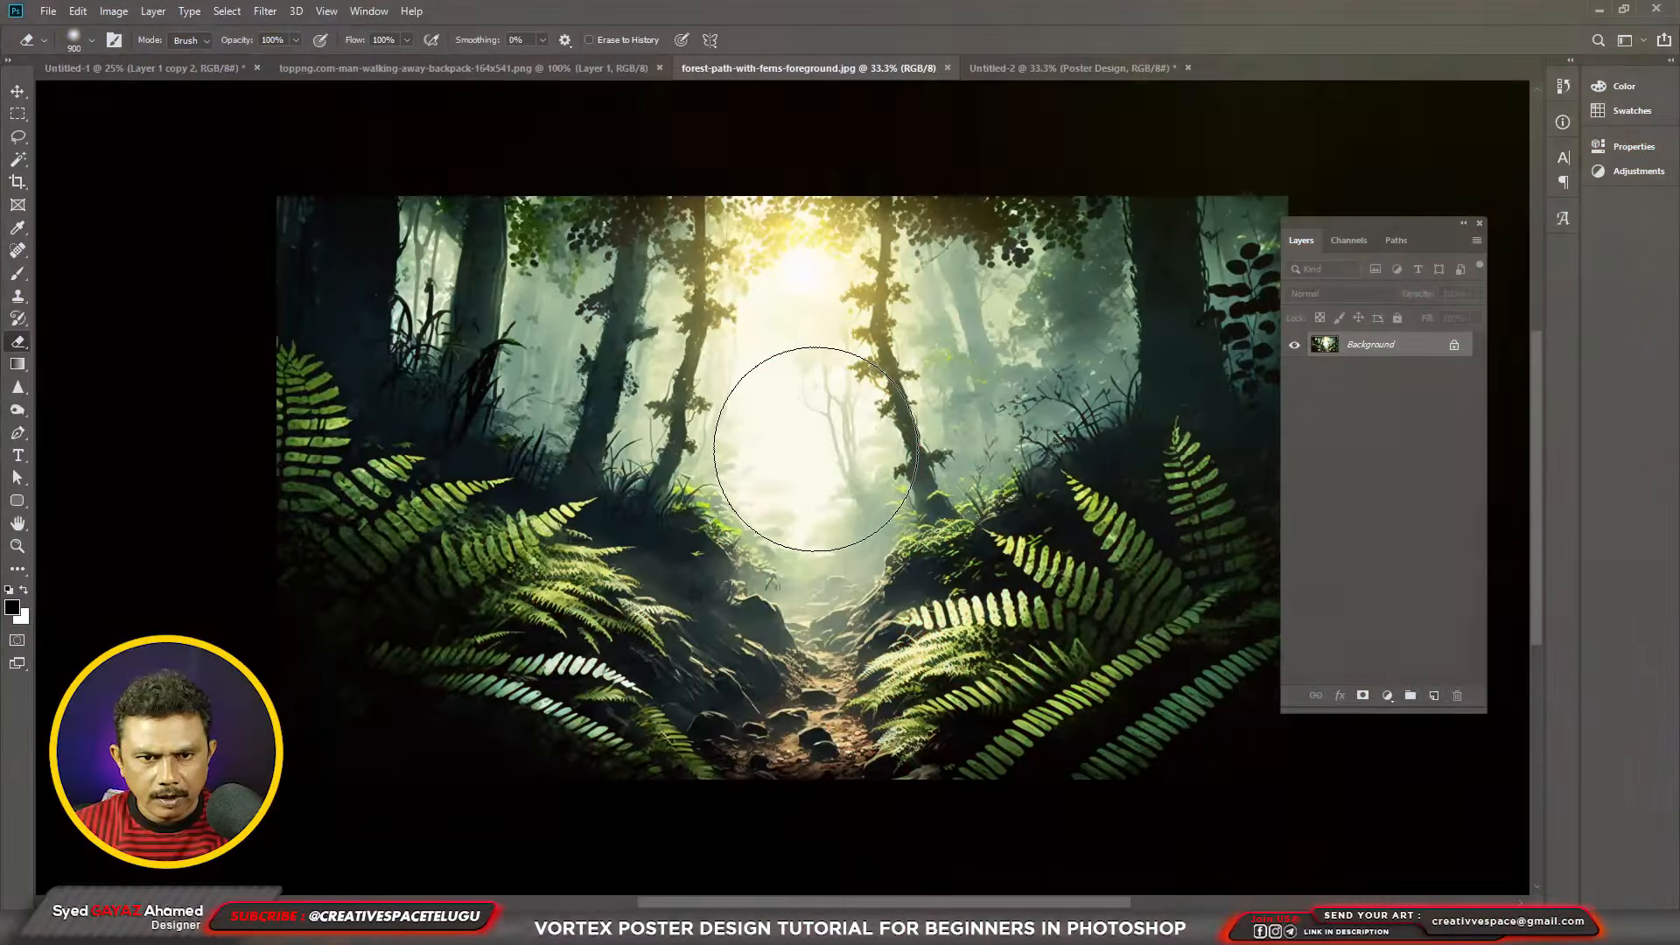
pyautogui.press('v')
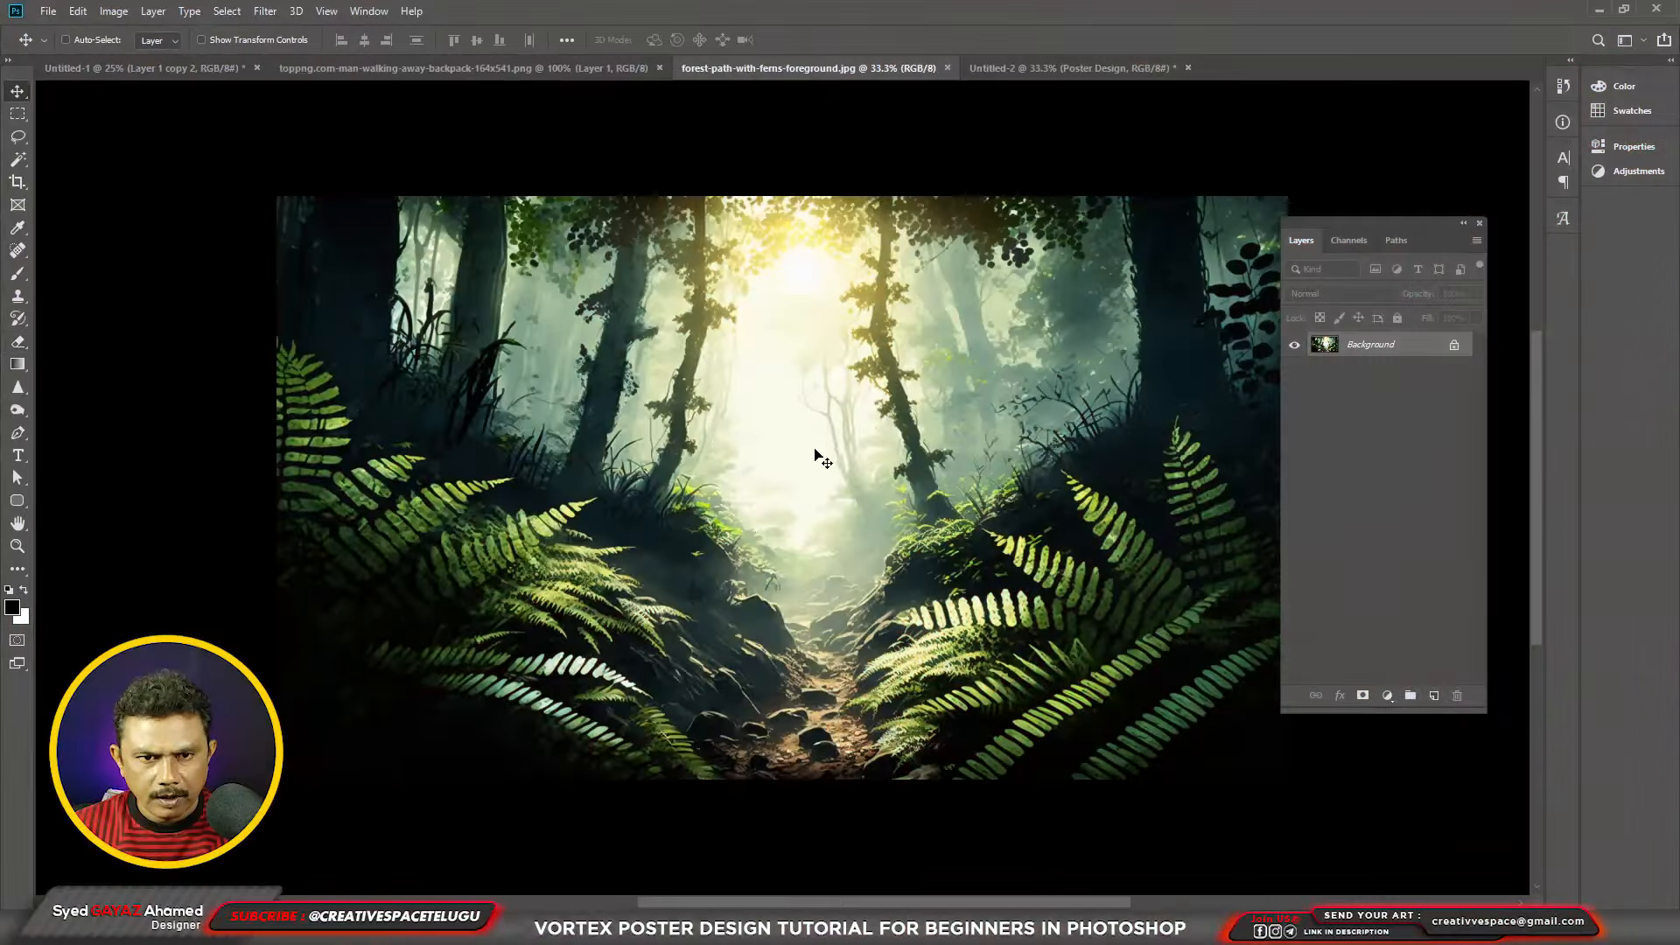
pyautogui.moveTo(813, 458); pyautogui.dragTo(315, 99)
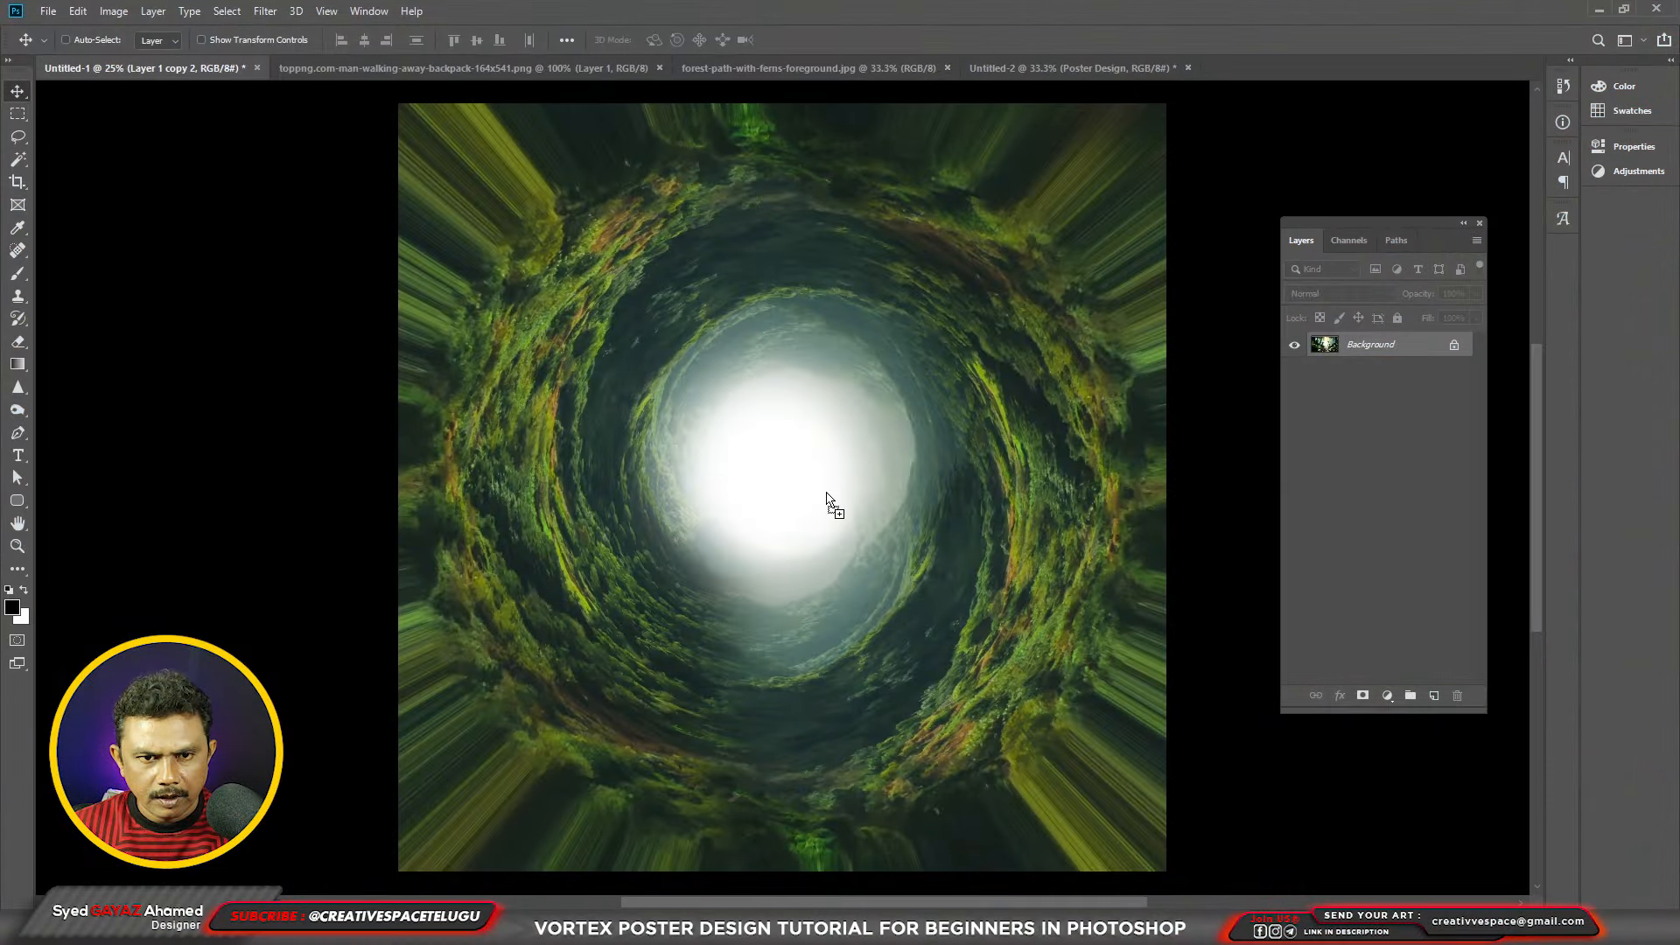
pyautogui.moveTo(947, 503); pyautogui.dragTo(897, 504)
pyautogui.hotkey('ctrl', '[')
pyautogui.hotkey('ctrl', '[')
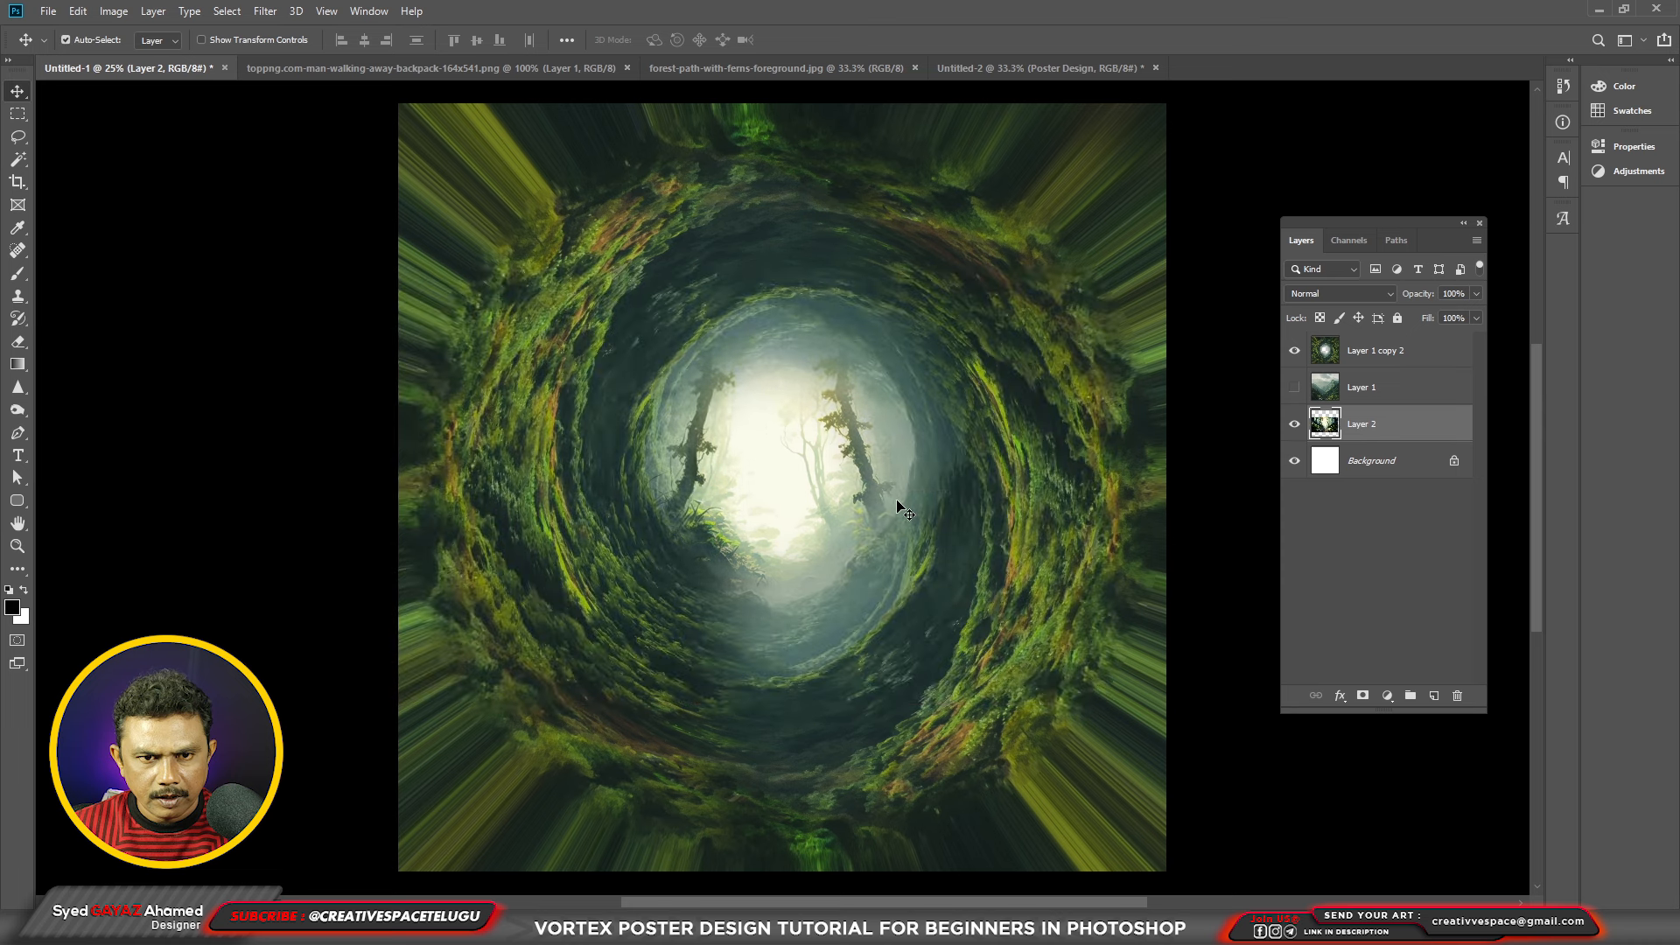
pyautogui.hotkey('ctrl', 'shift', 'u')
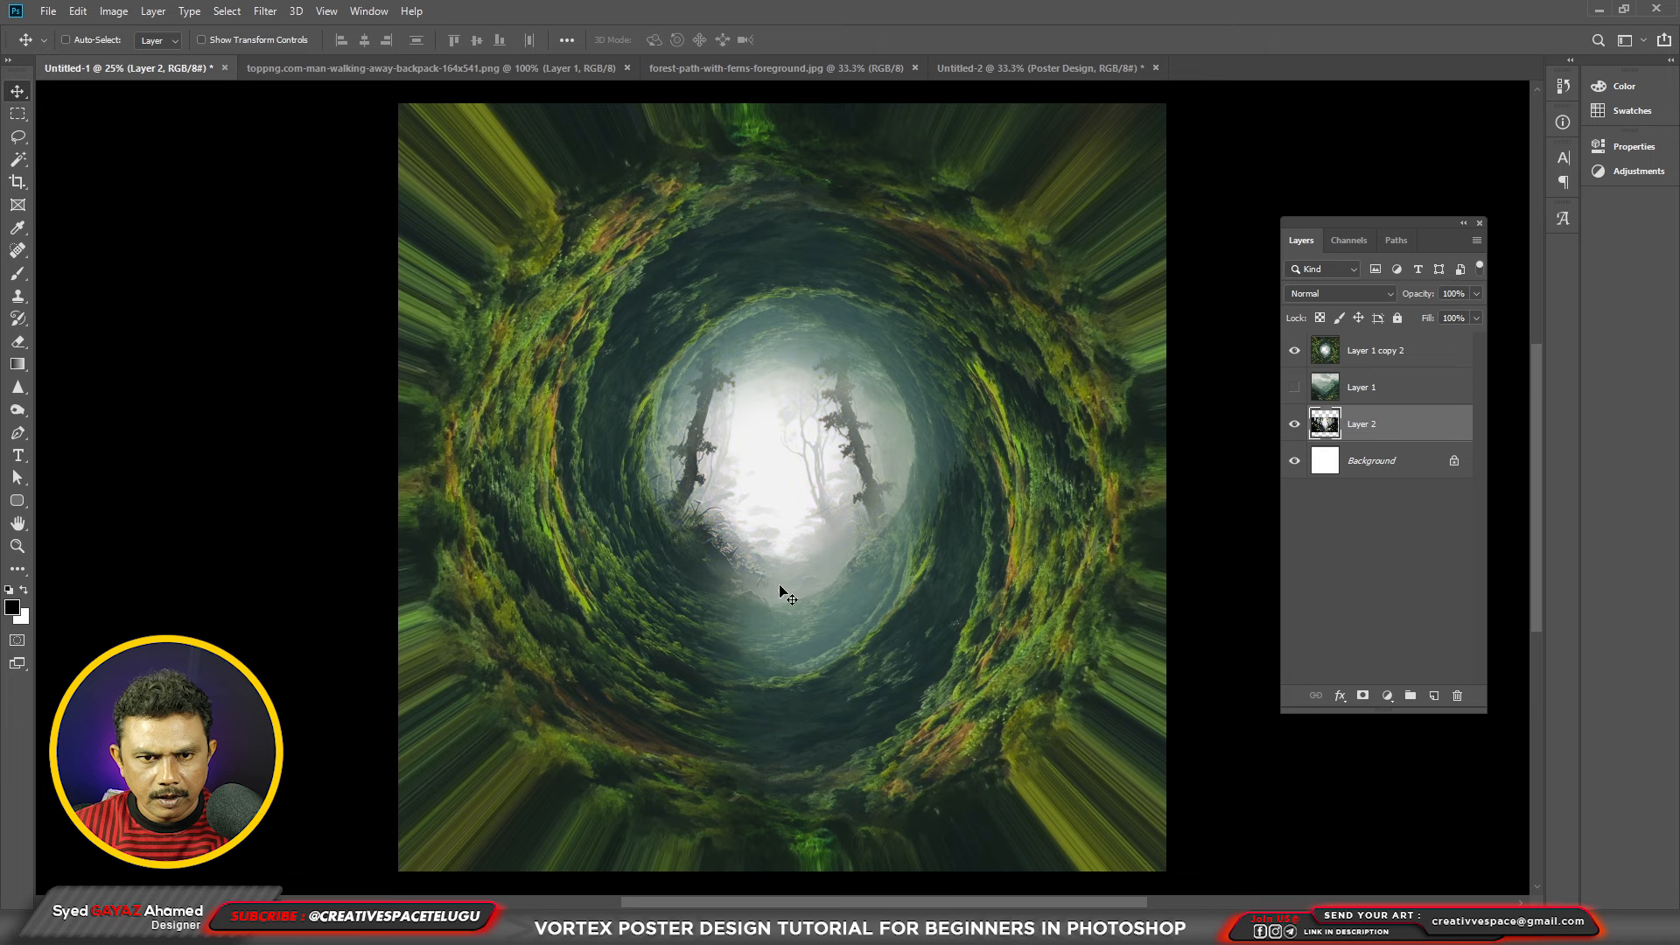
# Step: Add the walking man with the backpack to the vortex document, bring him to the front, and enlarge him at the tunnel's lower edge
pyautogui.click(423, 63)
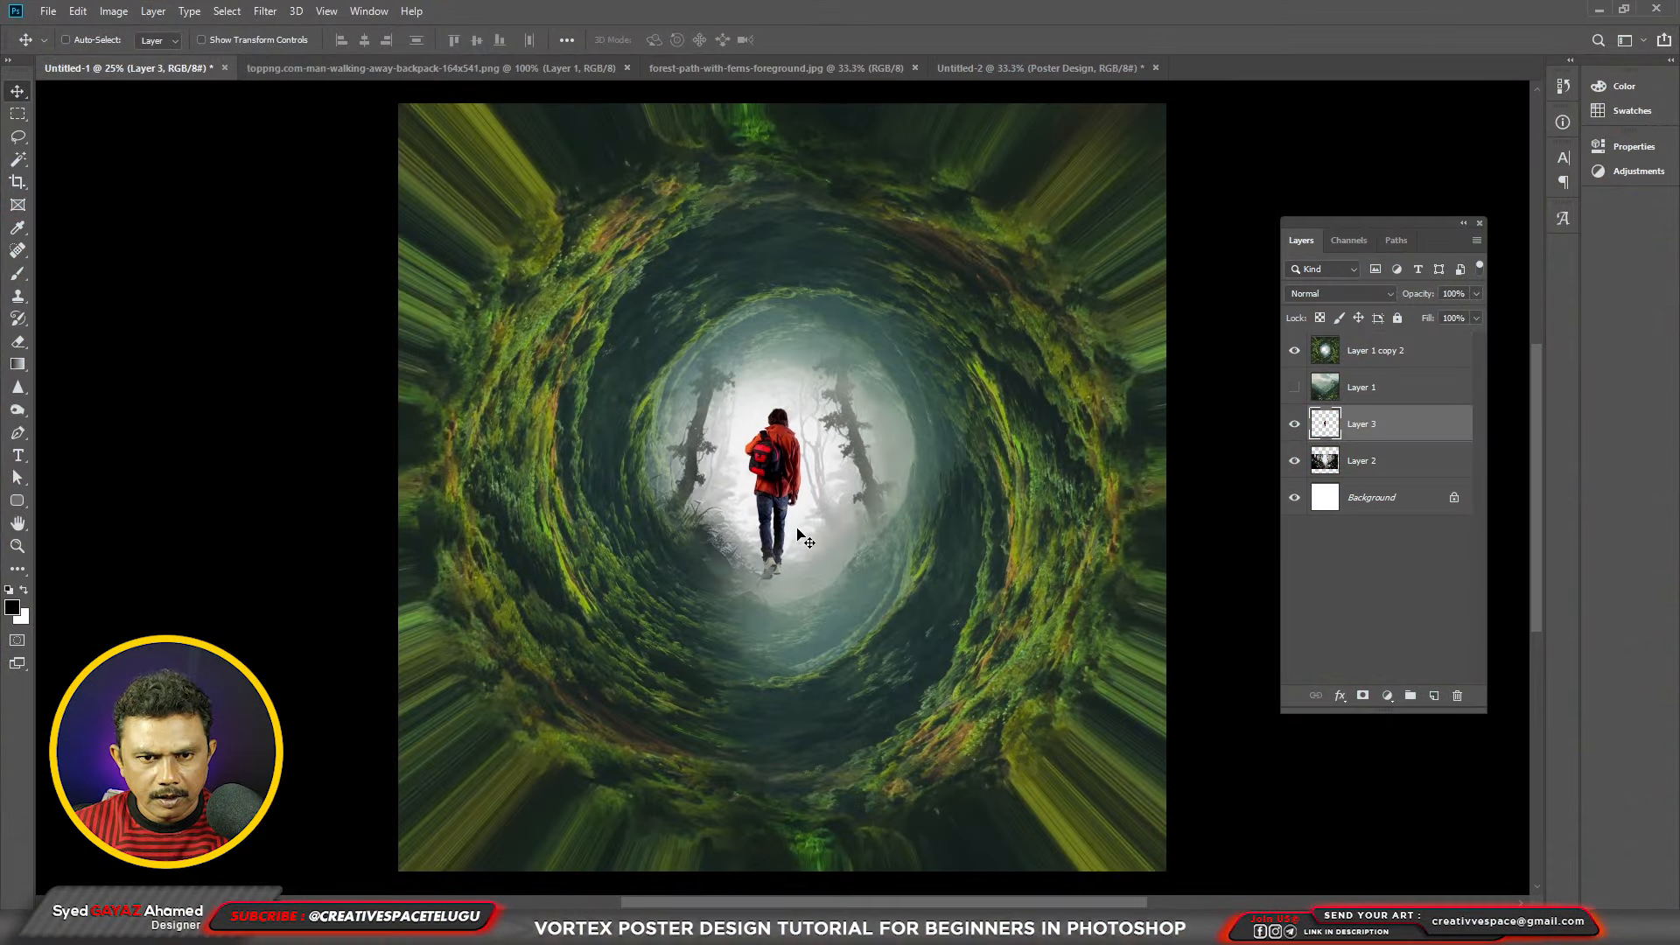
pyautogui.moveTo(797, 529); pyautogui.dragTo(810, 477)
pyautogui.hotkey('ctrl', 'shift', '[')
pyautogui.hotkey('ctrl', 'shift', ']')
pyautogui.hotkey('ctrl', 't')
pyautogui.moveTo(801, 655); pyautogui.dragTo(814, 665)
pyautogui.press('Return')
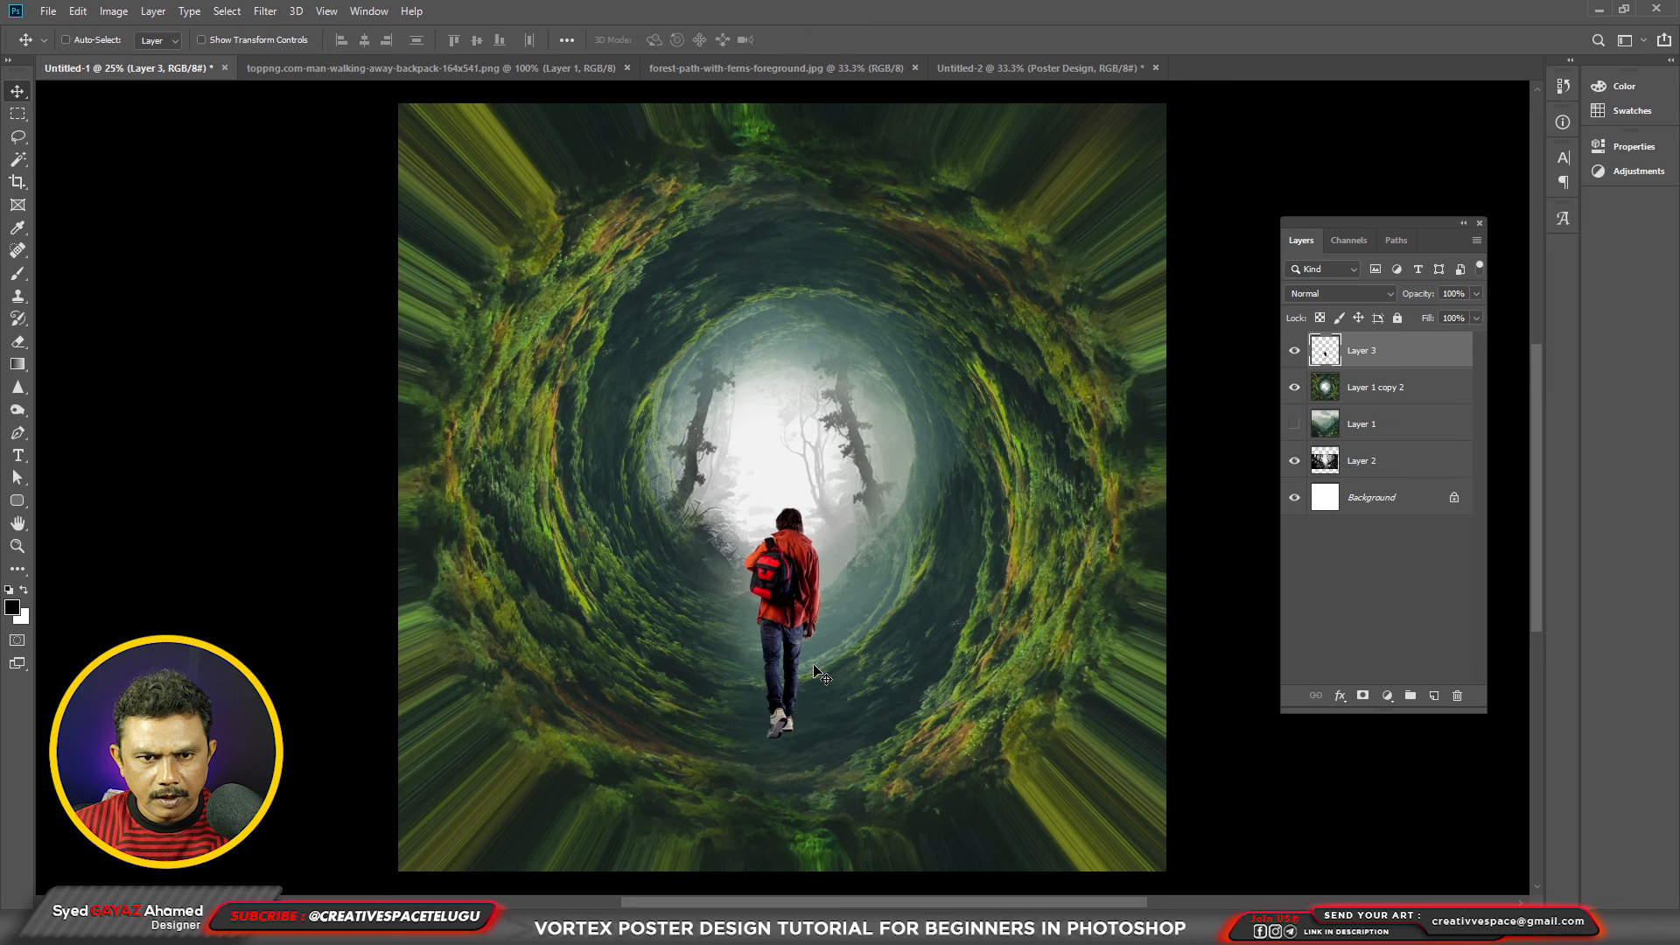
# Step: Duplicate the walking man layer and fill the copy's figure with black
pyautogui.hotkey('ctrl', 'j')
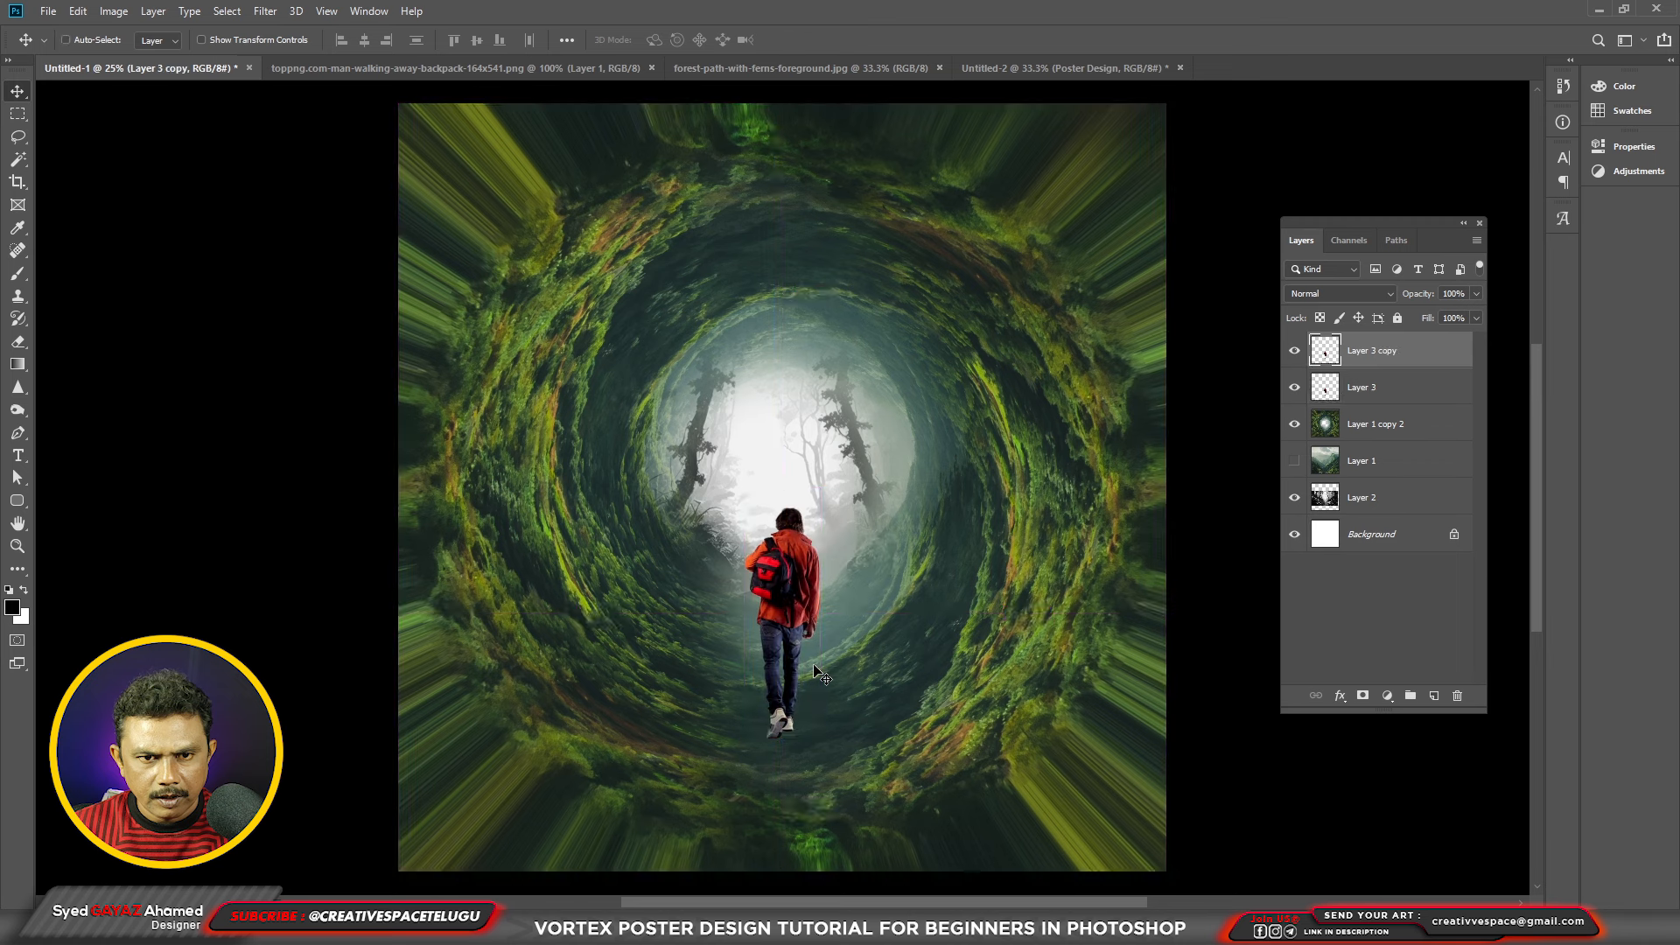
pyautogui.press('ctrl')
pyautogui.hotkey('alt', 'shift', 'BackSpace')
# Step: Erase the edges of the black silhouette copy with a soft 250 px eraser to reveal the man's jacket, backpack and leg edges beneath
pyautogui.scroll(1, 821, 674)
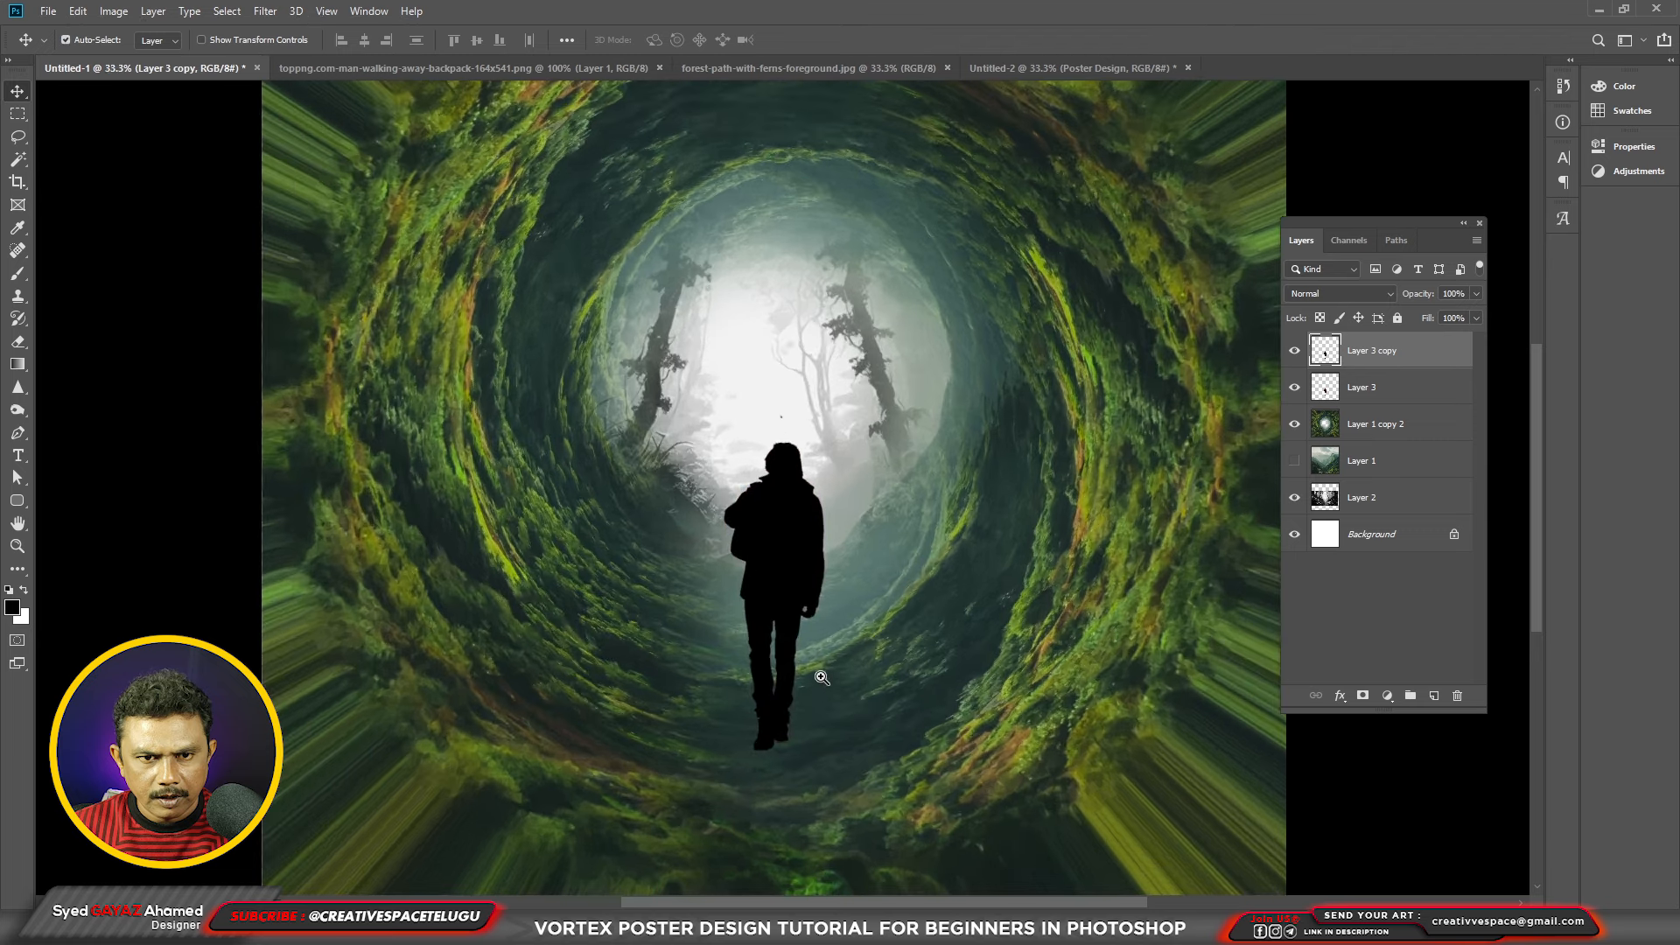
pyautogui.scroll(1, 768, 551)
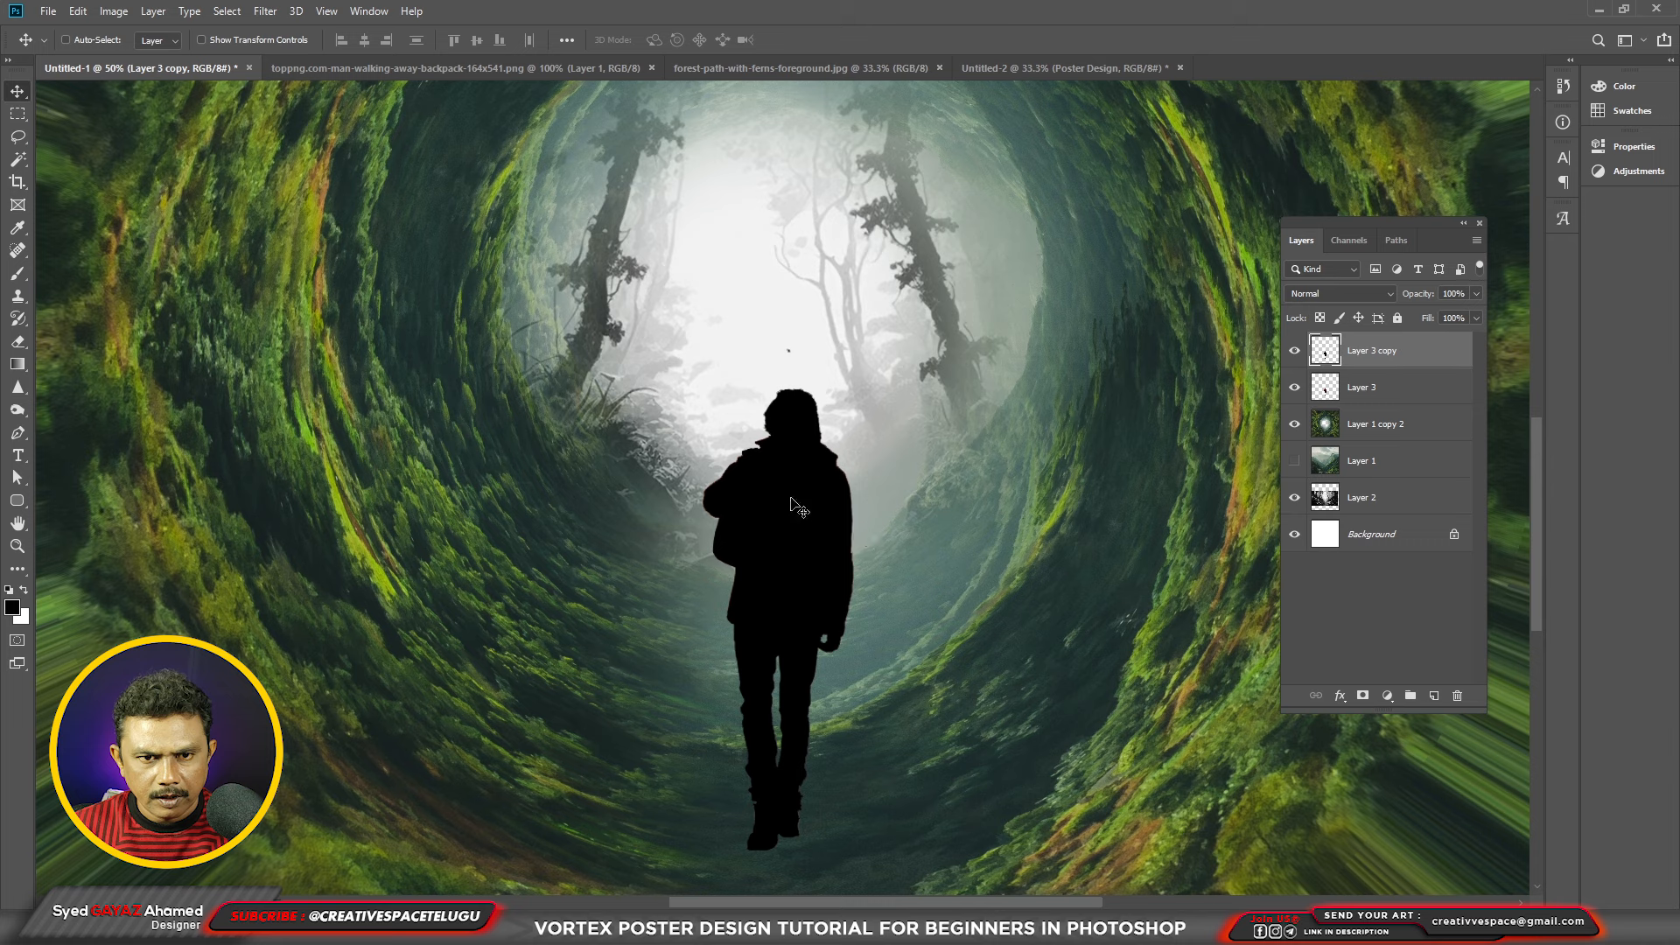
pyautogui.press('e')
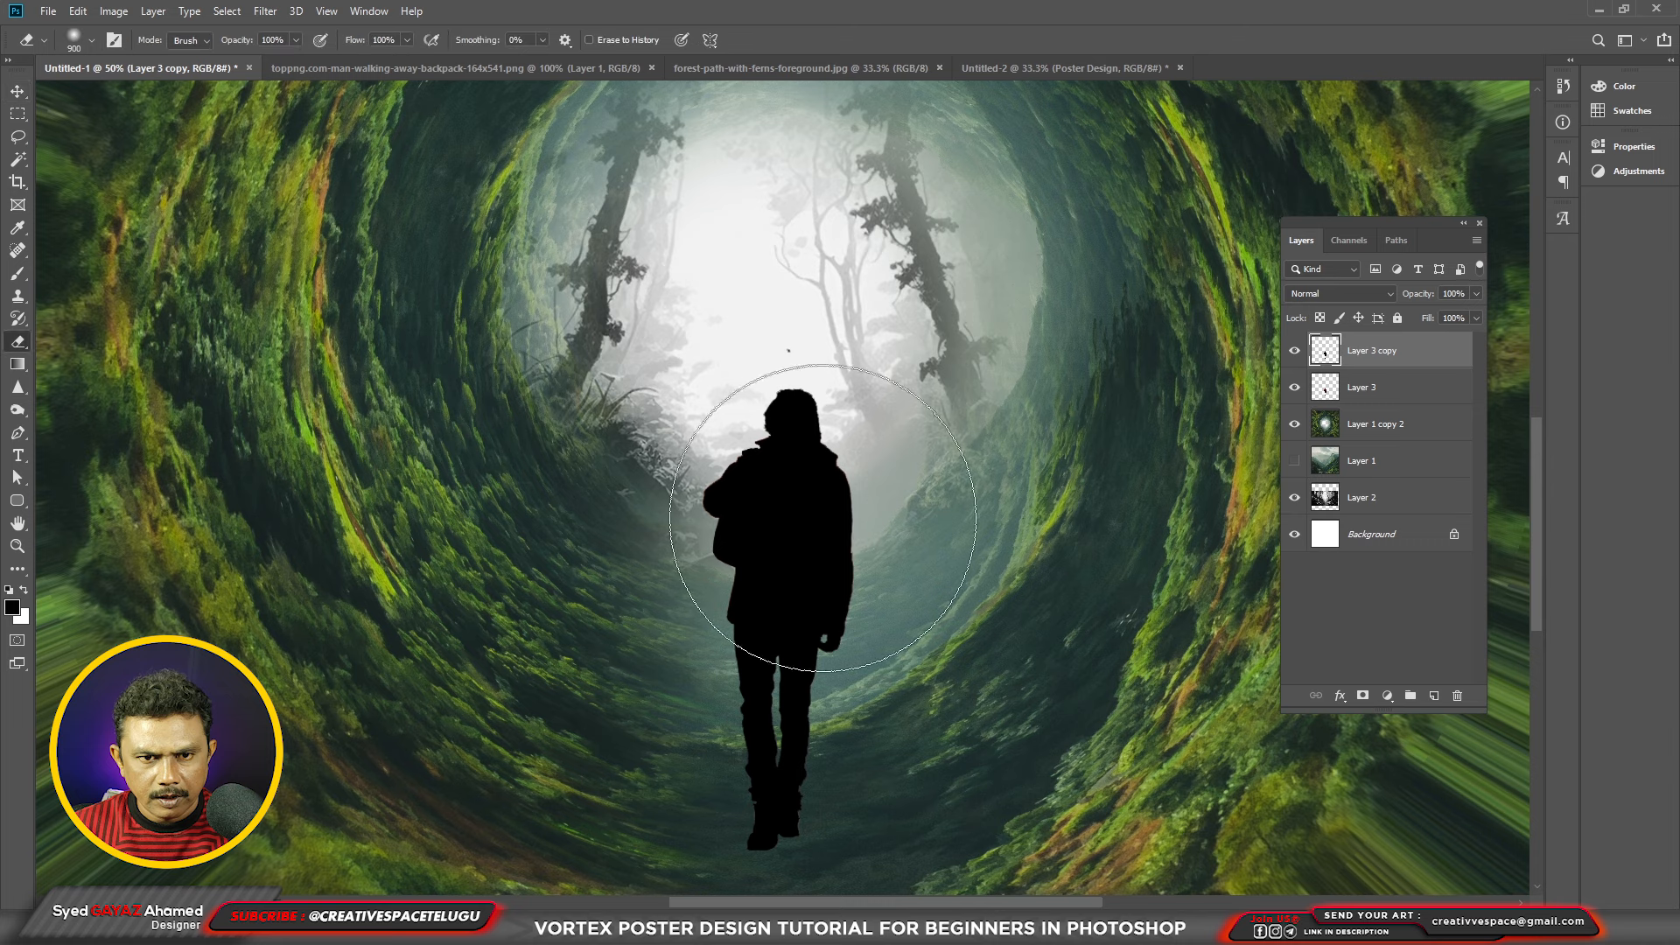
pyautogui.press('[')
pyautogui.press('[')
pyautogui.press('[')
pyautogui.press('[')
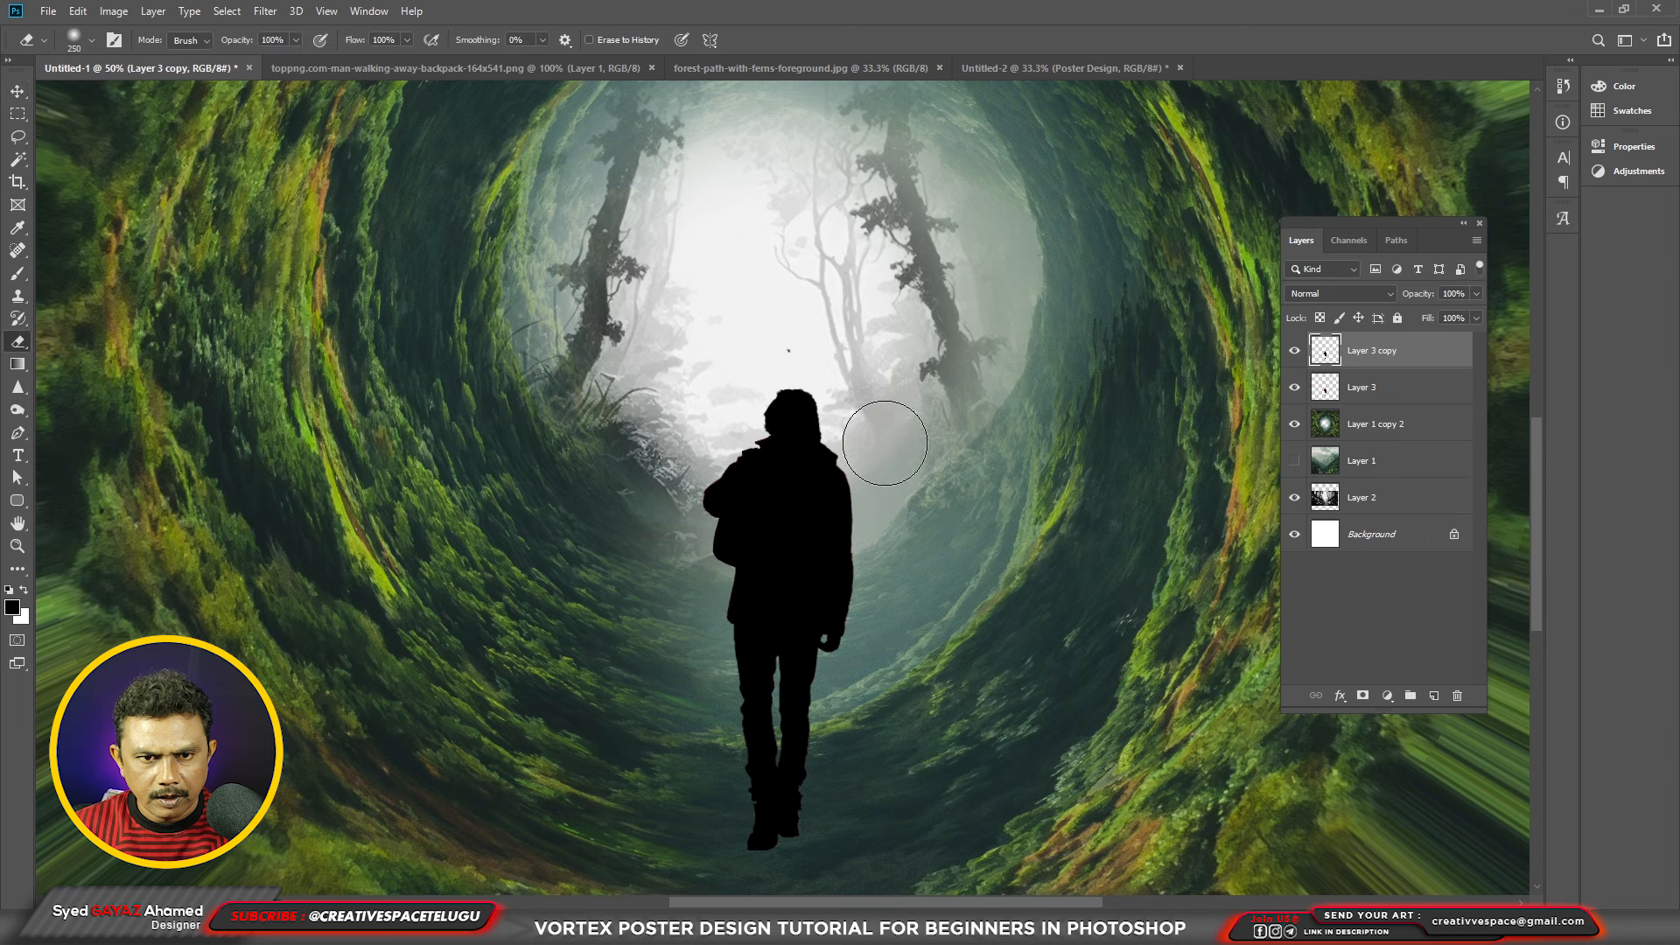
pyautogui.moveTo(902, 475); pyautogui.dragTo(883, 443)
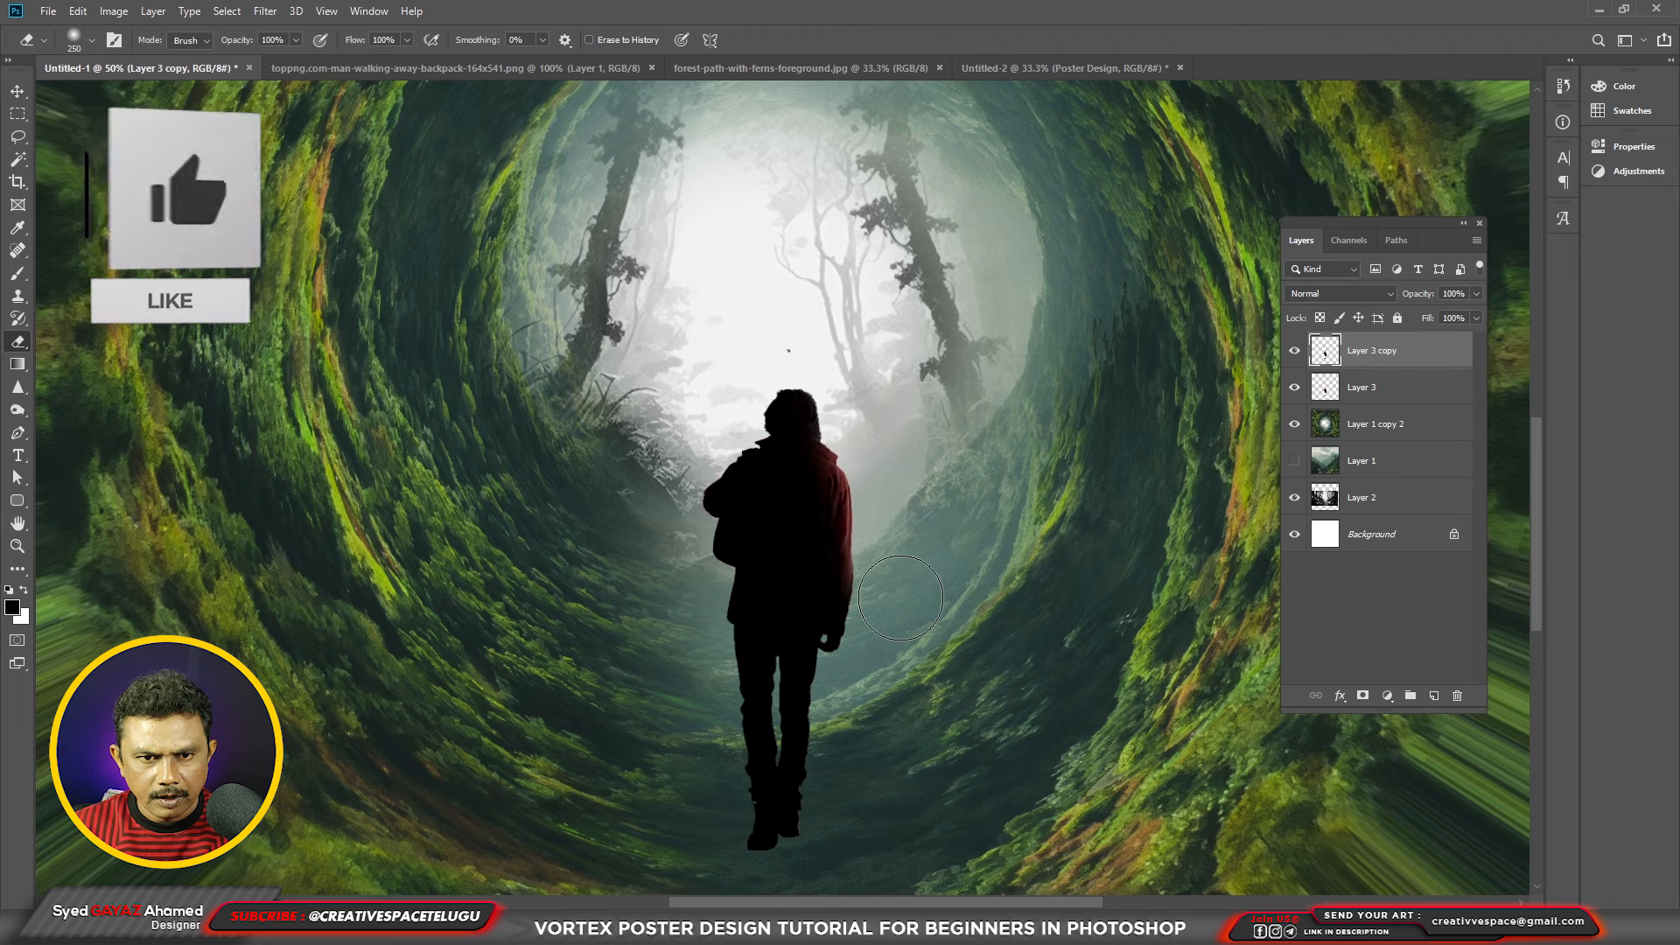
pyautogui.moveTo(700, 516)
pyautogui.mouseDown()
pyautogui.moveTo(718, 412)
pyautogui.moveTo(687, 607)
pyautogui.mouseUp()
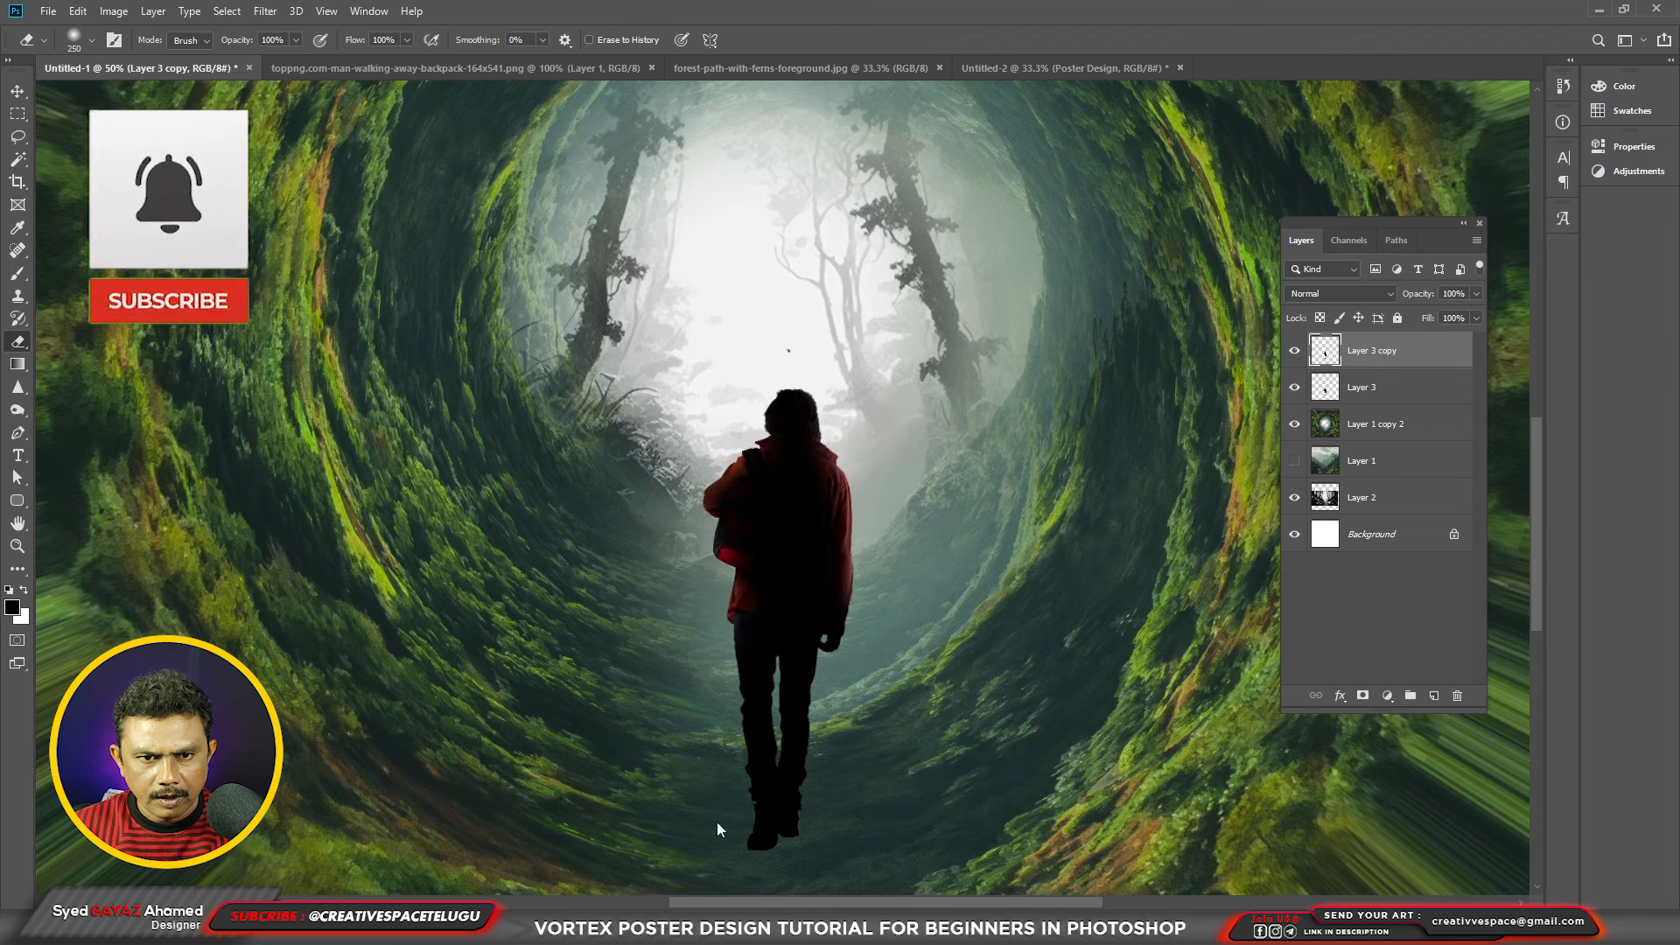
pyautogui.moveTo(684, 733); pyautogui.dragTo(662, 599)
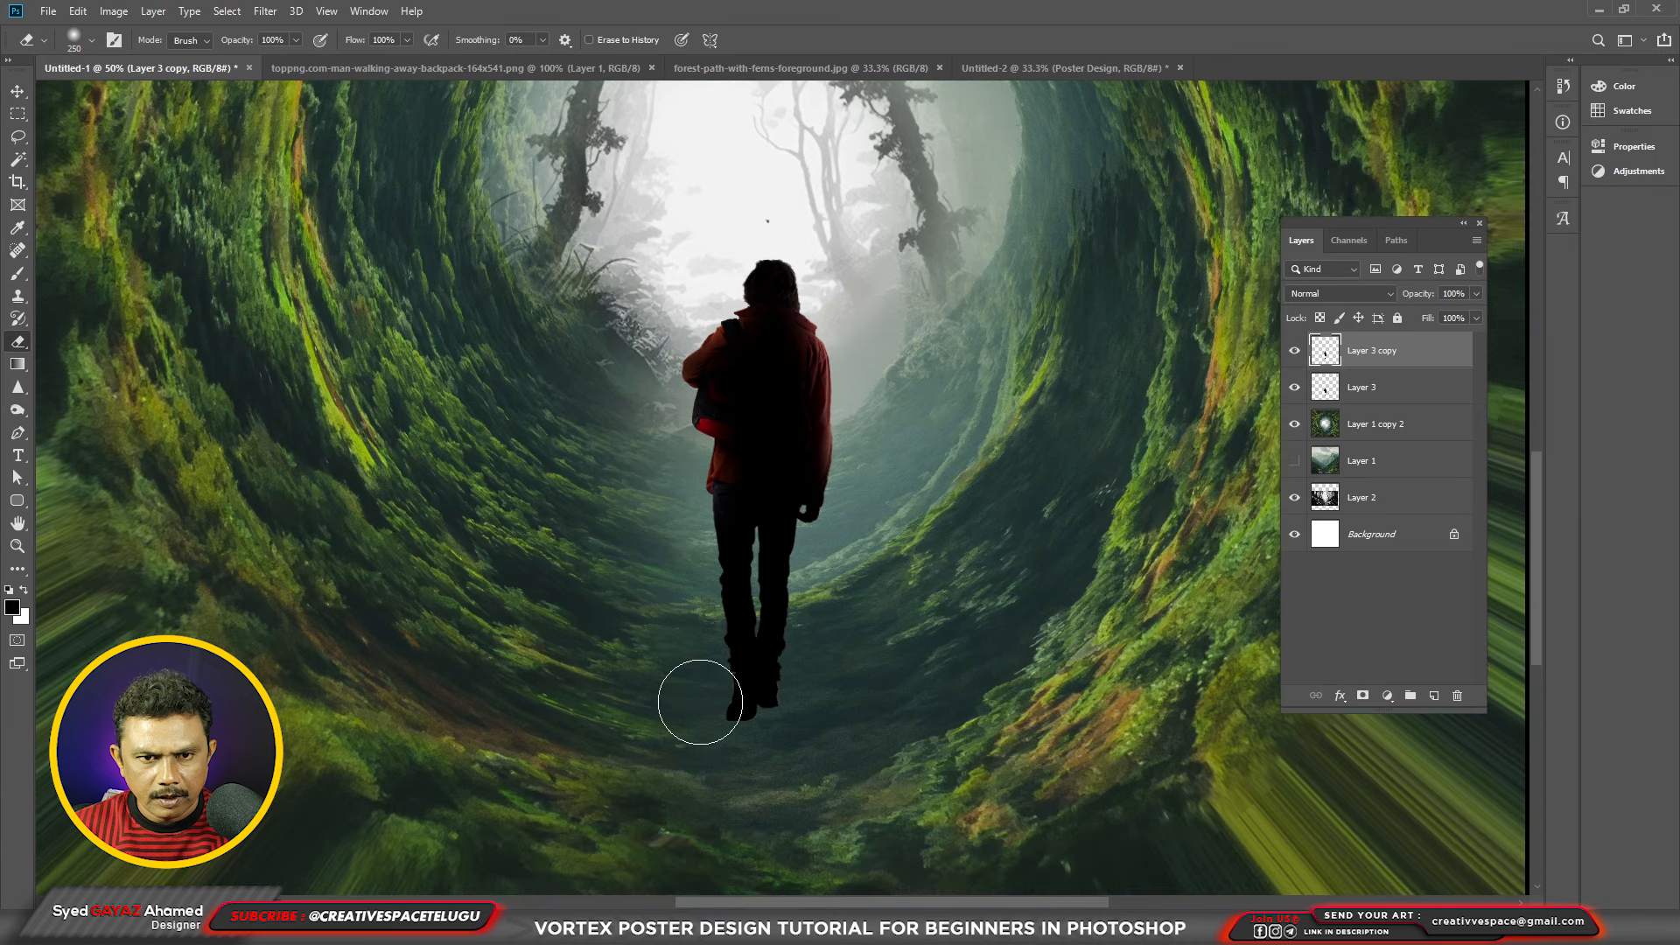
# Step: Darken the vortex layer around the man's legs and feet with the Burn tool to create a ground shadow
pyautogui.rightClick(16, 413)
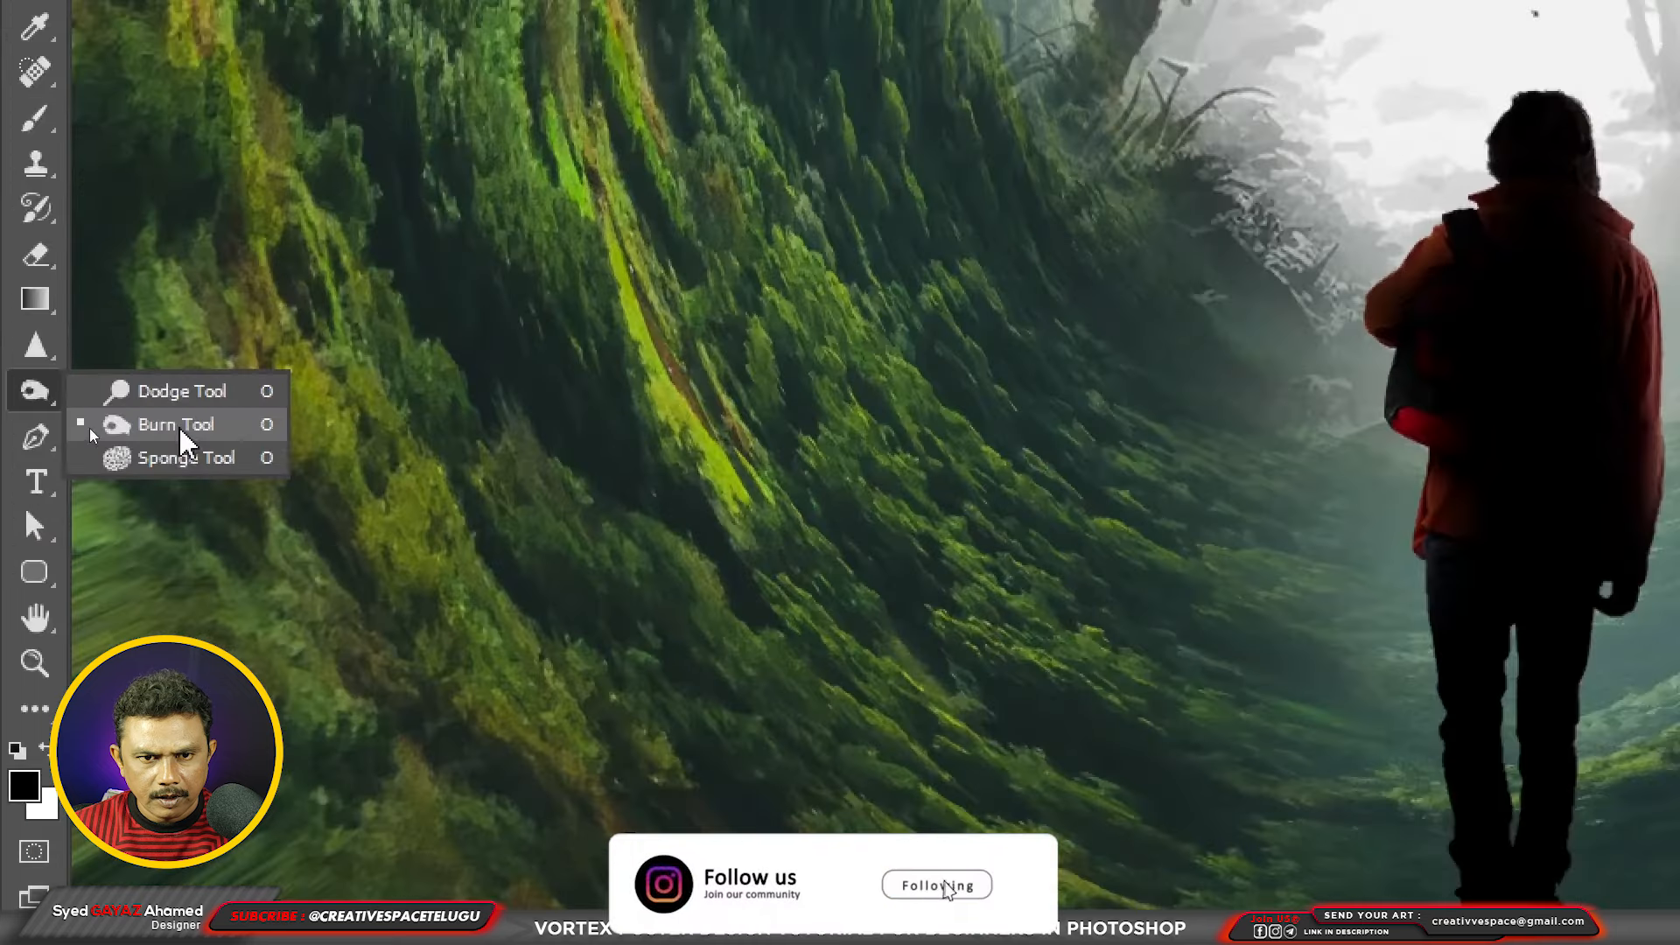
pyautogui.click(180, 425)
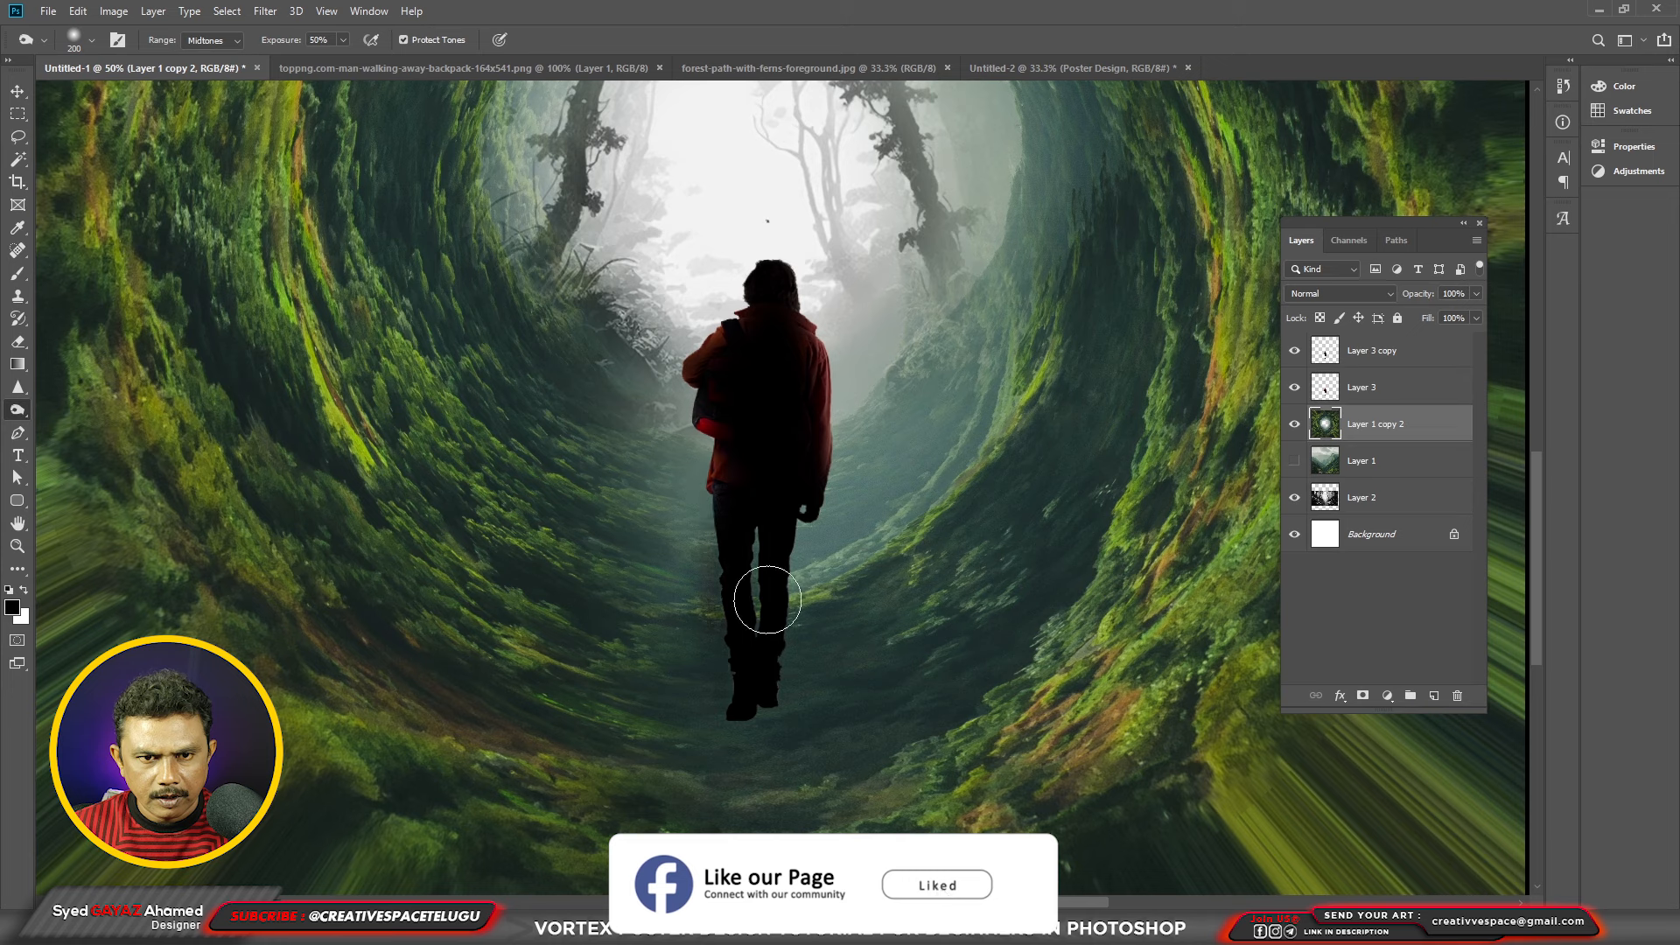
pyautogui.moveTo(779, 669)
pyautogui.mouseDown()
pyautogui.moveTo(731, 651)
pyautogui.moveTo(725, 450)
pyautogui.moveTo(747, 722)
pyautogui.moveTo(789, 531)
pyautogui.moveTo(779, 581)
pyautogui.moveTo(736, 573)
pyautogui.moveTo(721, 696)
pyautogui.mouseUp()
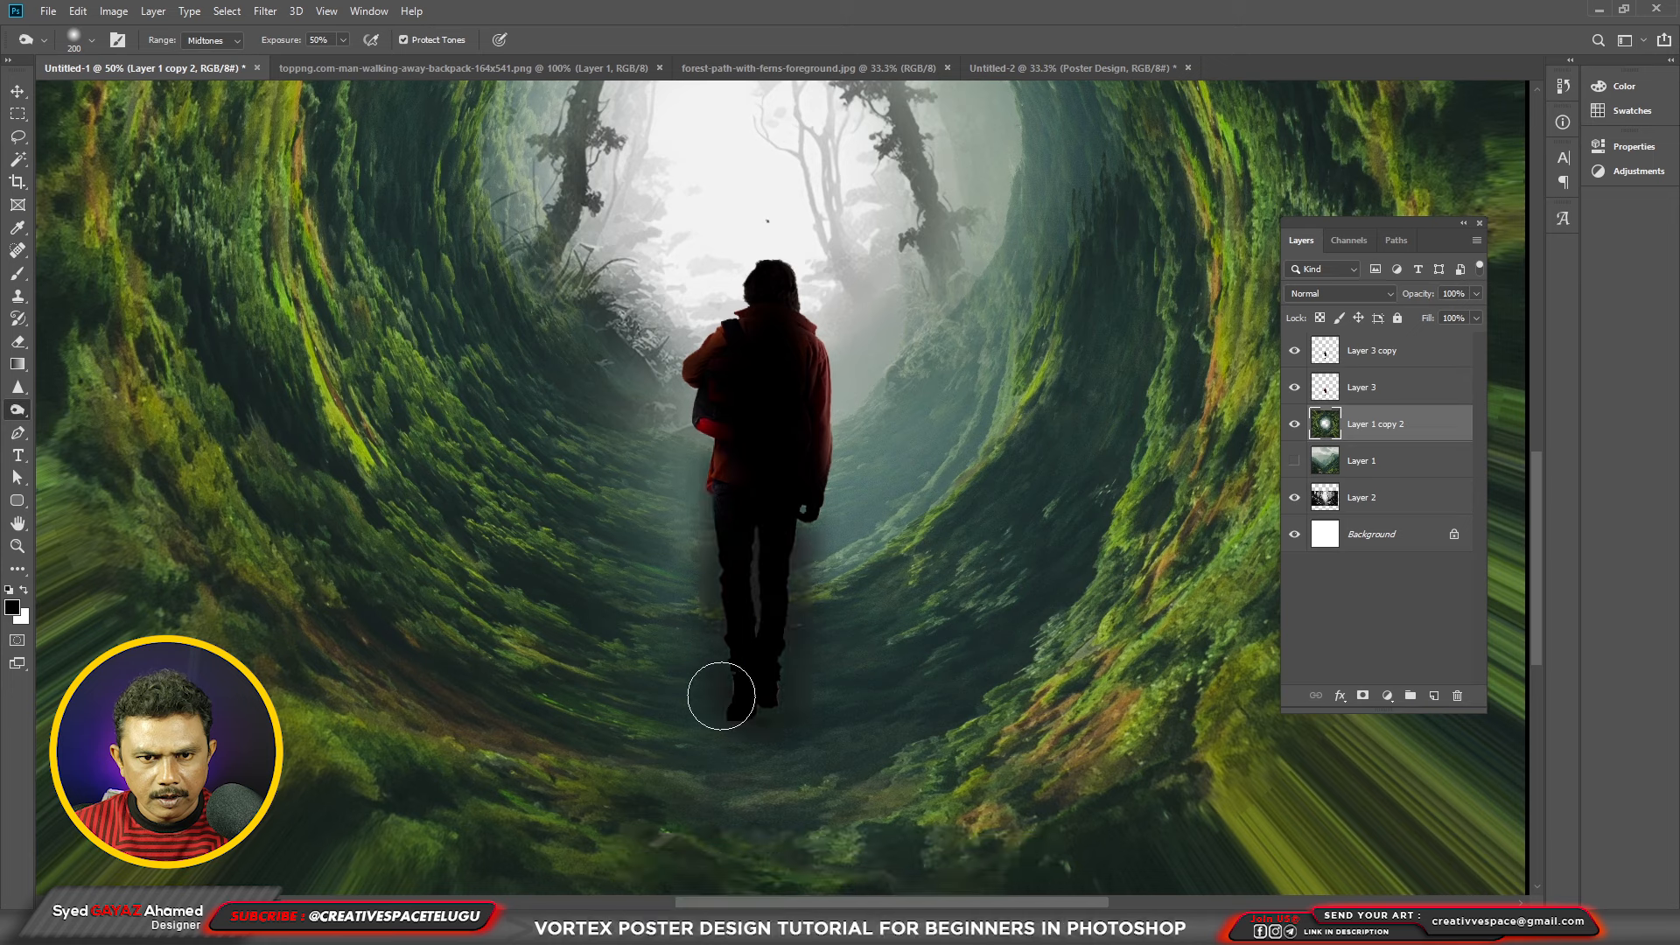
# Step: Place the Vortex and Poster Design text above the tunnel opening and fill both text layers with white
pyautogui.hotkey('ctrl', '-')
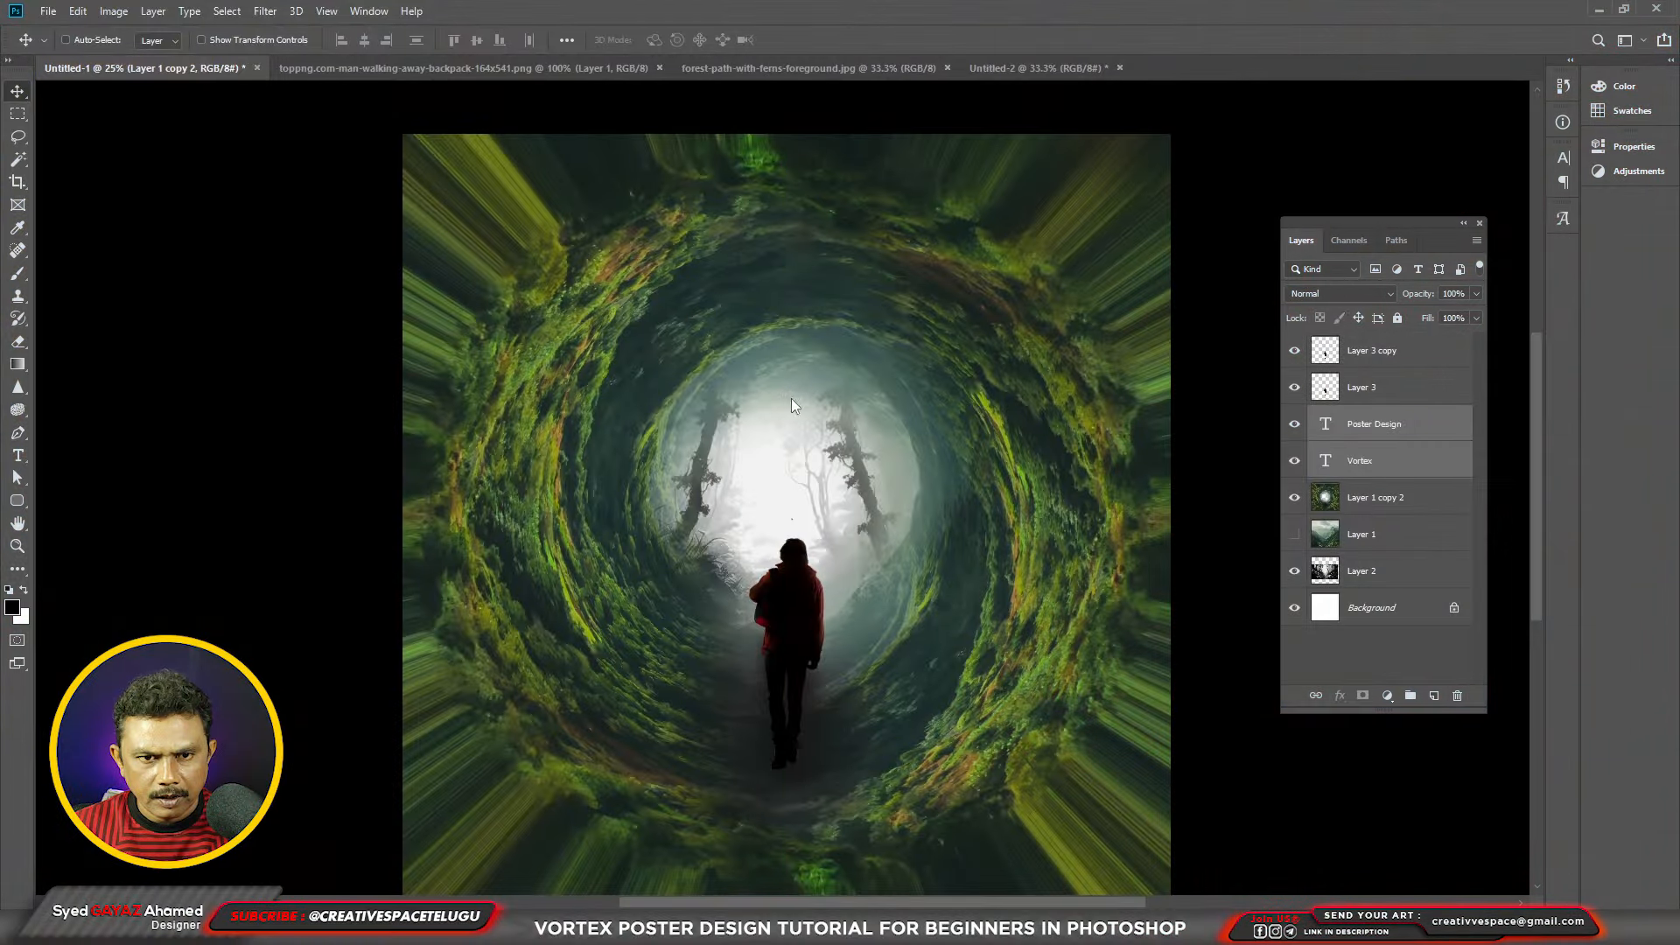
pyautogui.moveTo(829, 291); pyautogui.dragTo(827, 220)
pyautogui.click(1364, 426)
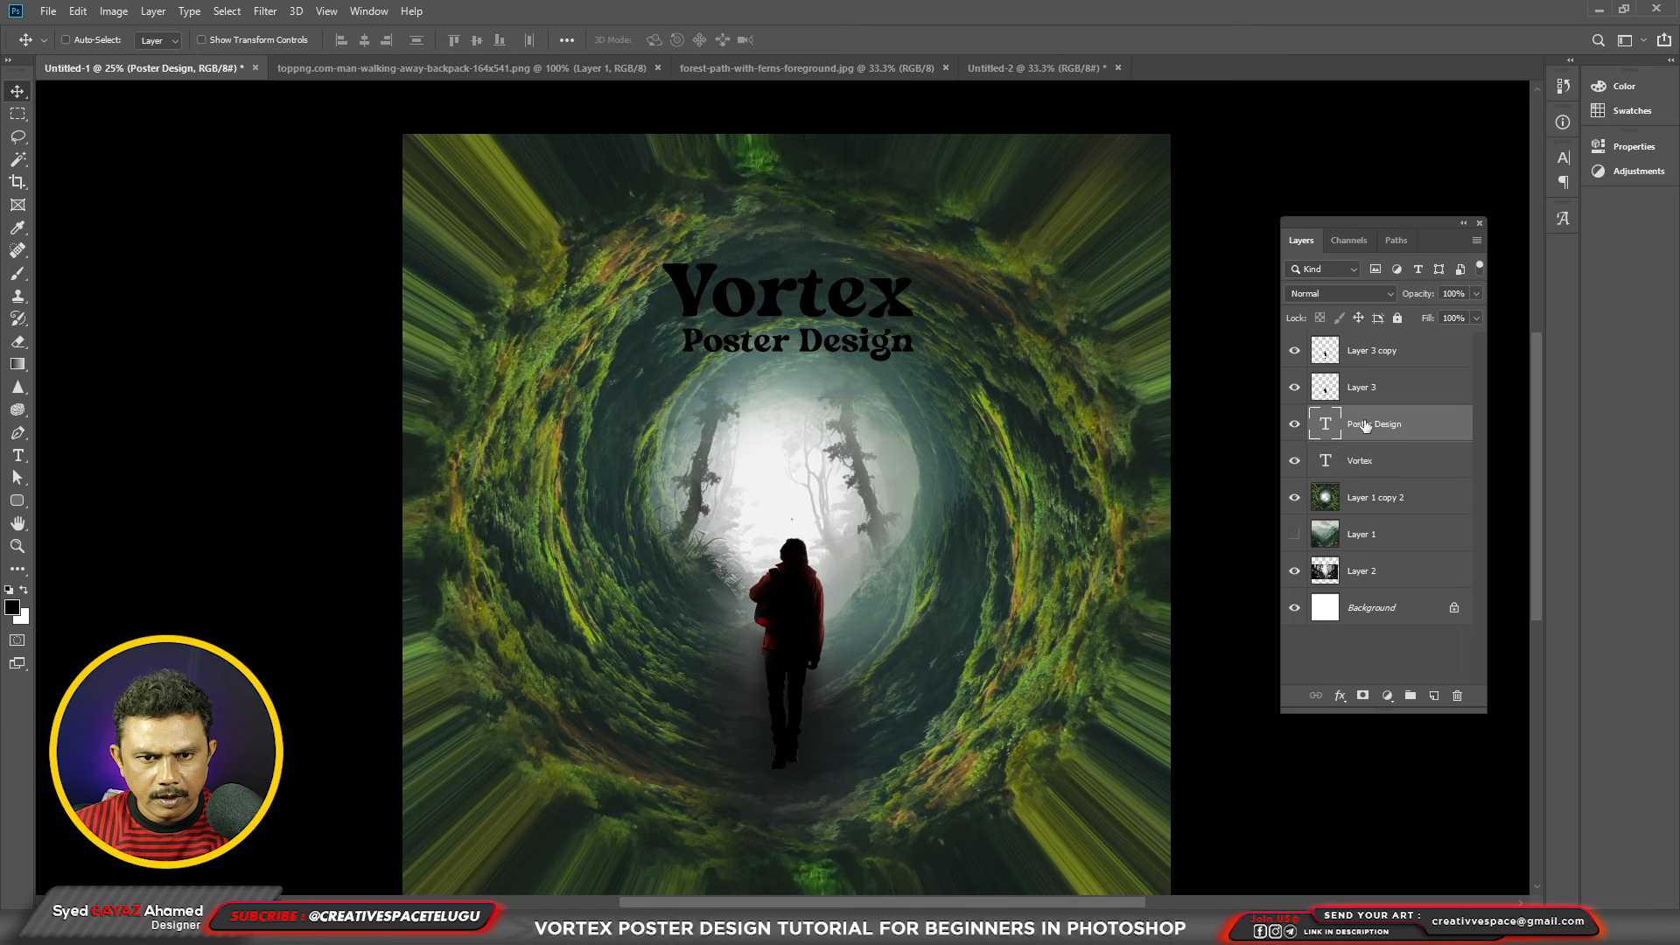
pyautogui.hotkey('ctrl', 'BackSpace')
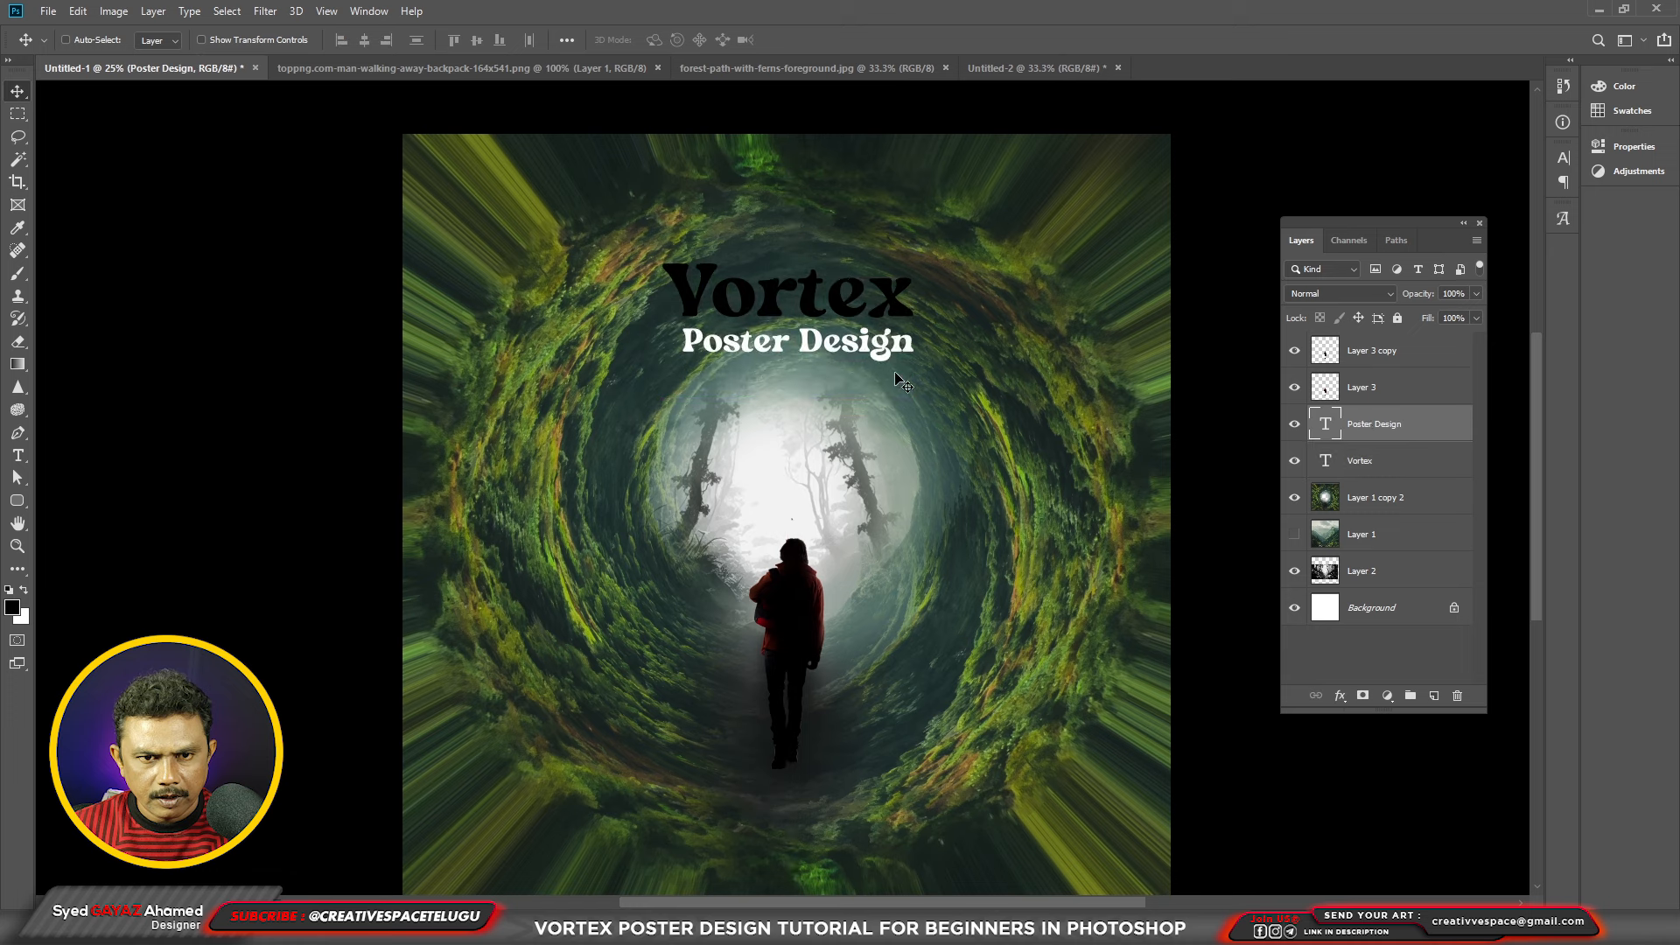
pyautogui.rightClick(824, 307)
pyautogui.click(826, 313)
pyautogui.hotkey('ctrl', 'BackSpace')
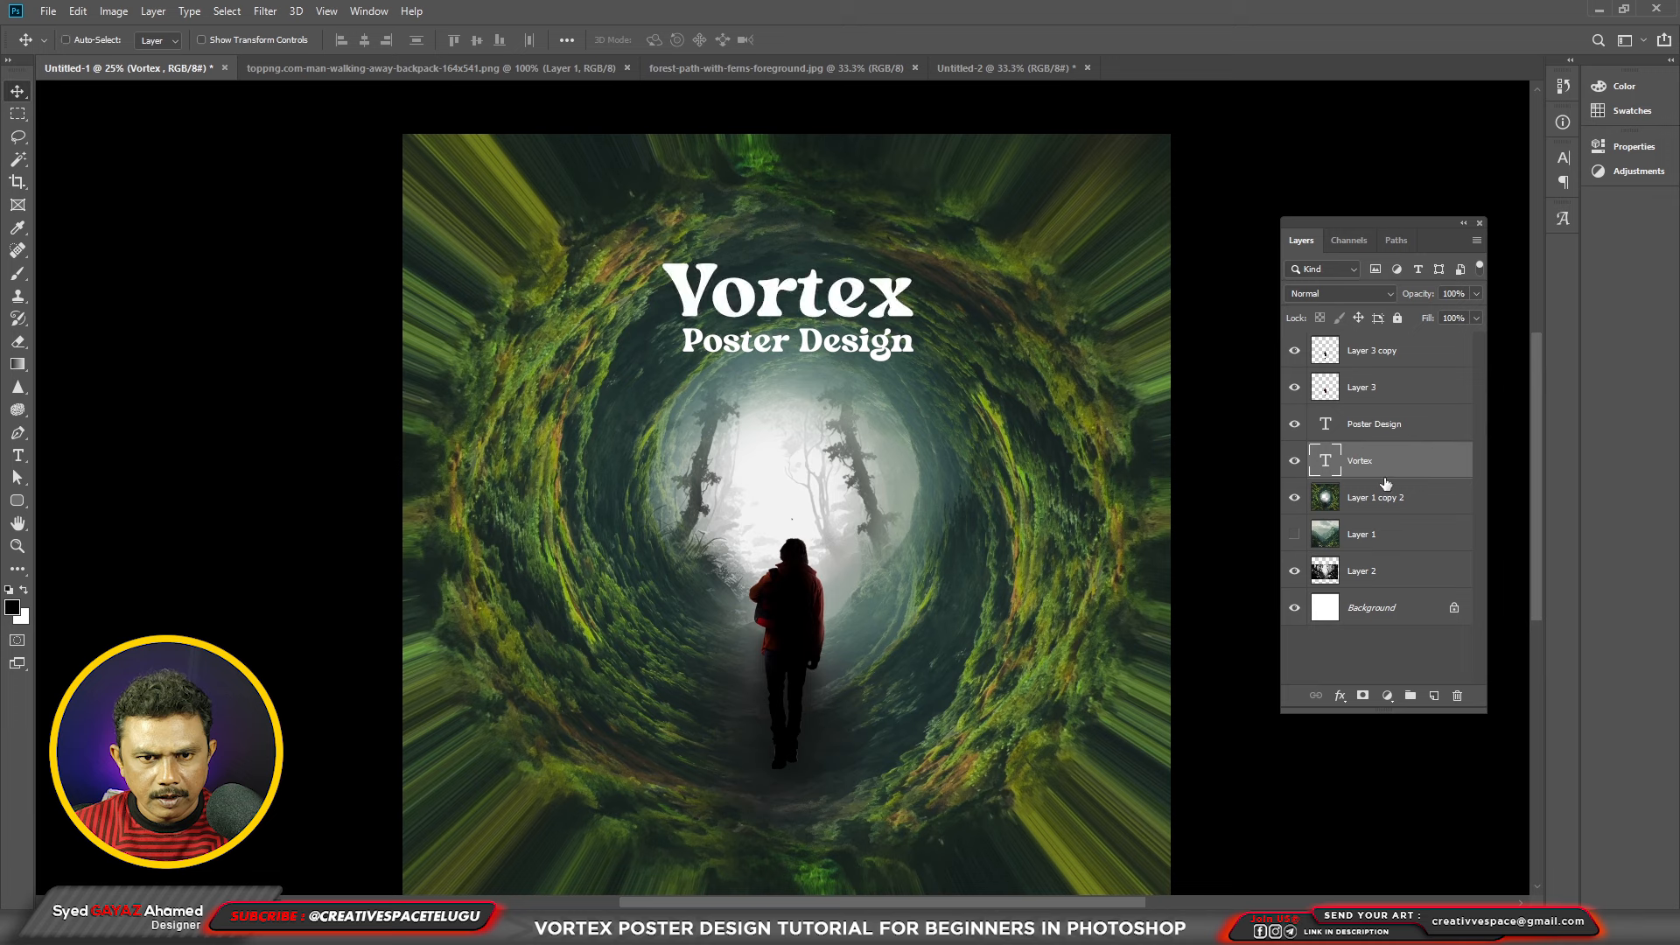
# Step: Merge the Vortex and Poster Design text layers and duplicate the merged title
pyautogui.keyDown('shift'); pyautogui.click(1374, 434); pyautogui.keyUp('shift')
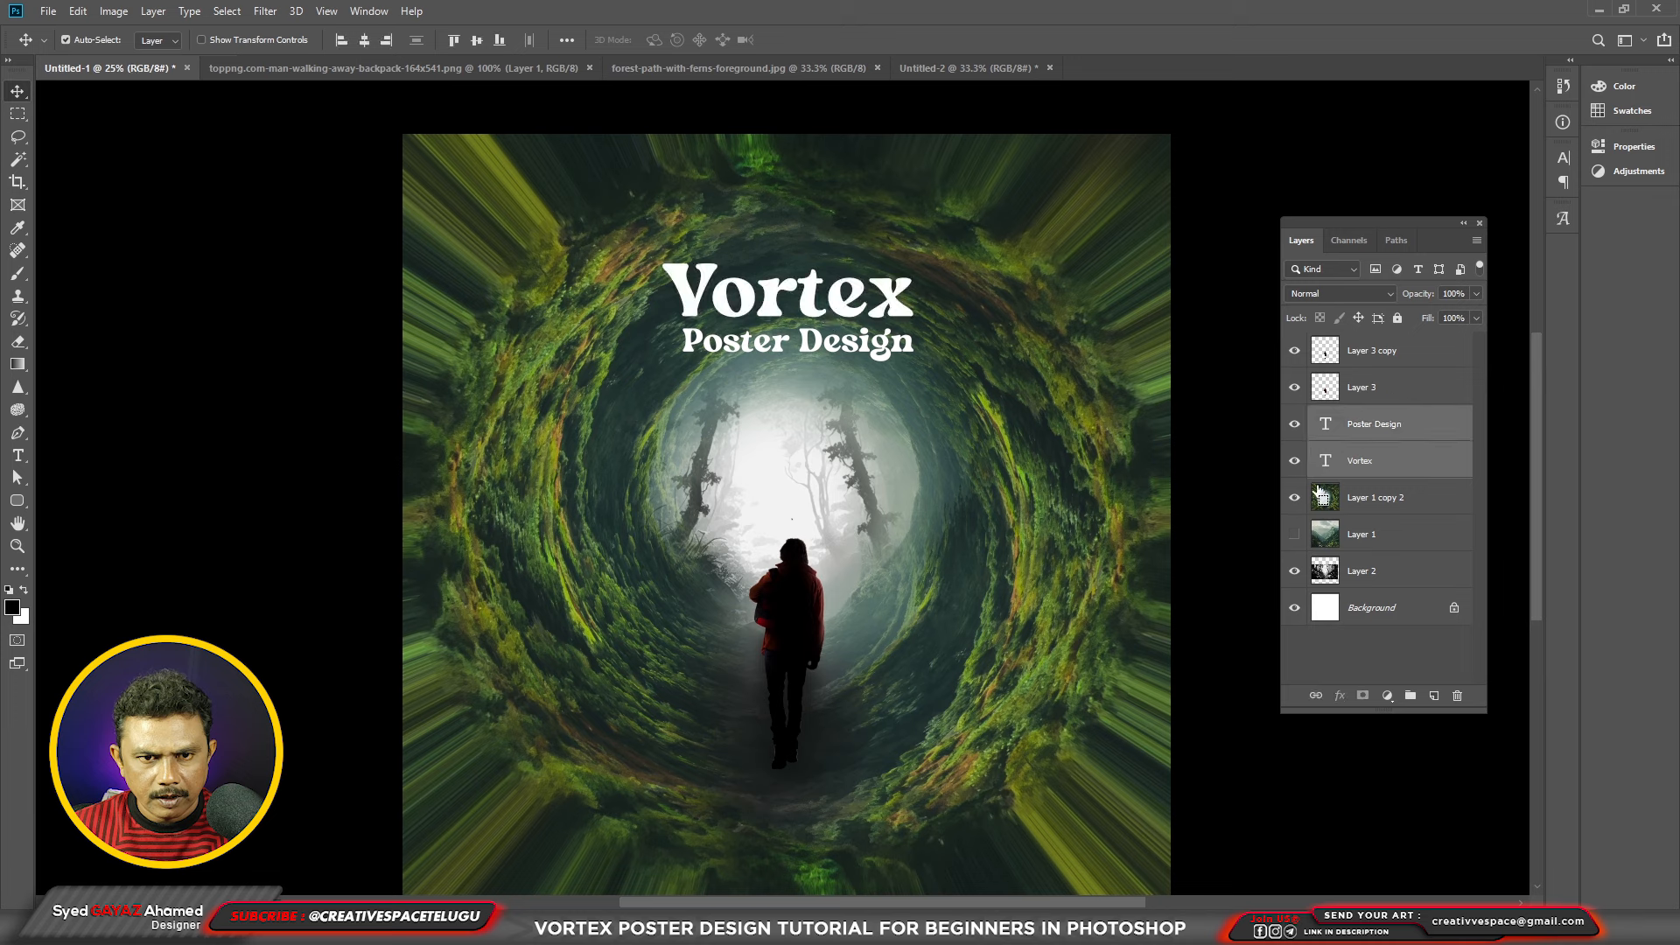
pyautogui.hotkey('ctrl', 'e')
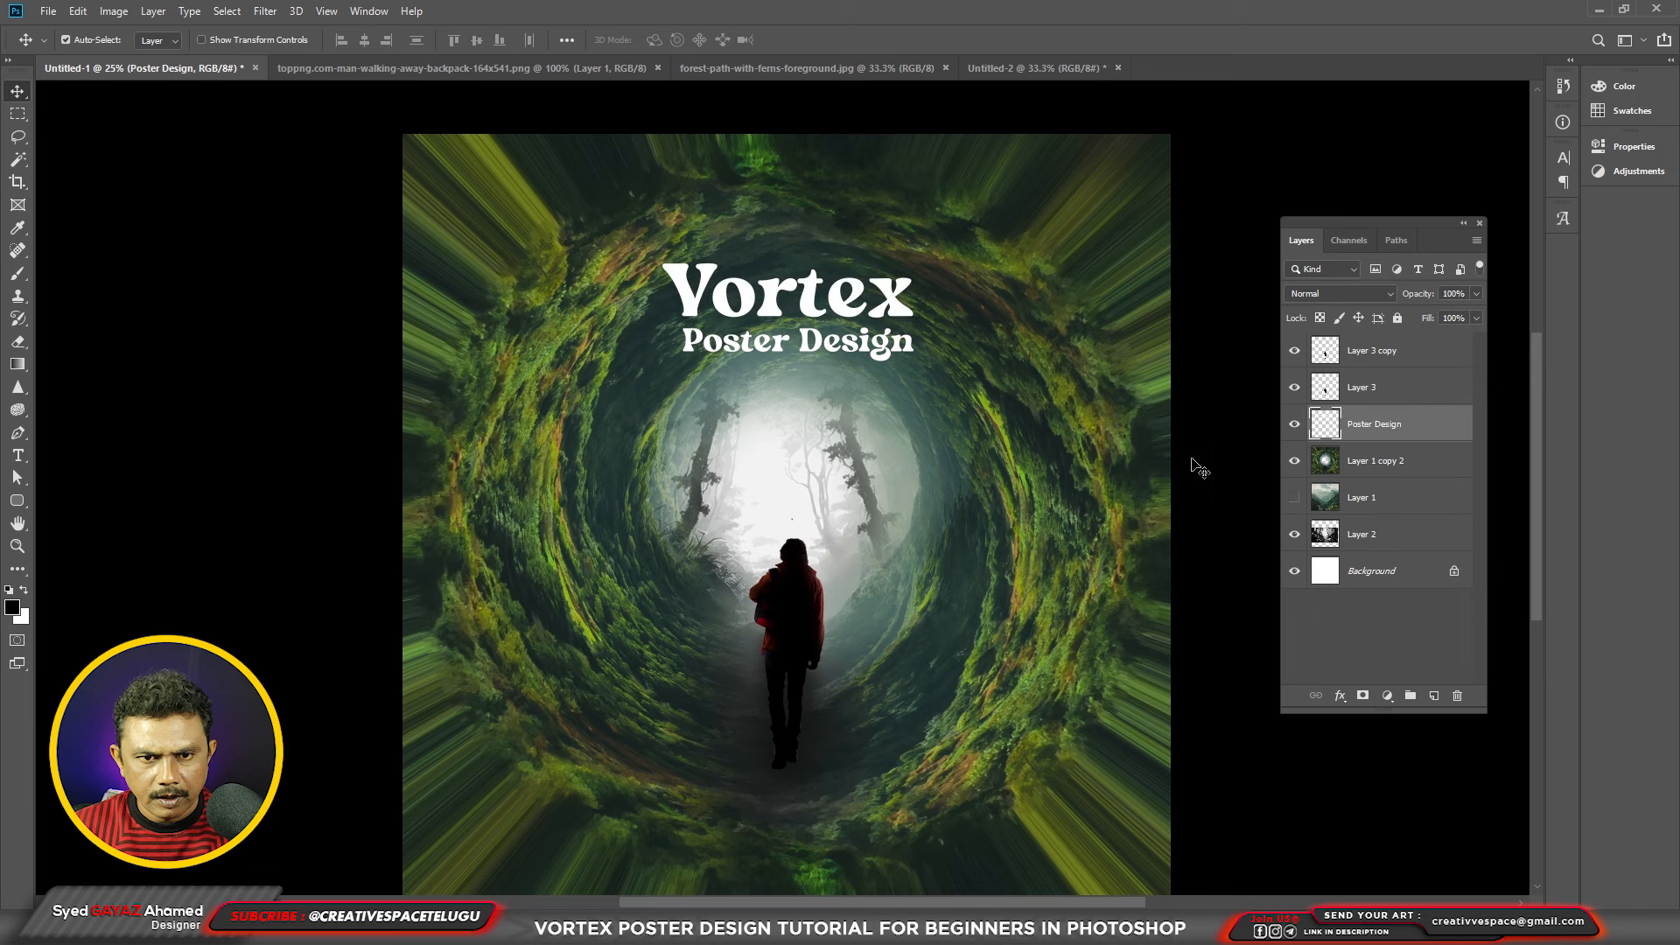
pyautogui.hotkey('ctrl', 'j')
# Step: Apply a Radial Blur to the title copy with amount 74, Zoom method, Best quality and the blur centre shifted slightly upwards
pyautogui.click(265, 10)
pyautogui.moveTo(368, 209)
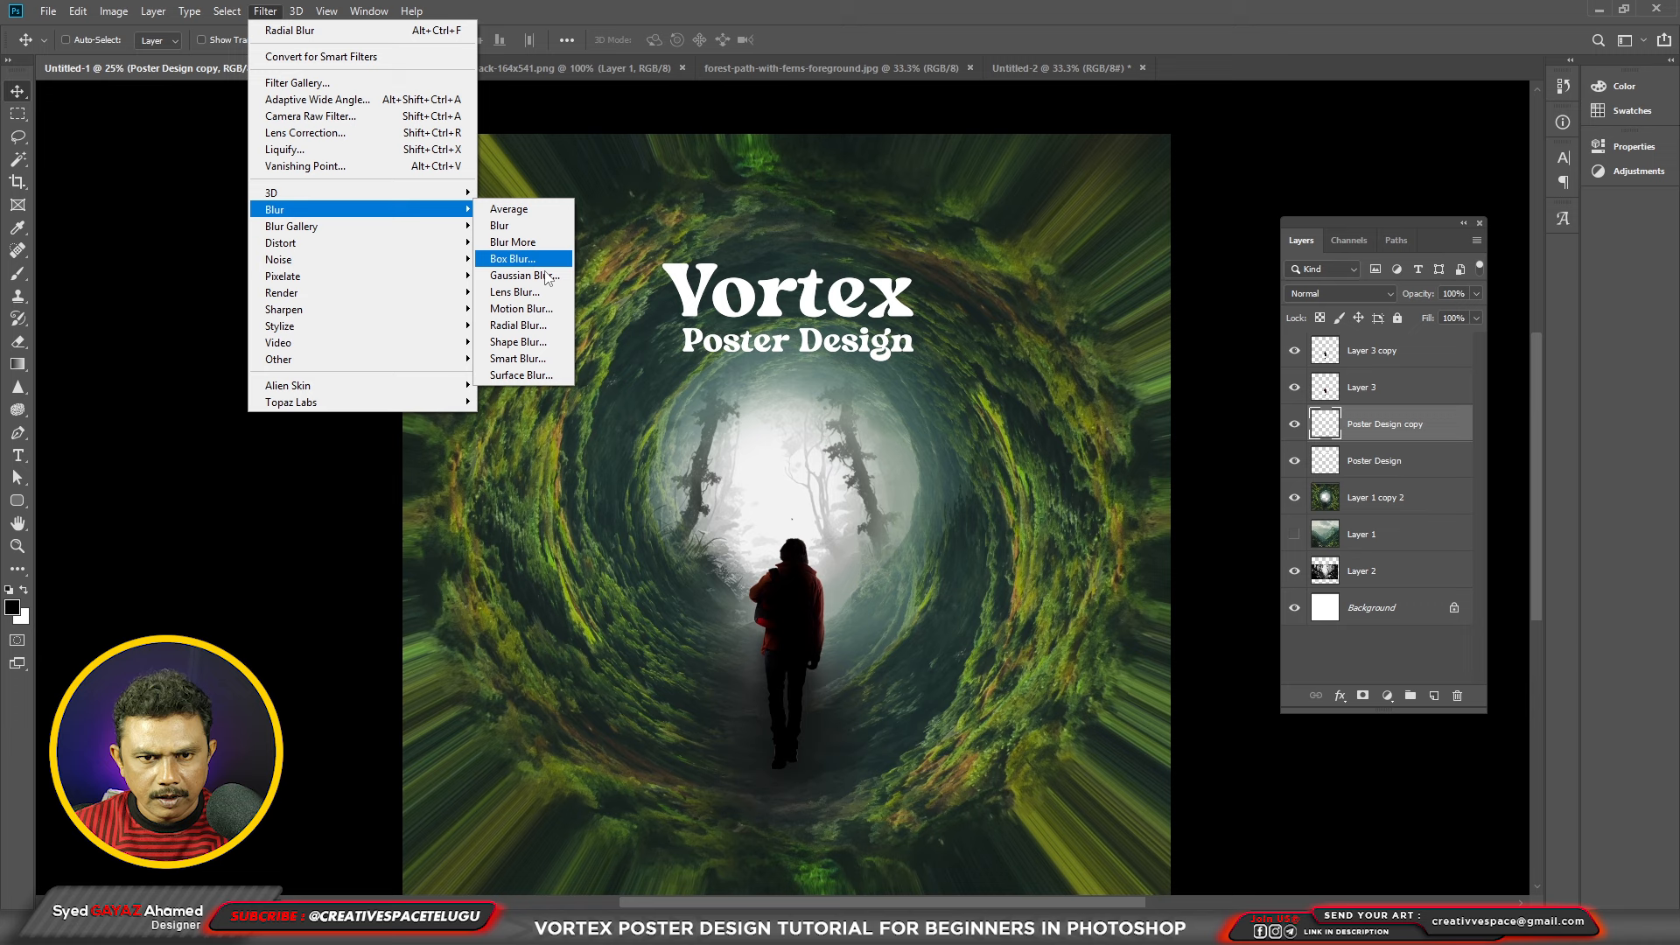
pyautogui.click(517, 325)
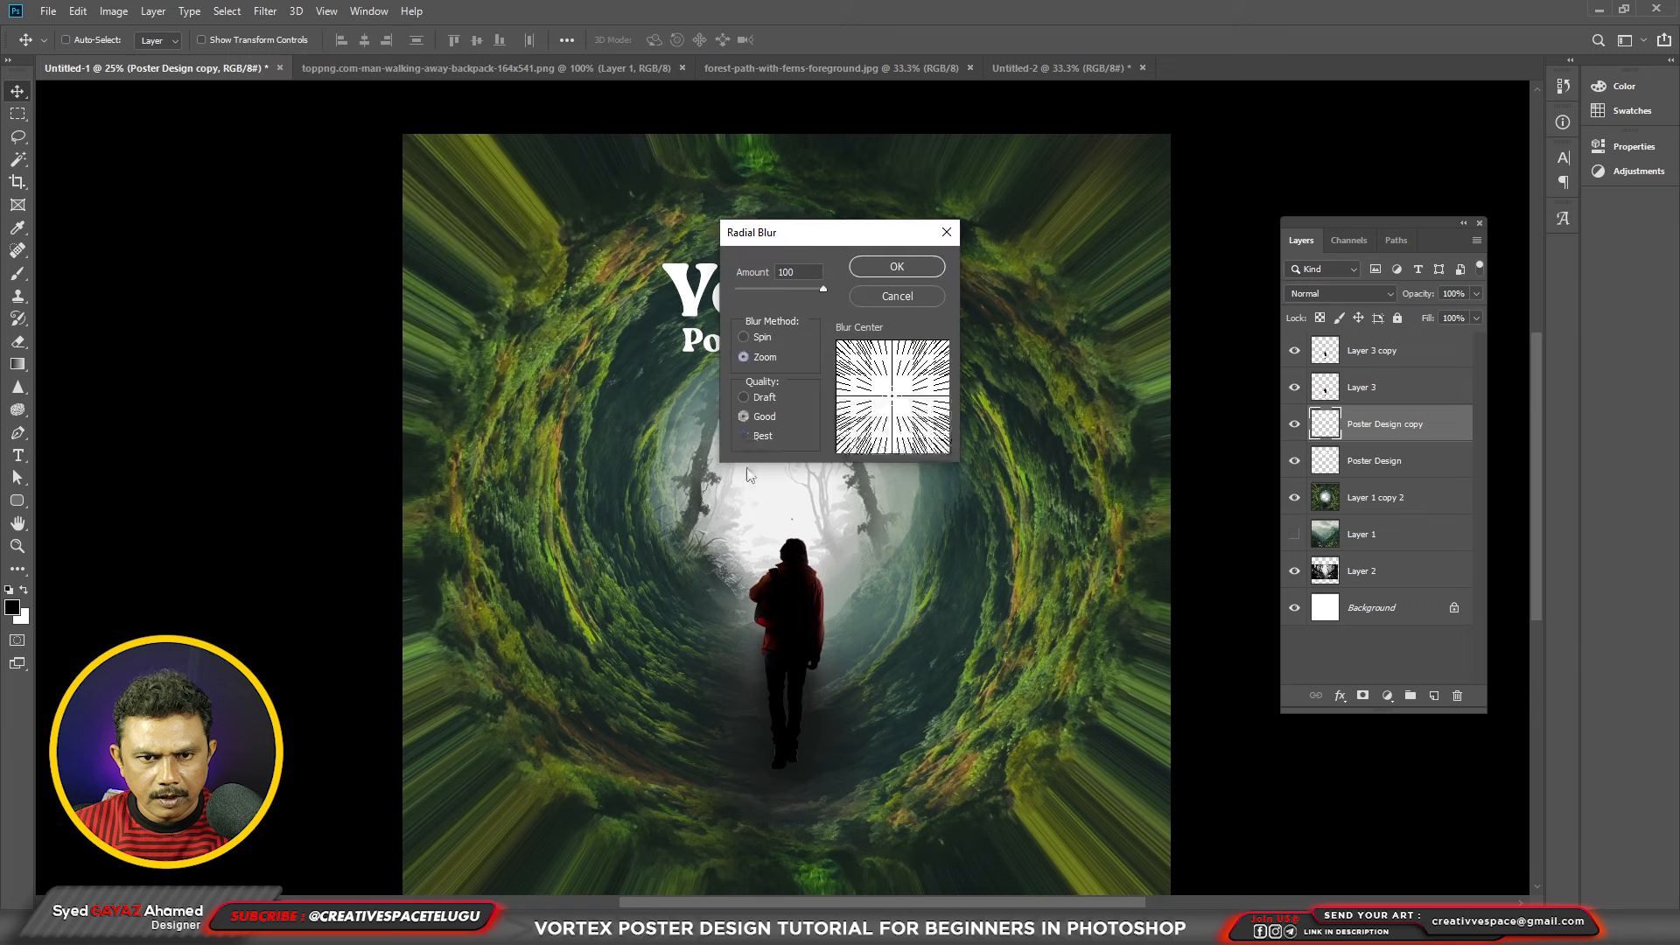
pyautogui.moveTo(821, 288); pyautogui.dragTo(799, 296)
pyautogui.click(753, 438)
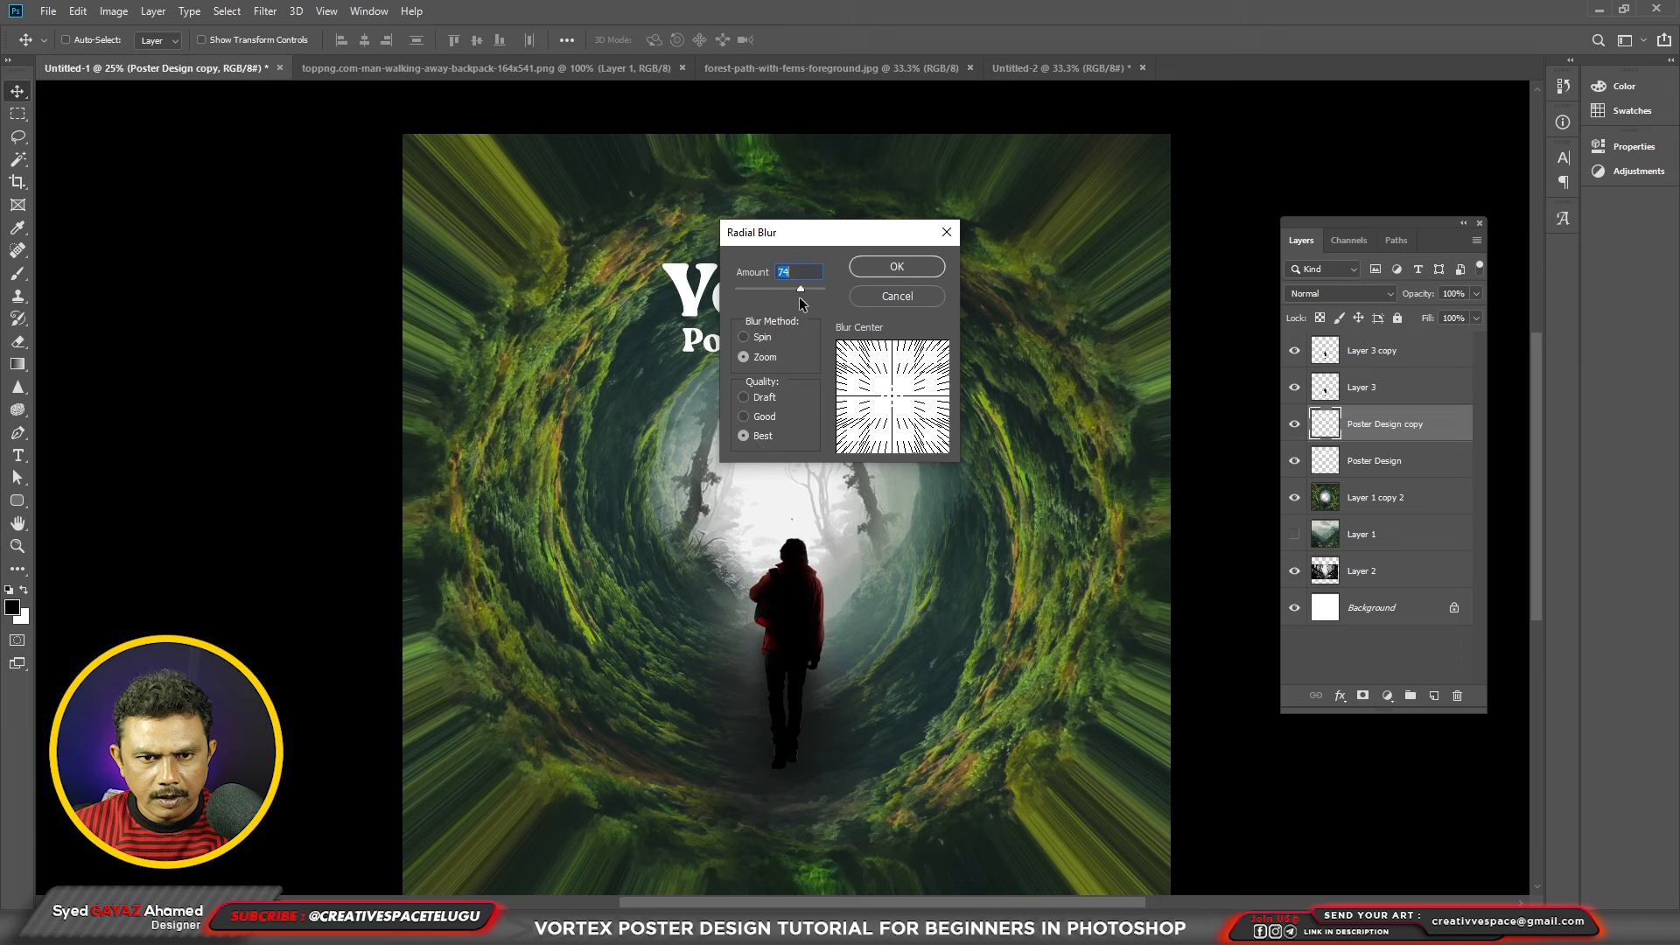
pyautogui.moveTo(893, 388); pyautogui.dragTo(896, 386)
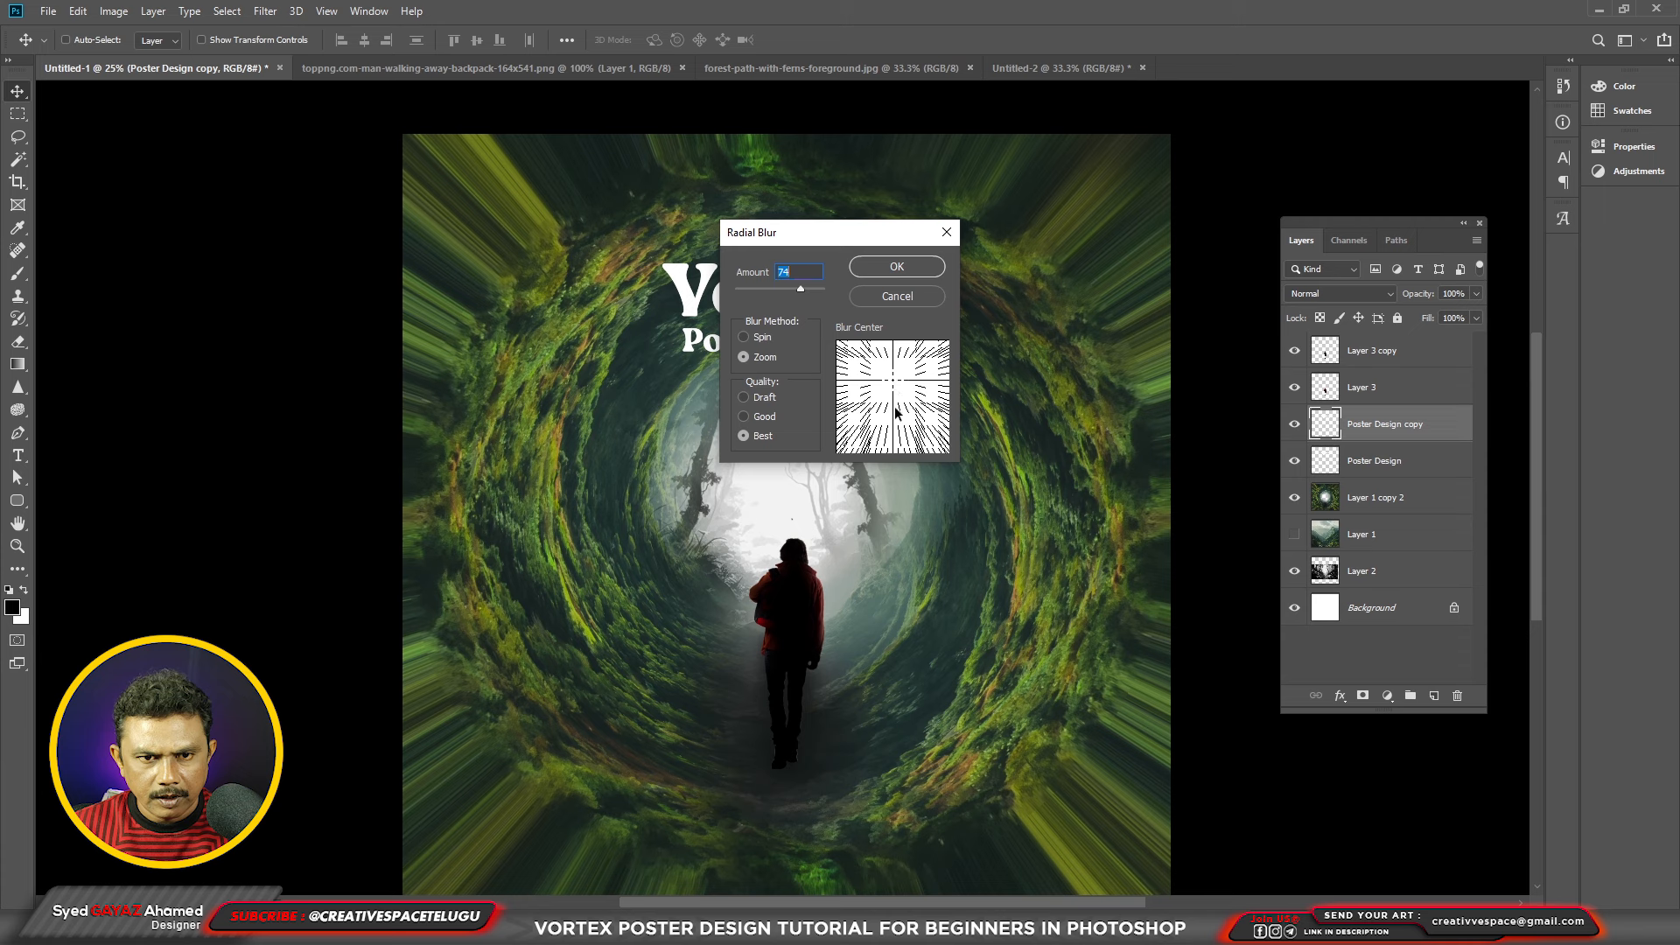
pyautogui.click(895, 269)
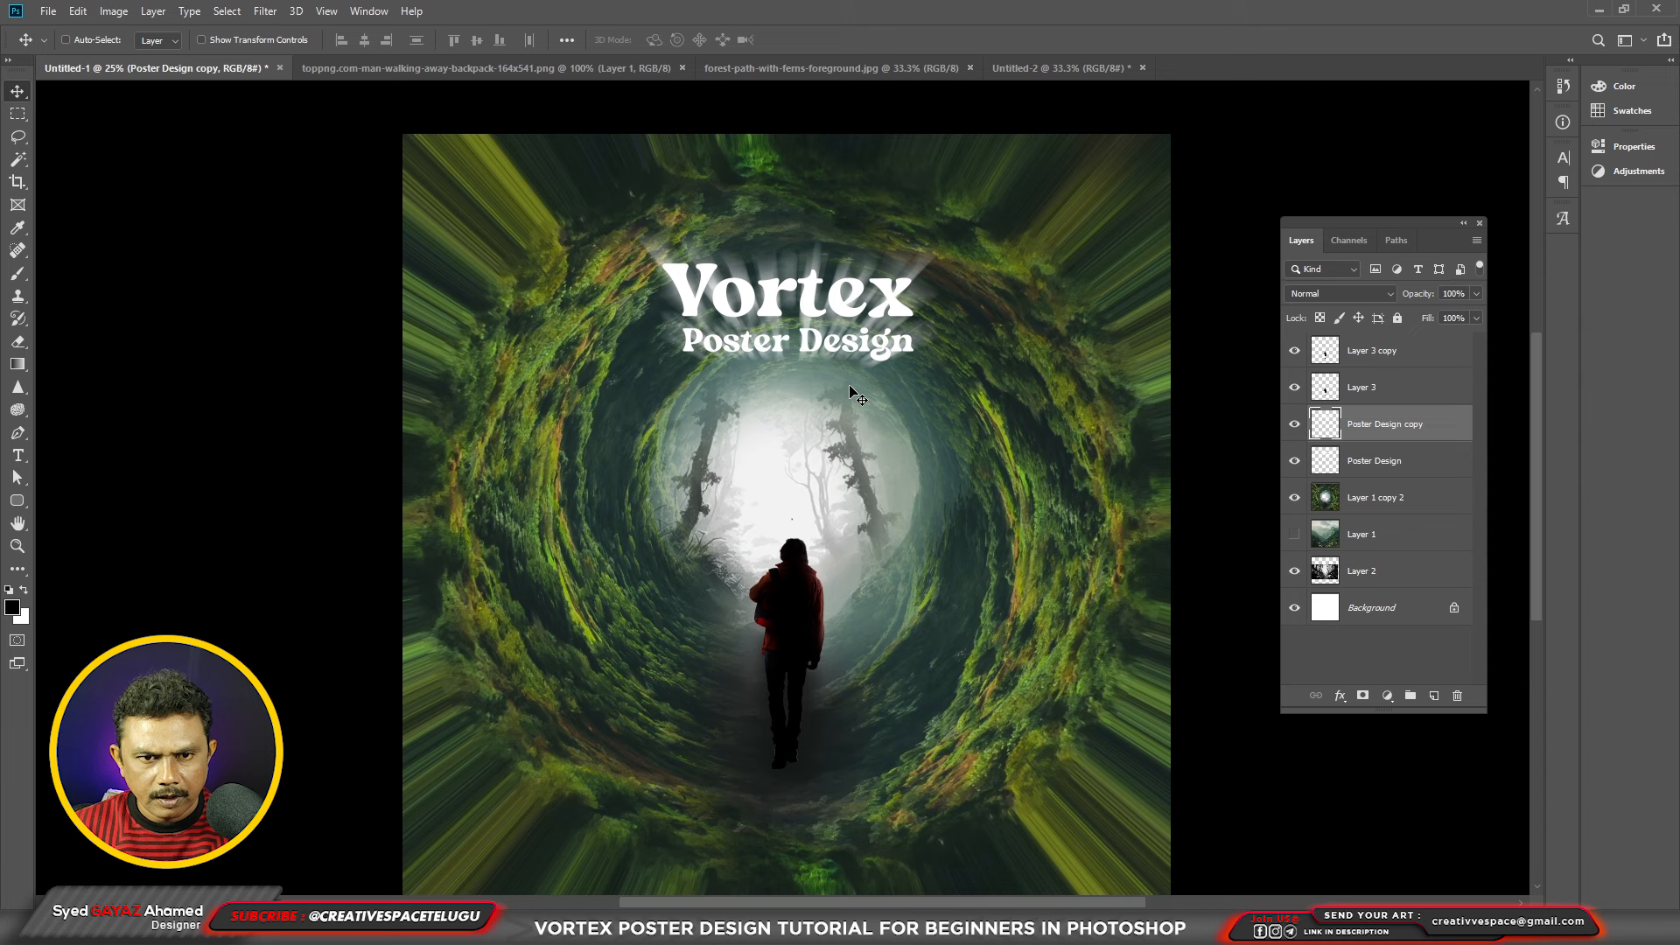
# Step: Widen the blurred title copy behind the sharp title and set its opacity to 62%
pyautogui.hotkey('ctrl', 't')
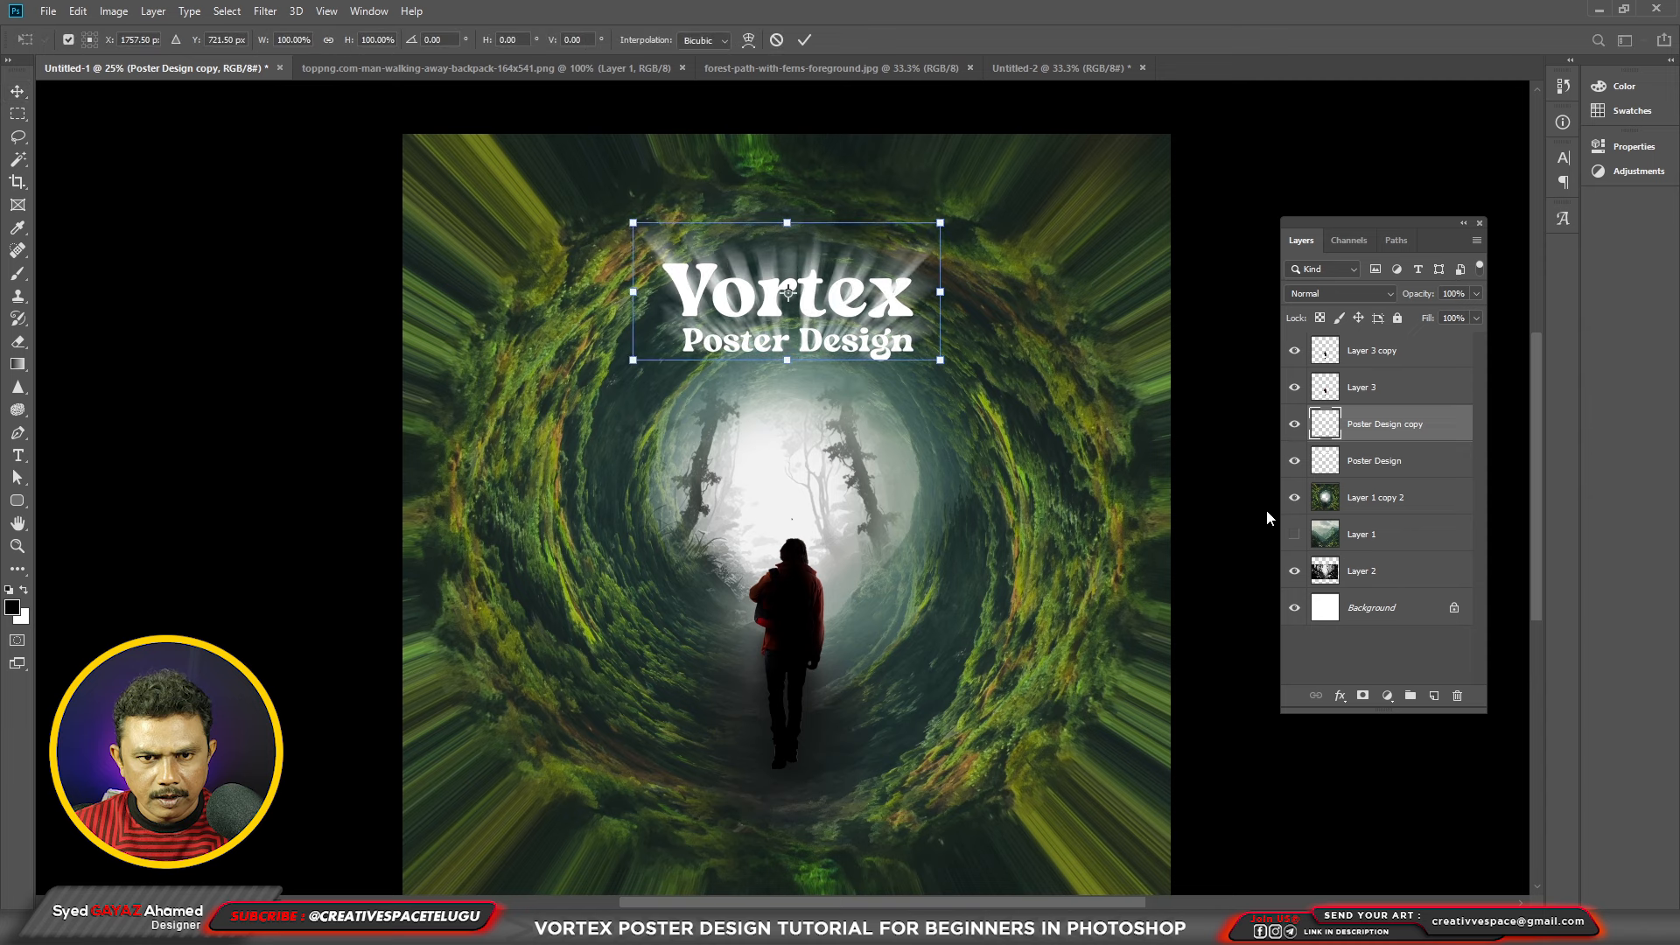
pyautogui.moveTo(941, 222); pyautogui.dragTo(1013, 222)
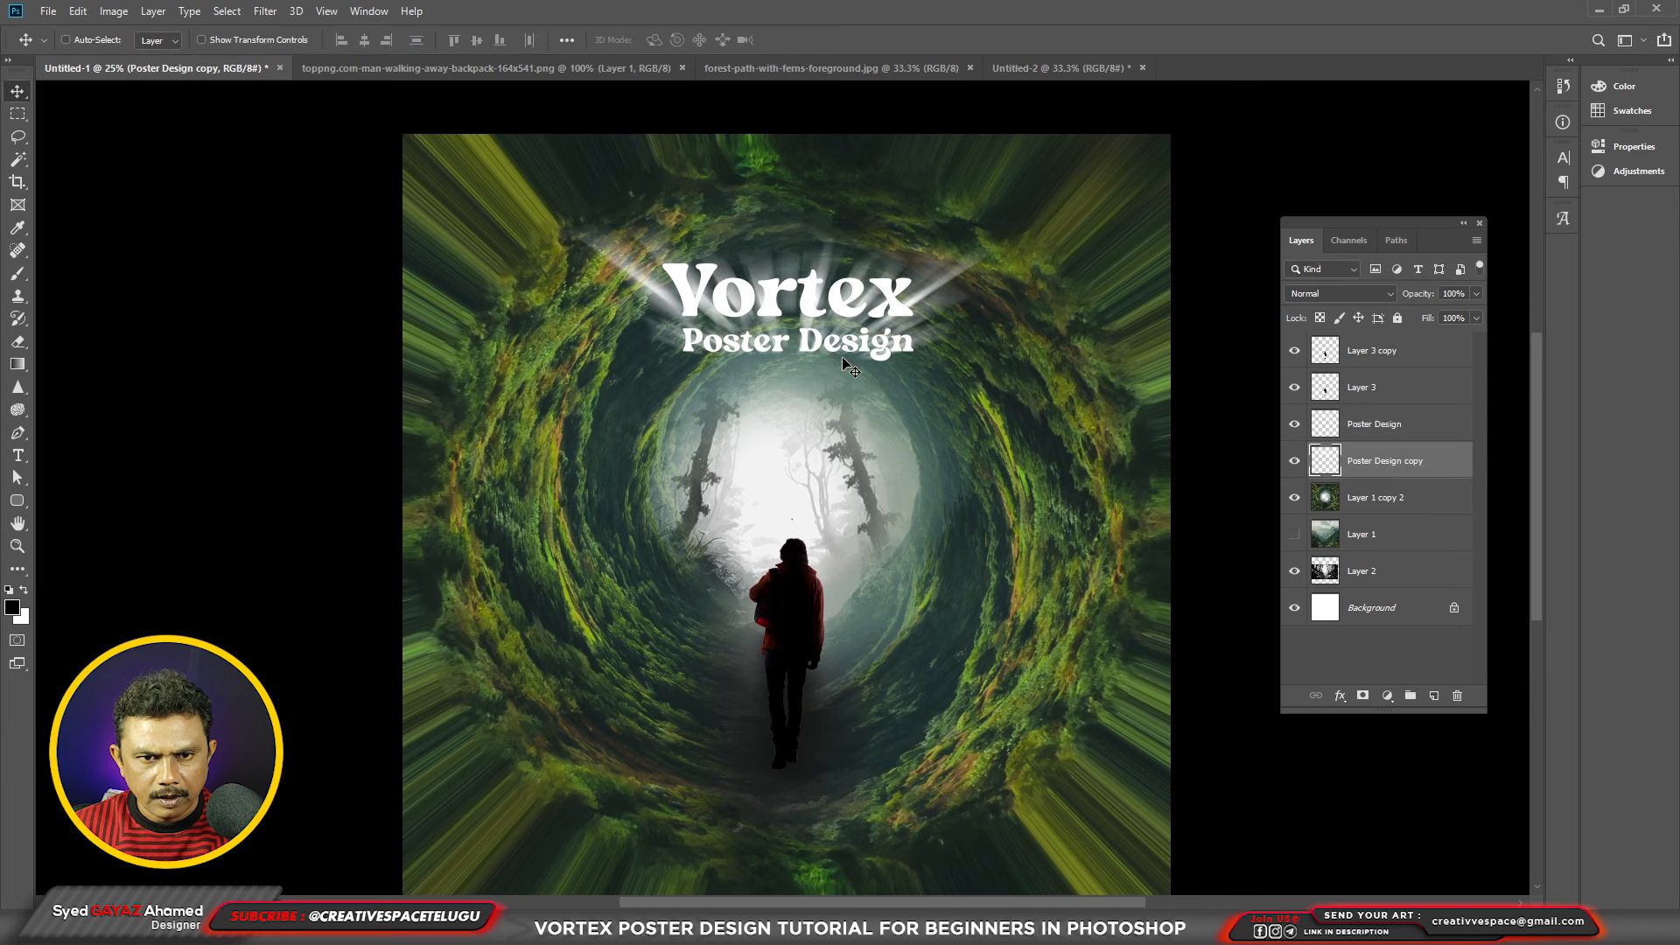
pyautogui.click(1475, 295)
pyautogui.moveTo(1445, 316); pyautogui.dragTo(1444, 316)
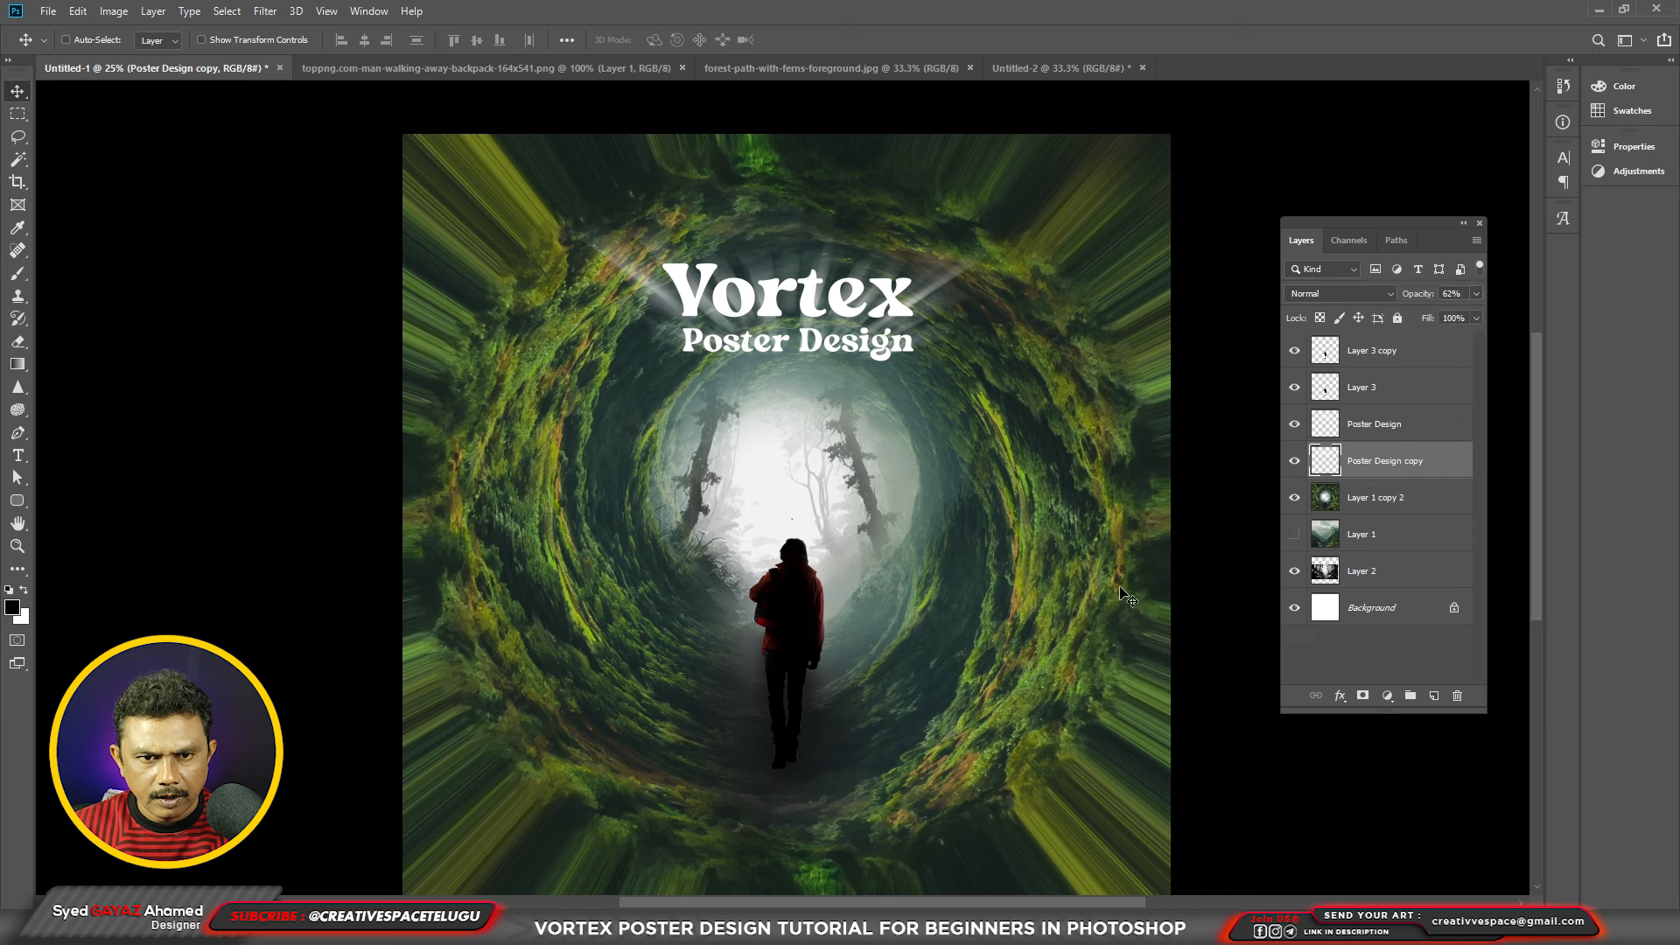
# Step: Stamp all visible layers into a new merged layer on top and hide every layer beneath it
pyautogui.hotkey('alt', '.')
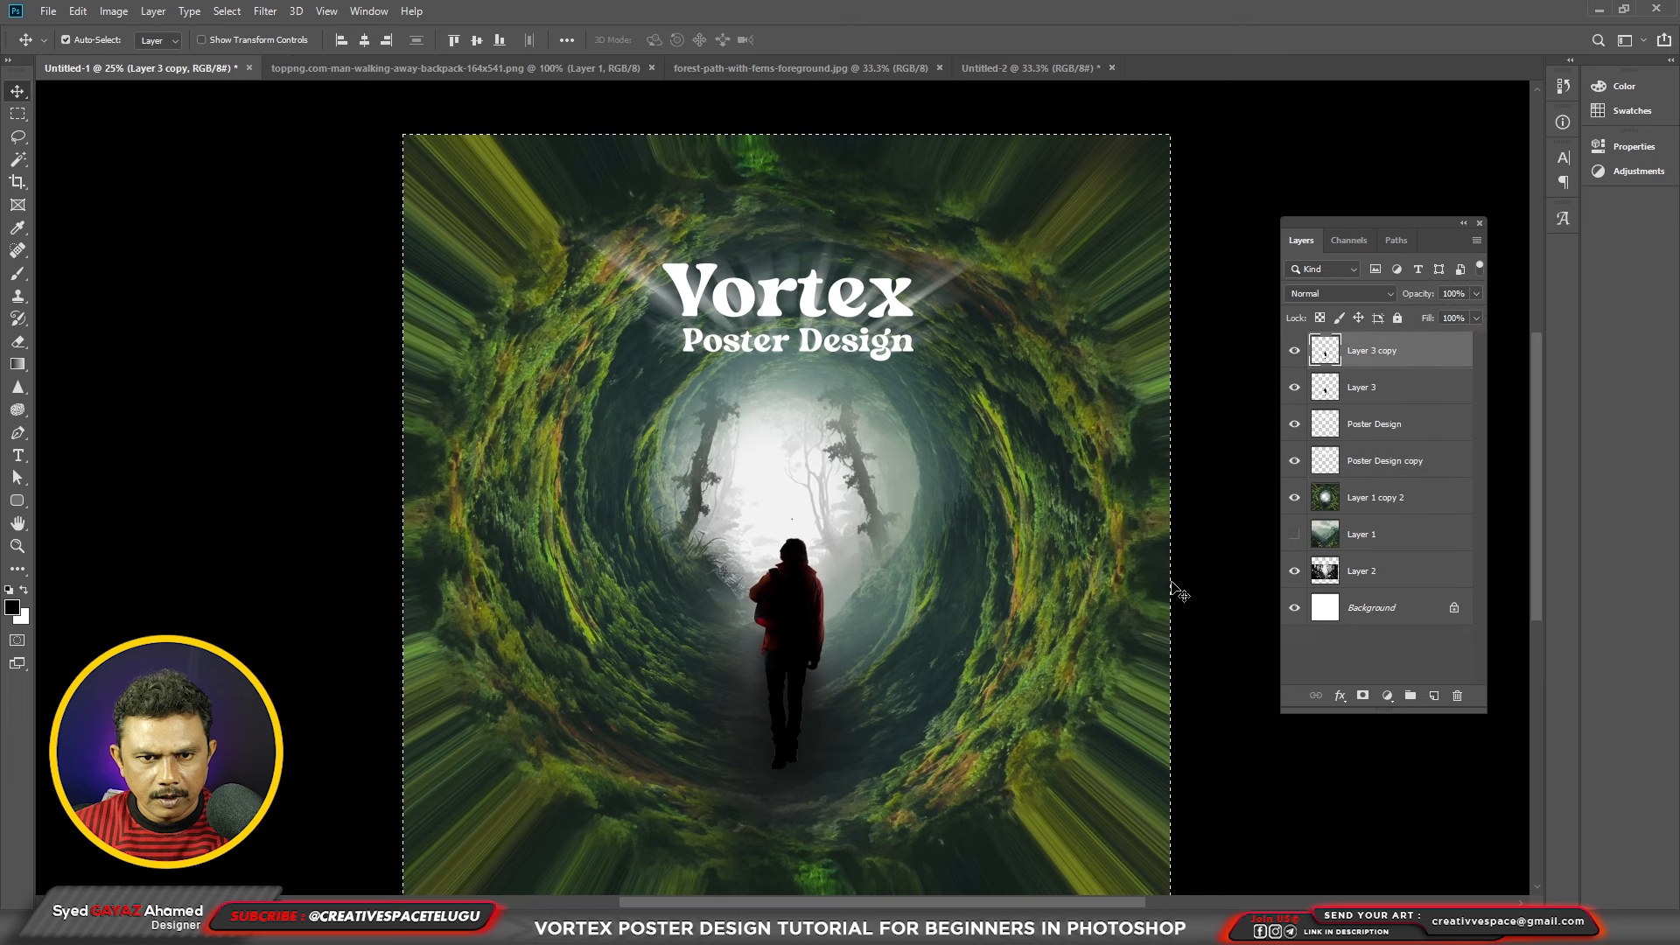
pyautogui.hotkey('ctrl', 'alt', 'shift', 'e')
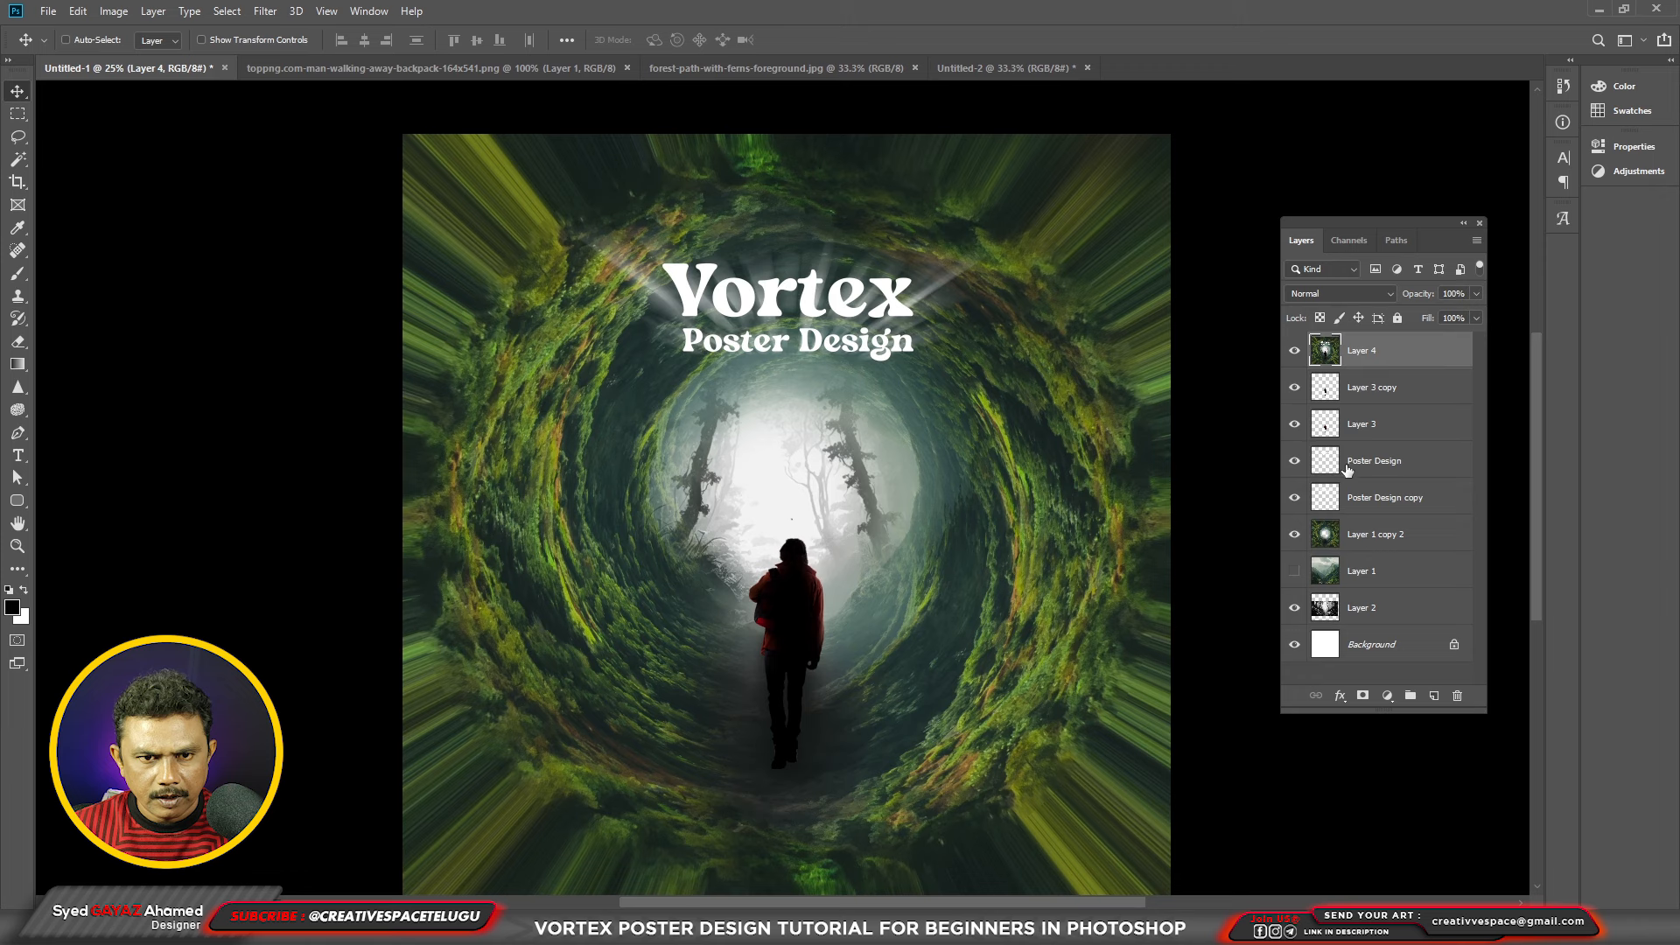
pyautogui.moveTo(1294, 646); pyautogui.dragTo(1292, 422)
# Step: Colour grade the merged layer with the Camera Raw Filter: temperature -10, tint +12, exposure +0.40 and slightly raised vibrance
pyautogui.click(266, 12)
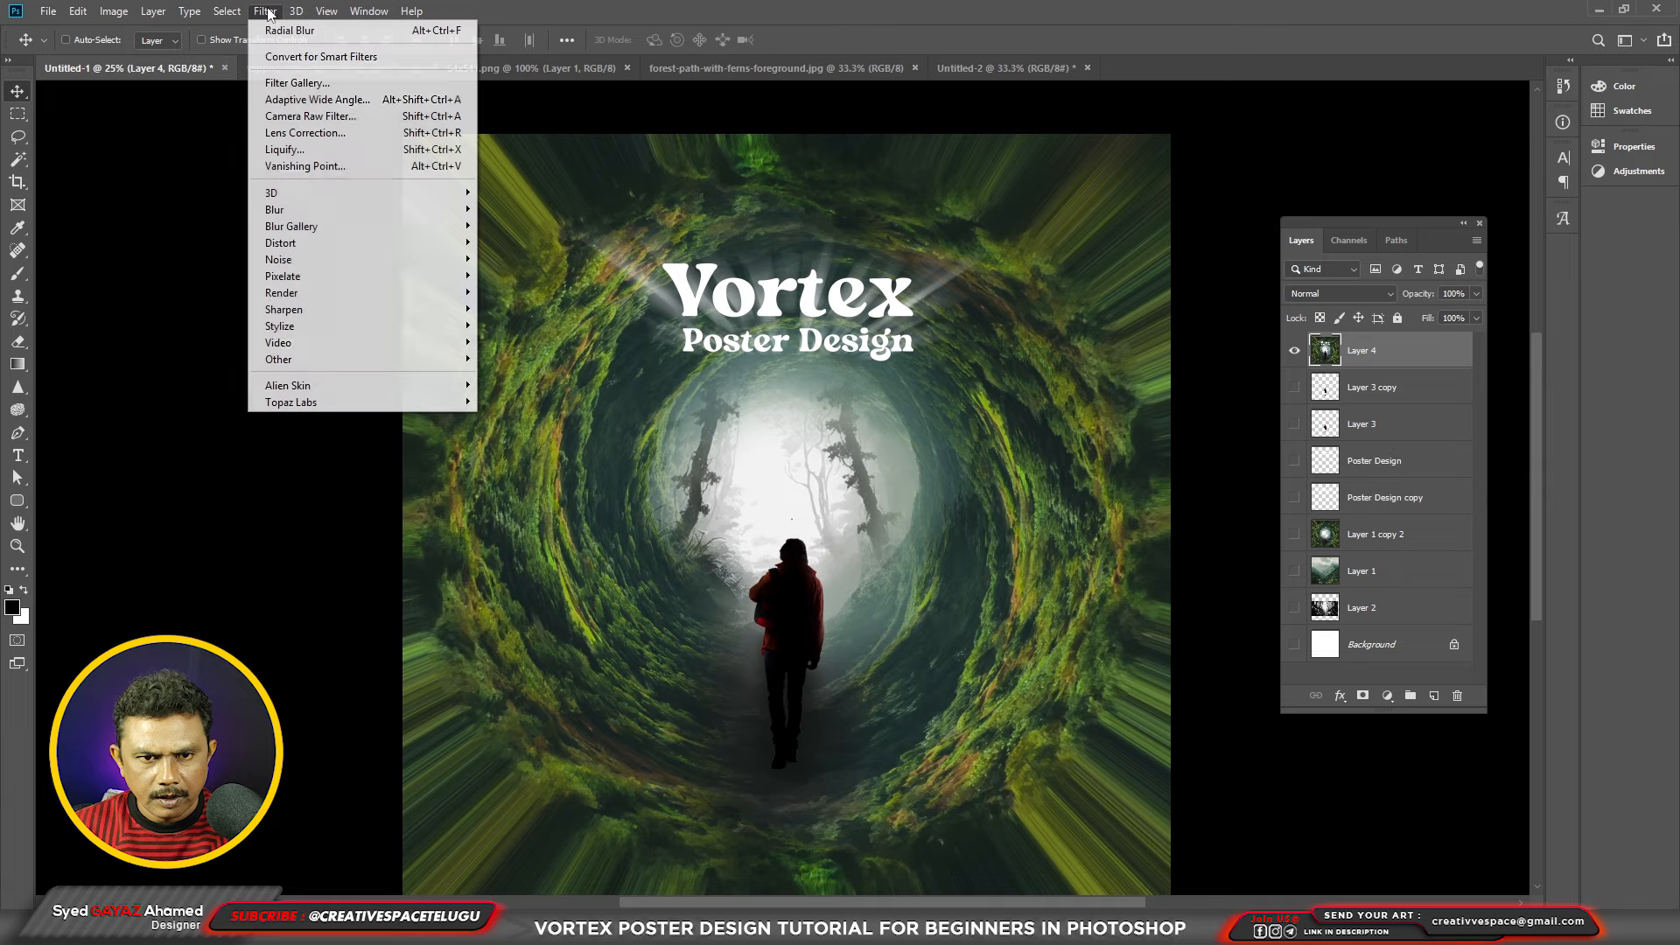
pyautogui.click(297, 115)
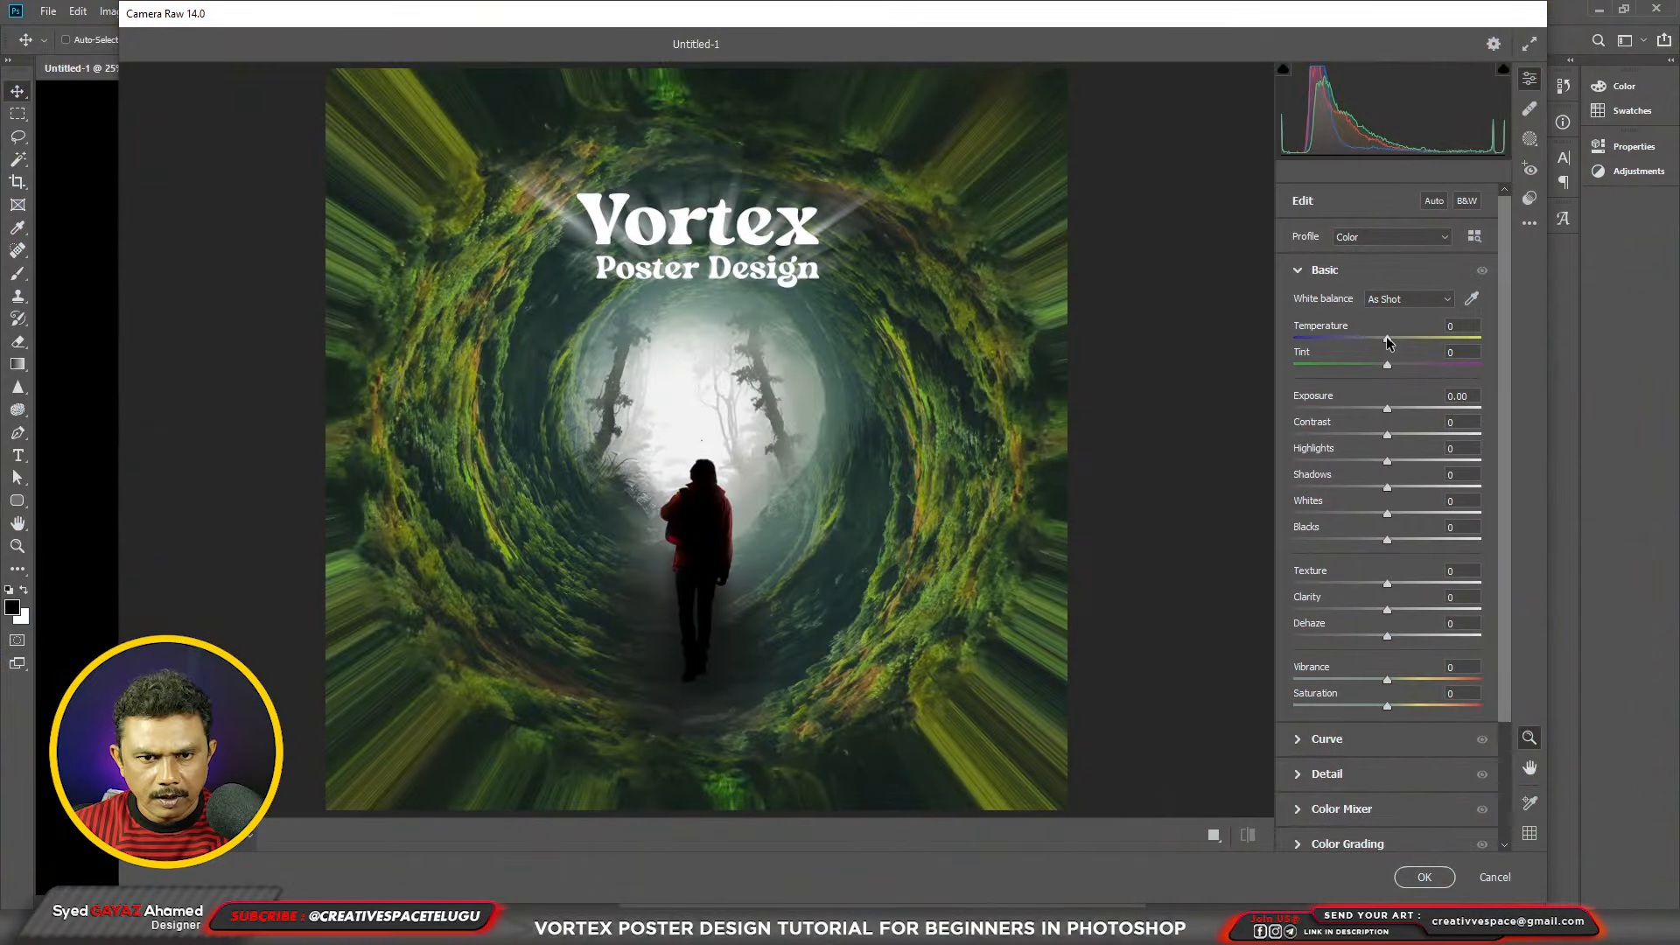
pyautogui.click(1389, 341)
pyautogui.moveTo(1385, 345); pyautogui.dragTo(1379, 350)
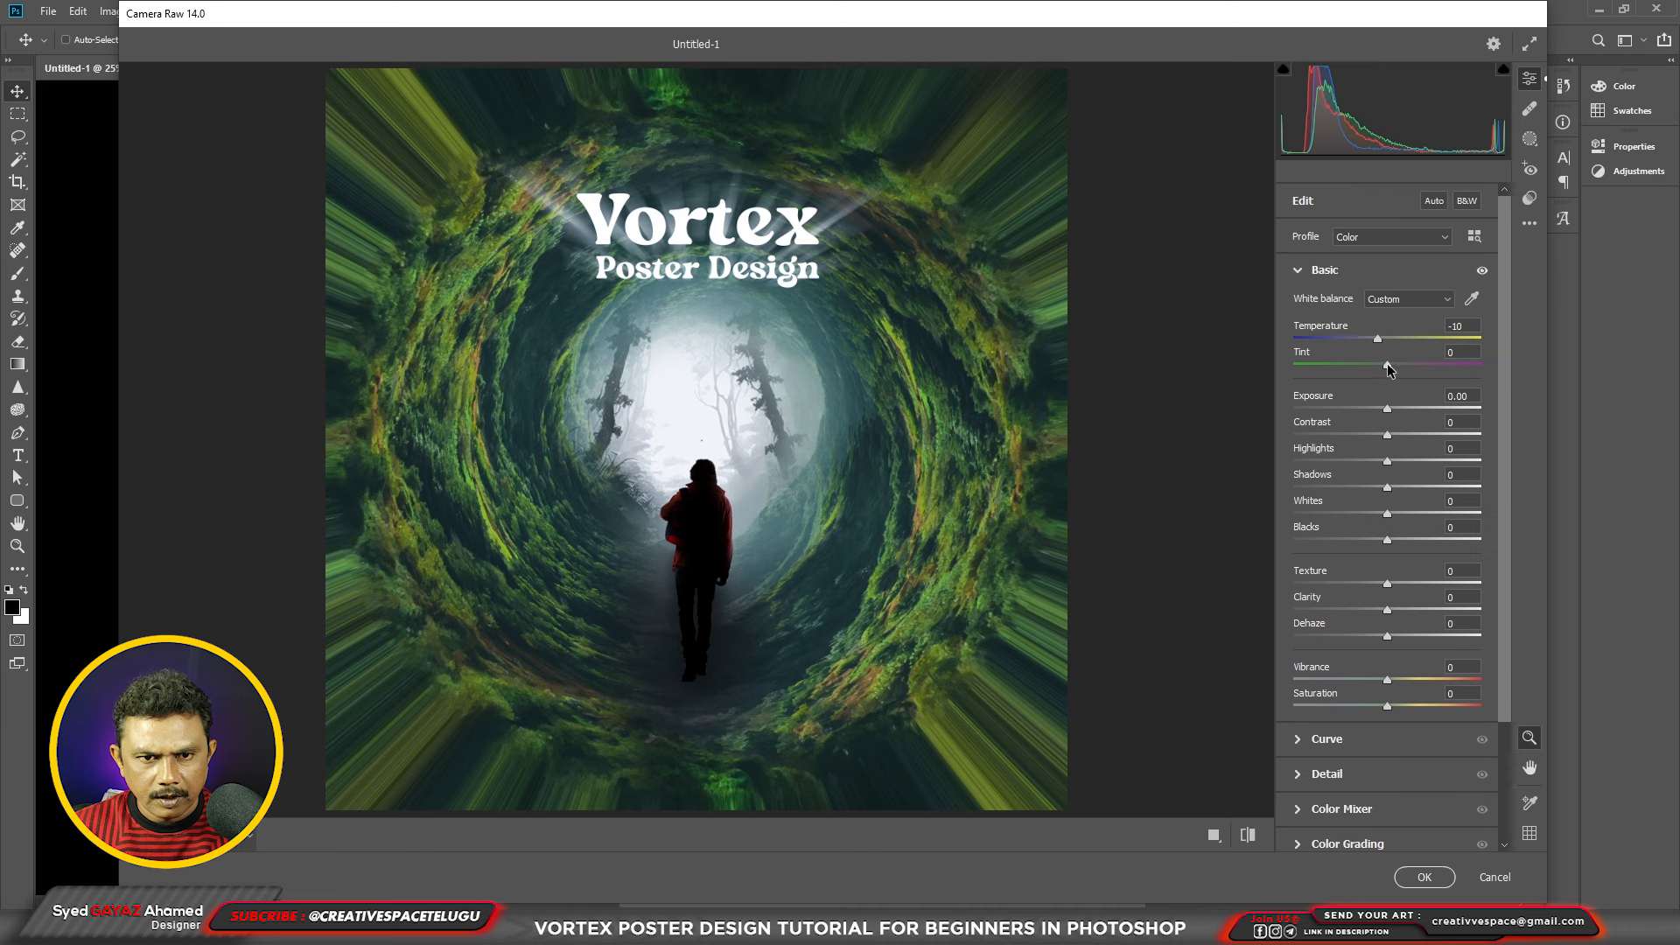
pyautogui.moveTo(1388, 364); pyautogui.dragTo(1398, 365)
pyautogui.moveTo(1393, 408); pyautogui.dragTo(1396, 411)
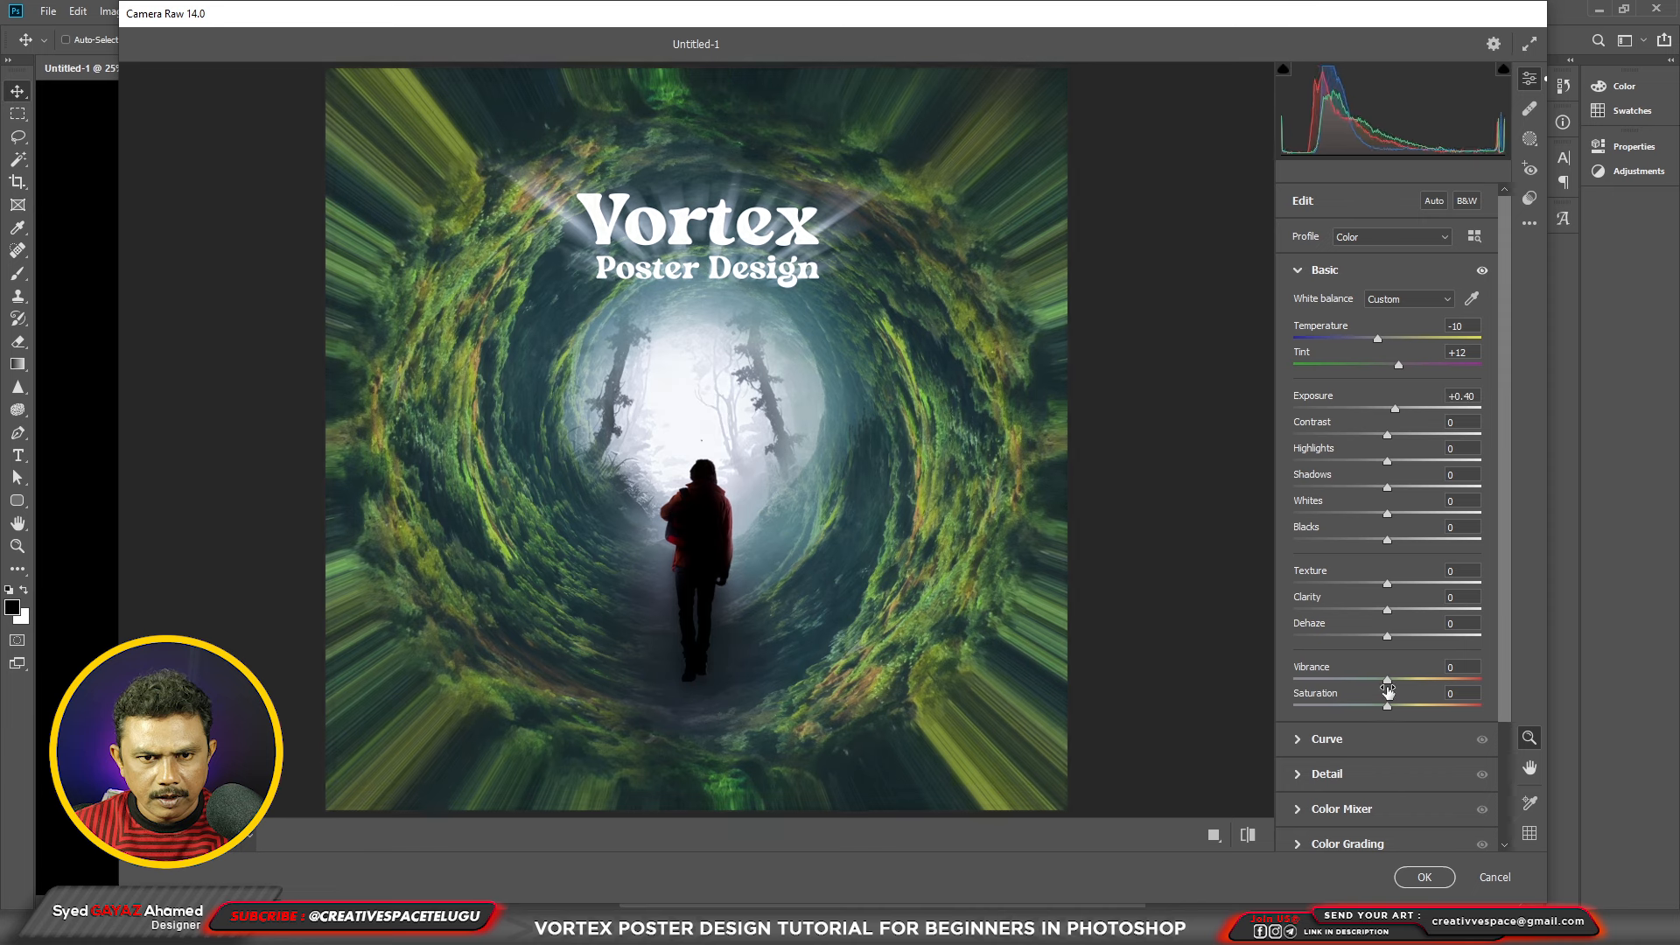
pyautogui.moveTo(1388, 689)
pyautogui.mouseDown()
pyautogui.moveTo(1414, 680)
pyautogui.moveTo(1370, 684)
pyautogui.moveTo(1392, 689)
pyautogui.mouseUp()
pyautogui.click(1424, 877)
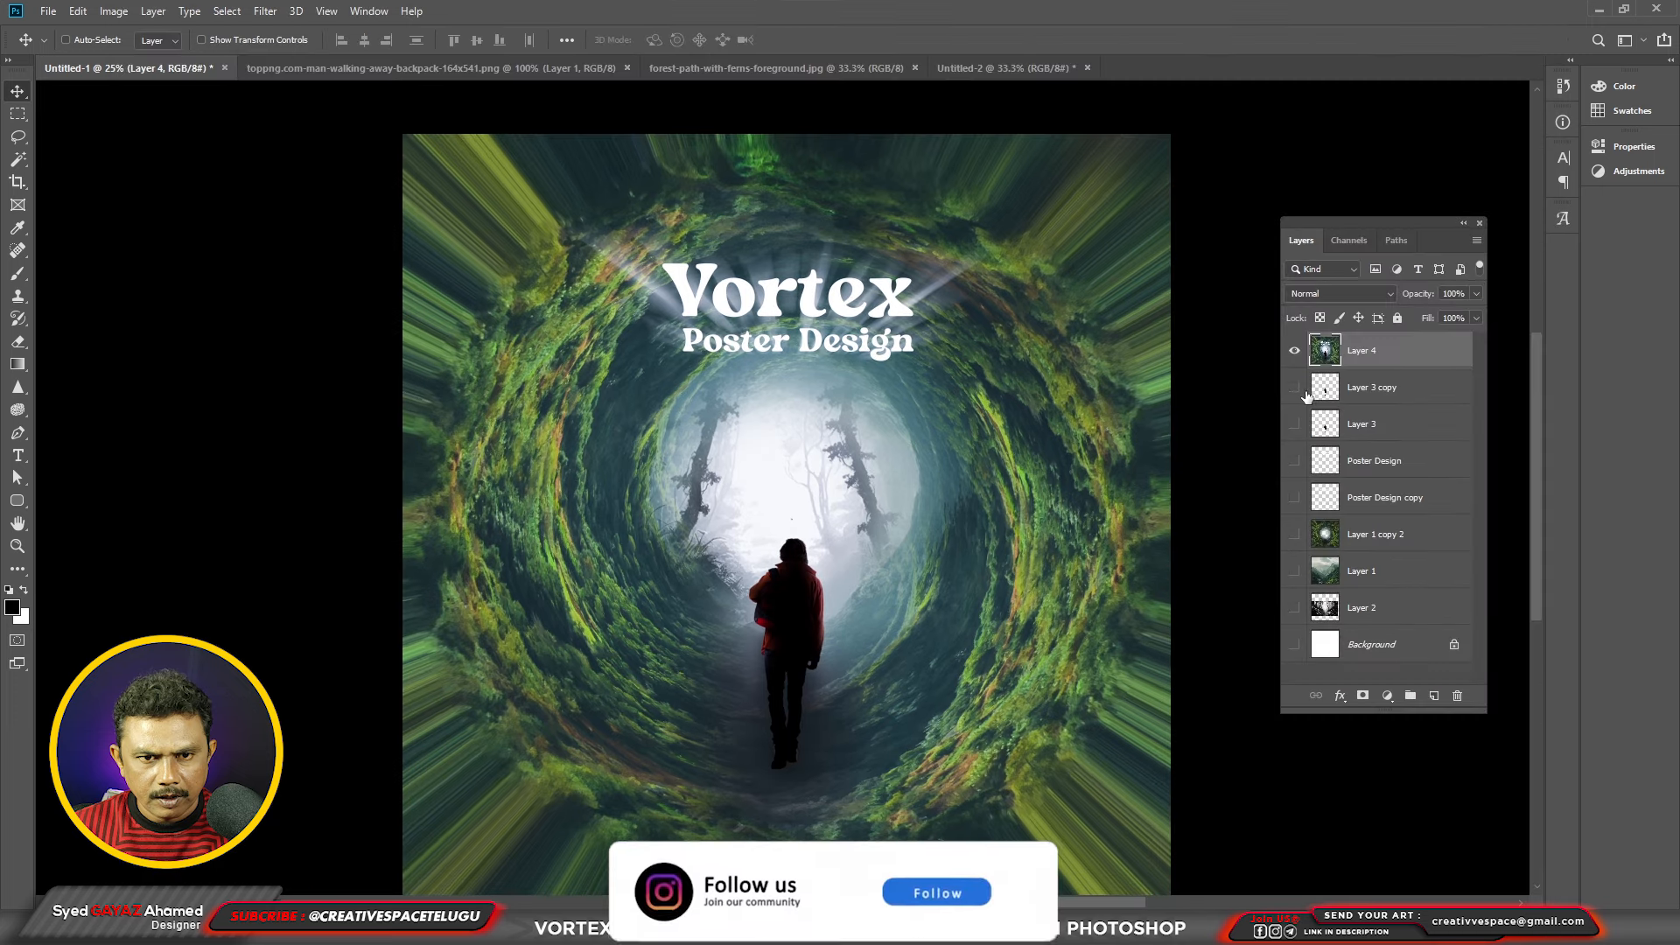
# Step: Show all the layers beneath and toggle the graded layer's visibility to compare the artwork before and after grading
pyautogui.moveTo(1294, 387); pyautogui.dragTo(1294, 644)
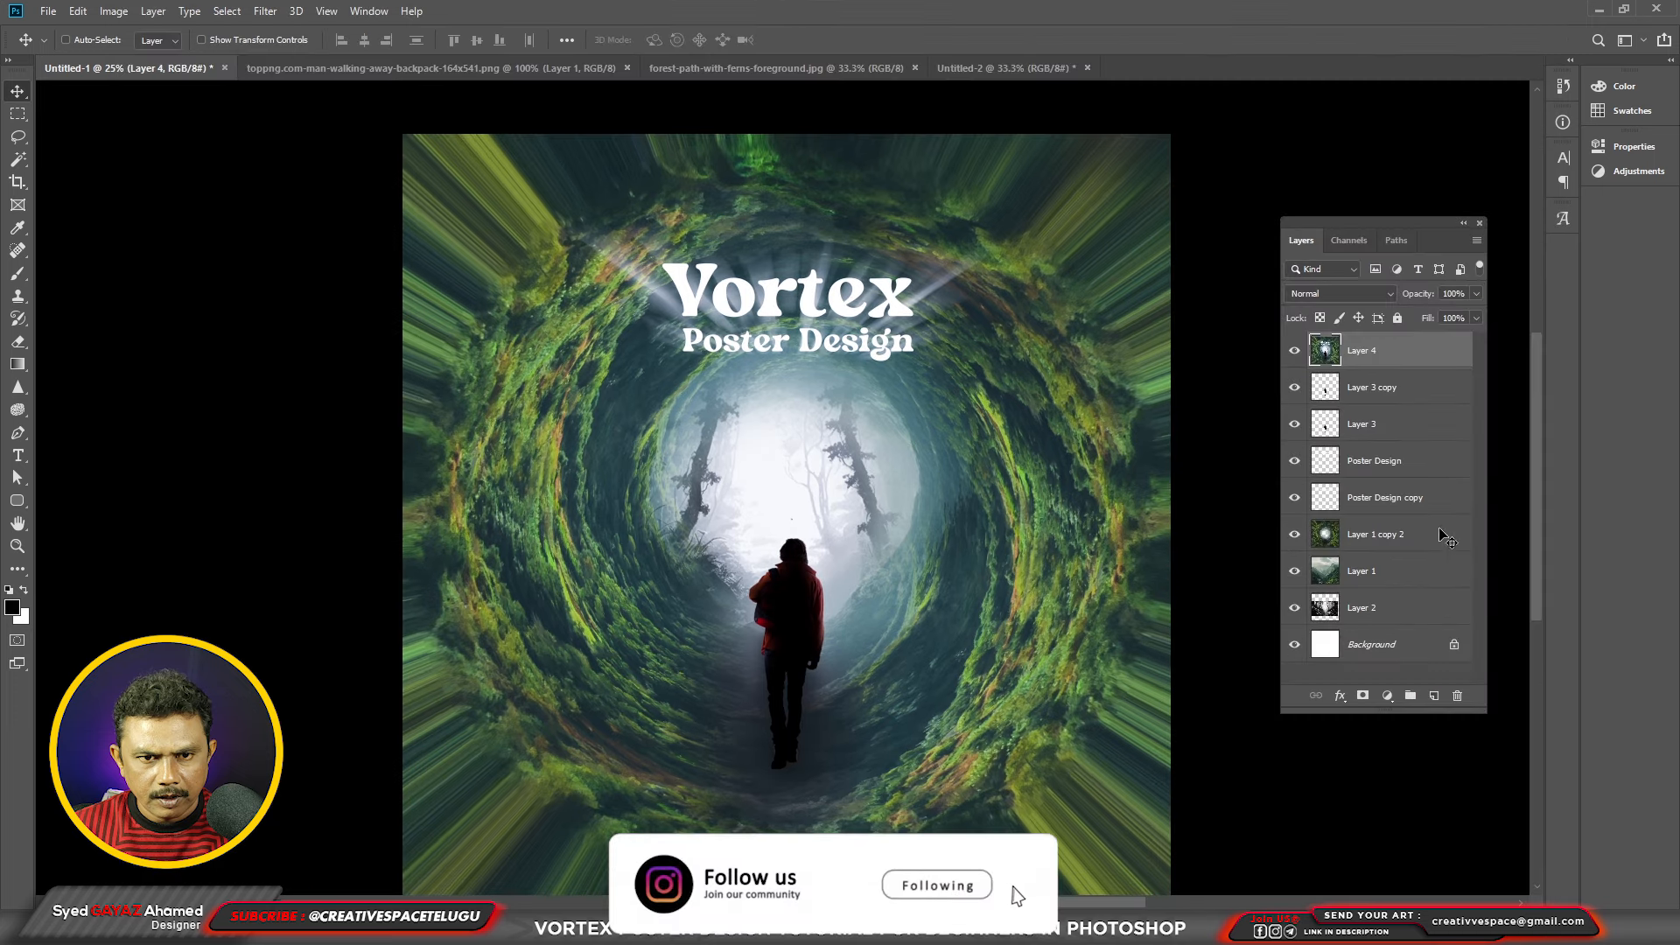
pyautogui.click(1294, 350)
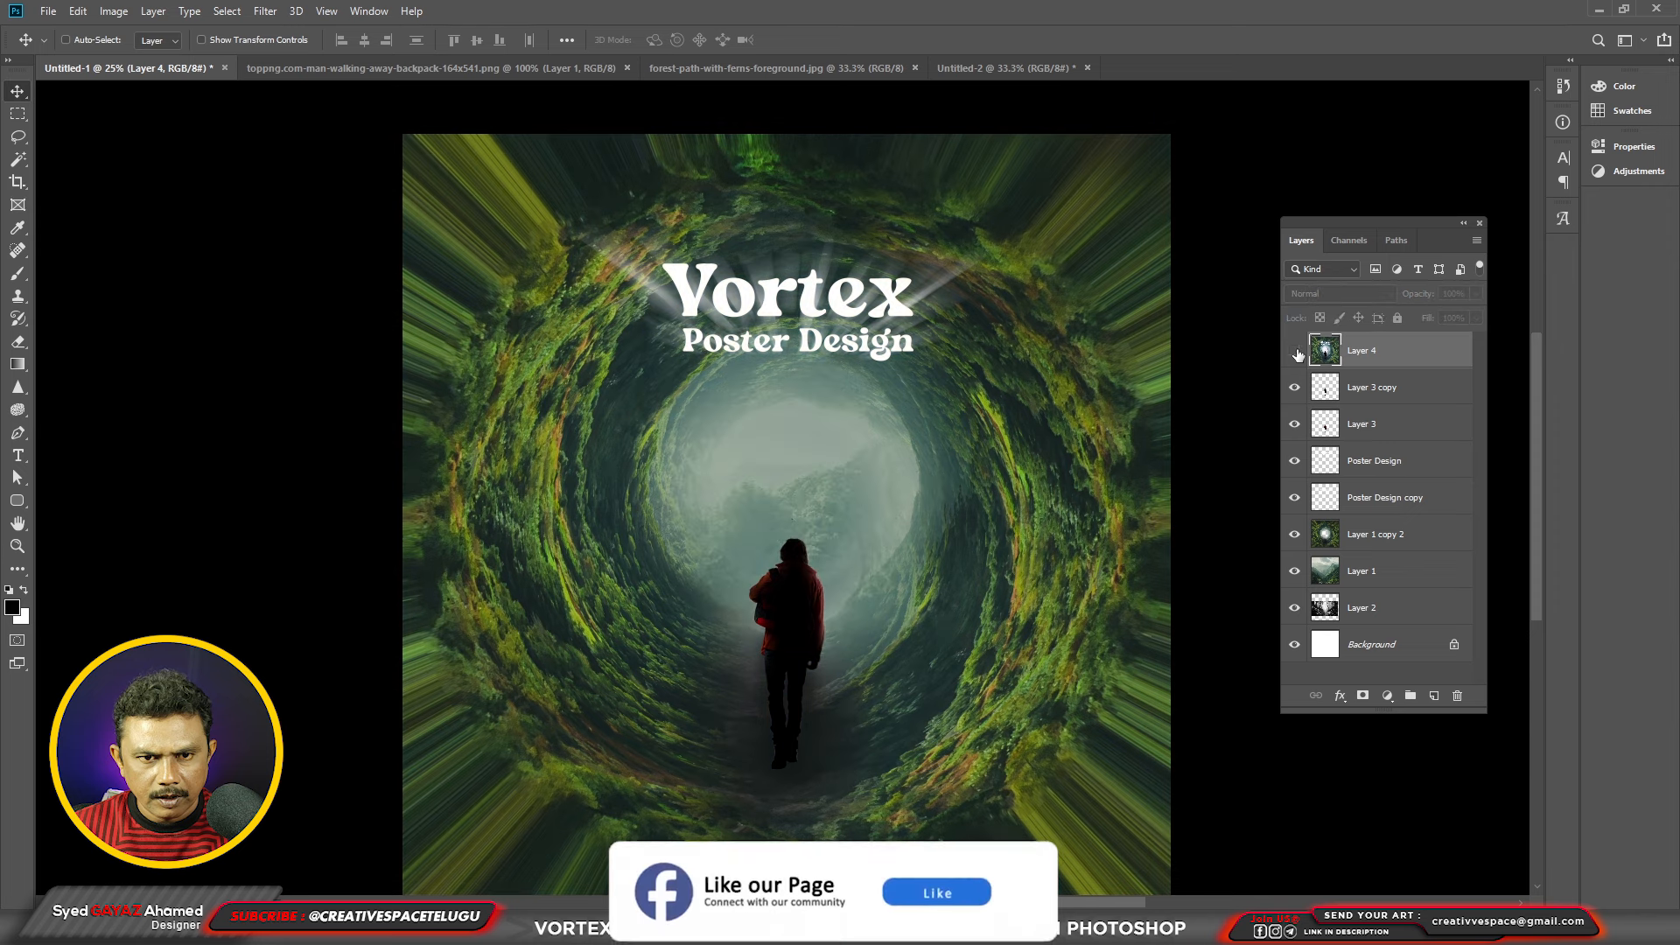
pyautogui.click(1294, 351)
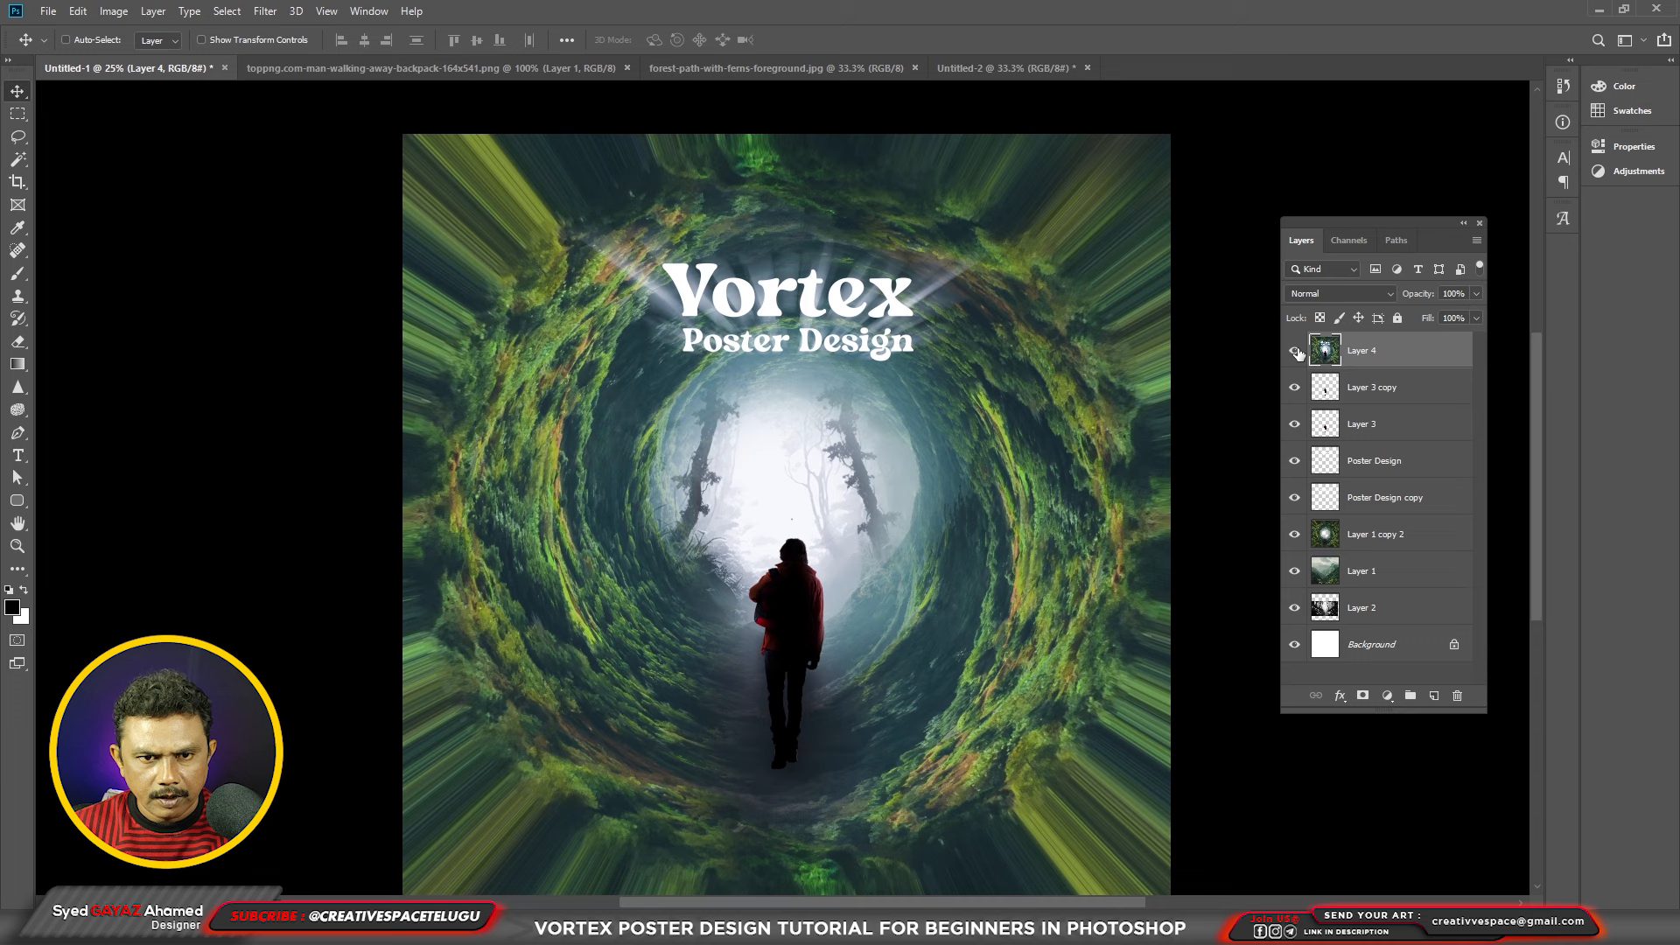
pyautogui.click(1295, 351)
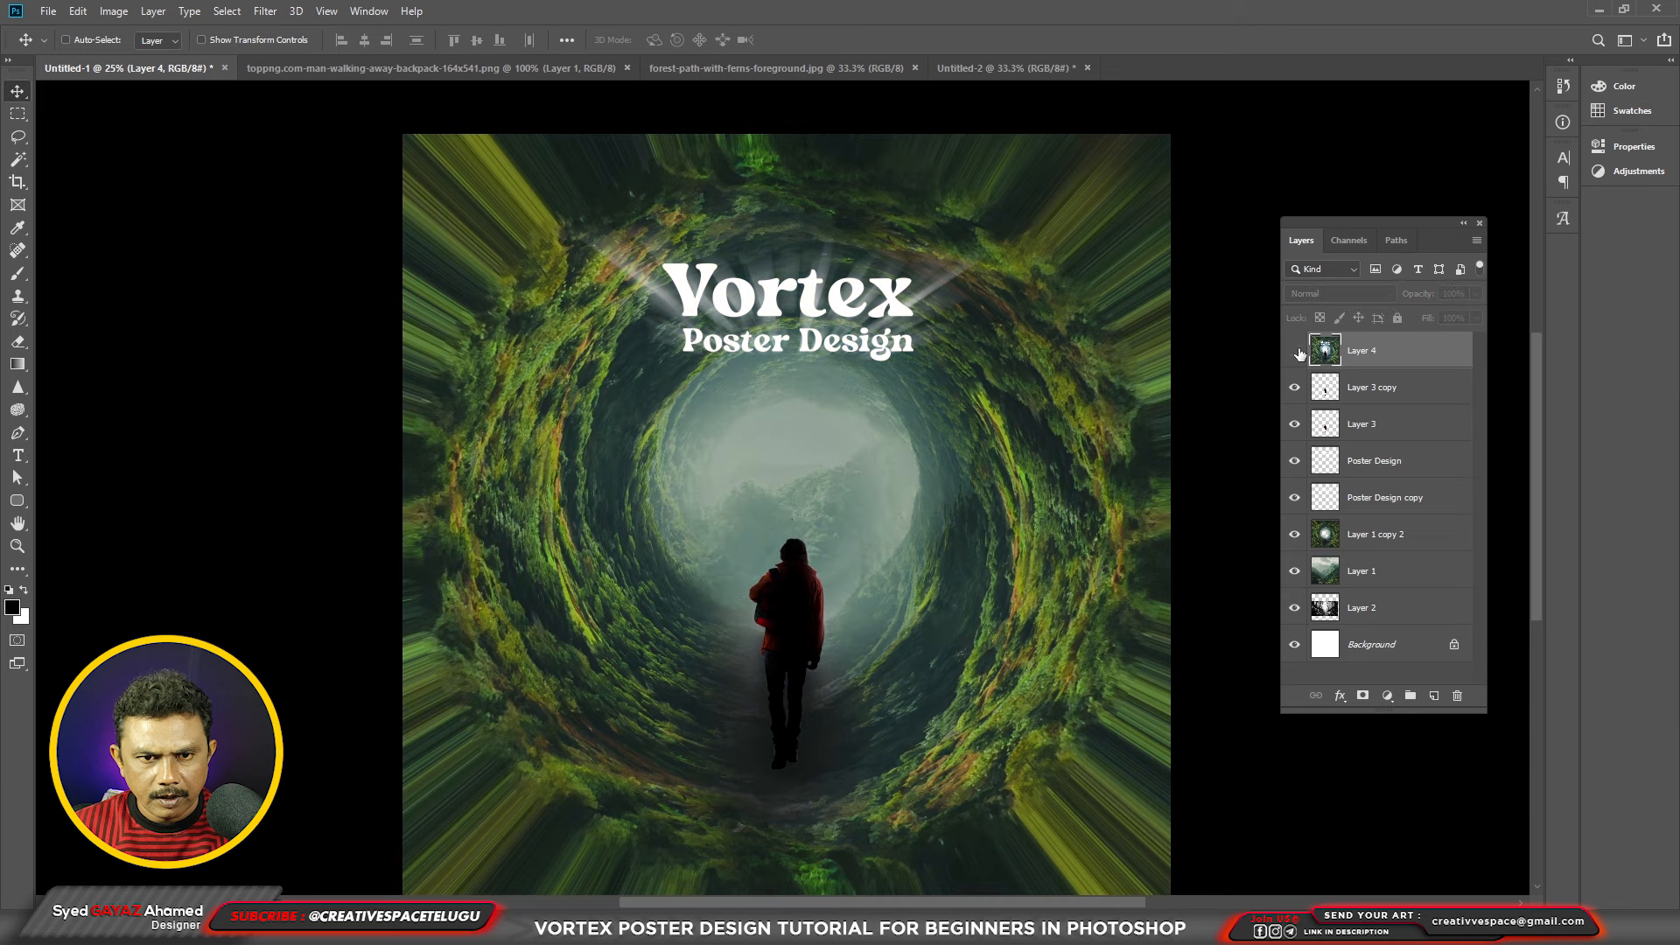
pyautogui.click(1295, 351)
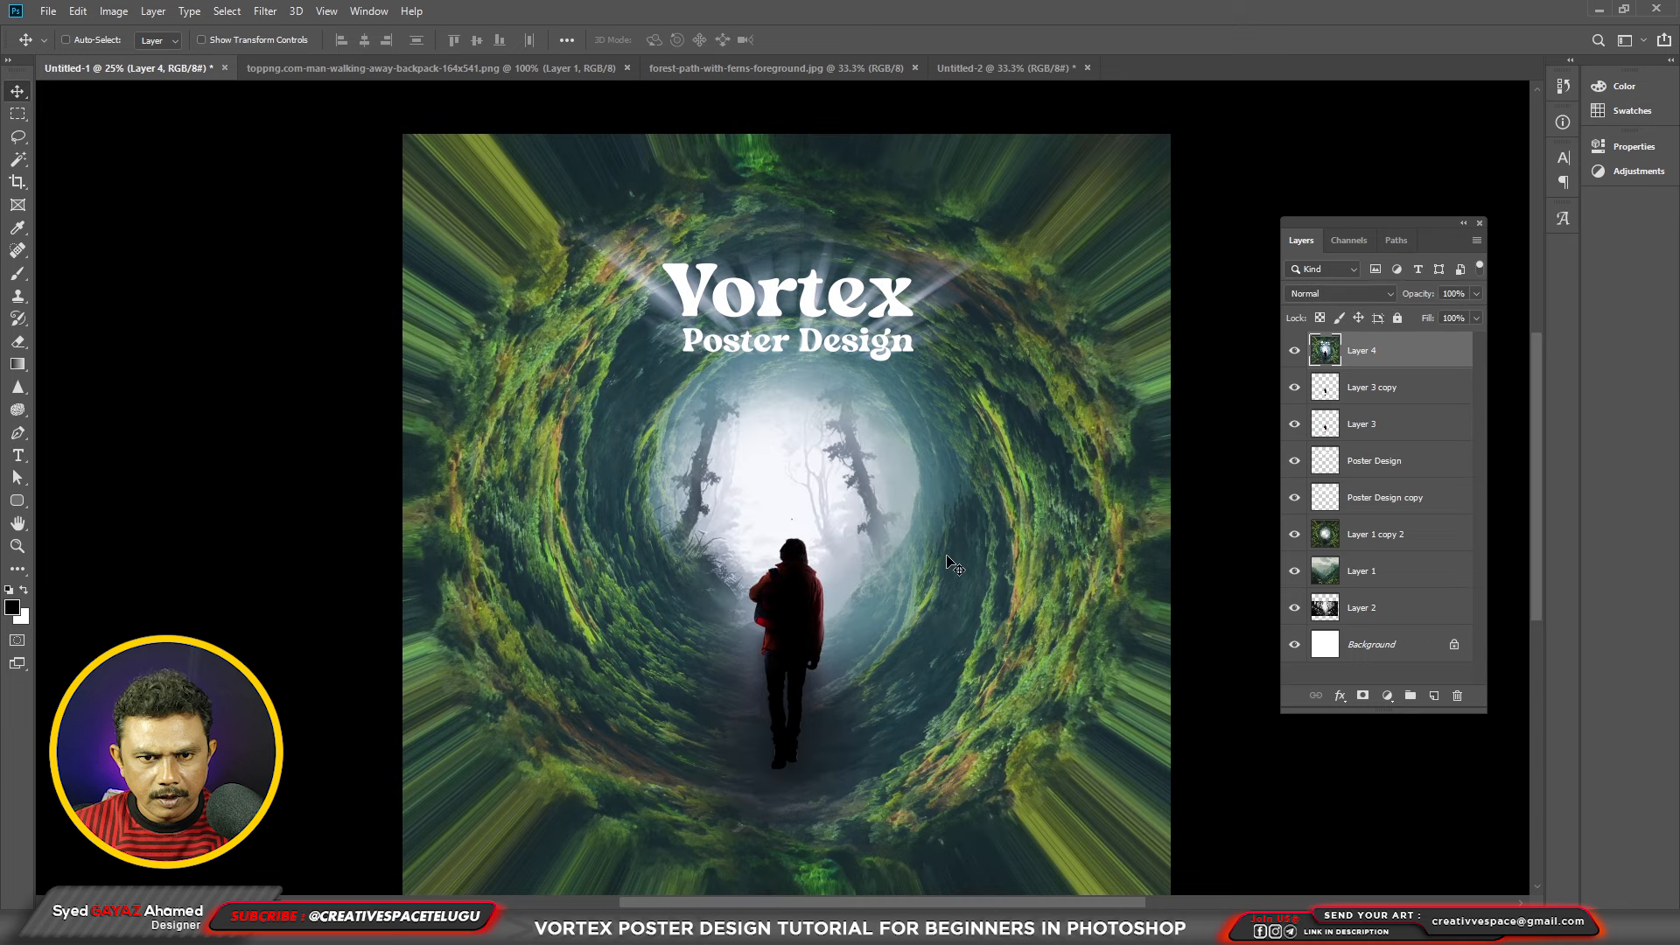
# Step: Crop the canvas evenly on all sides to a portrait poster format framing the title, tunnel and walking man
pyautogui.press('c')
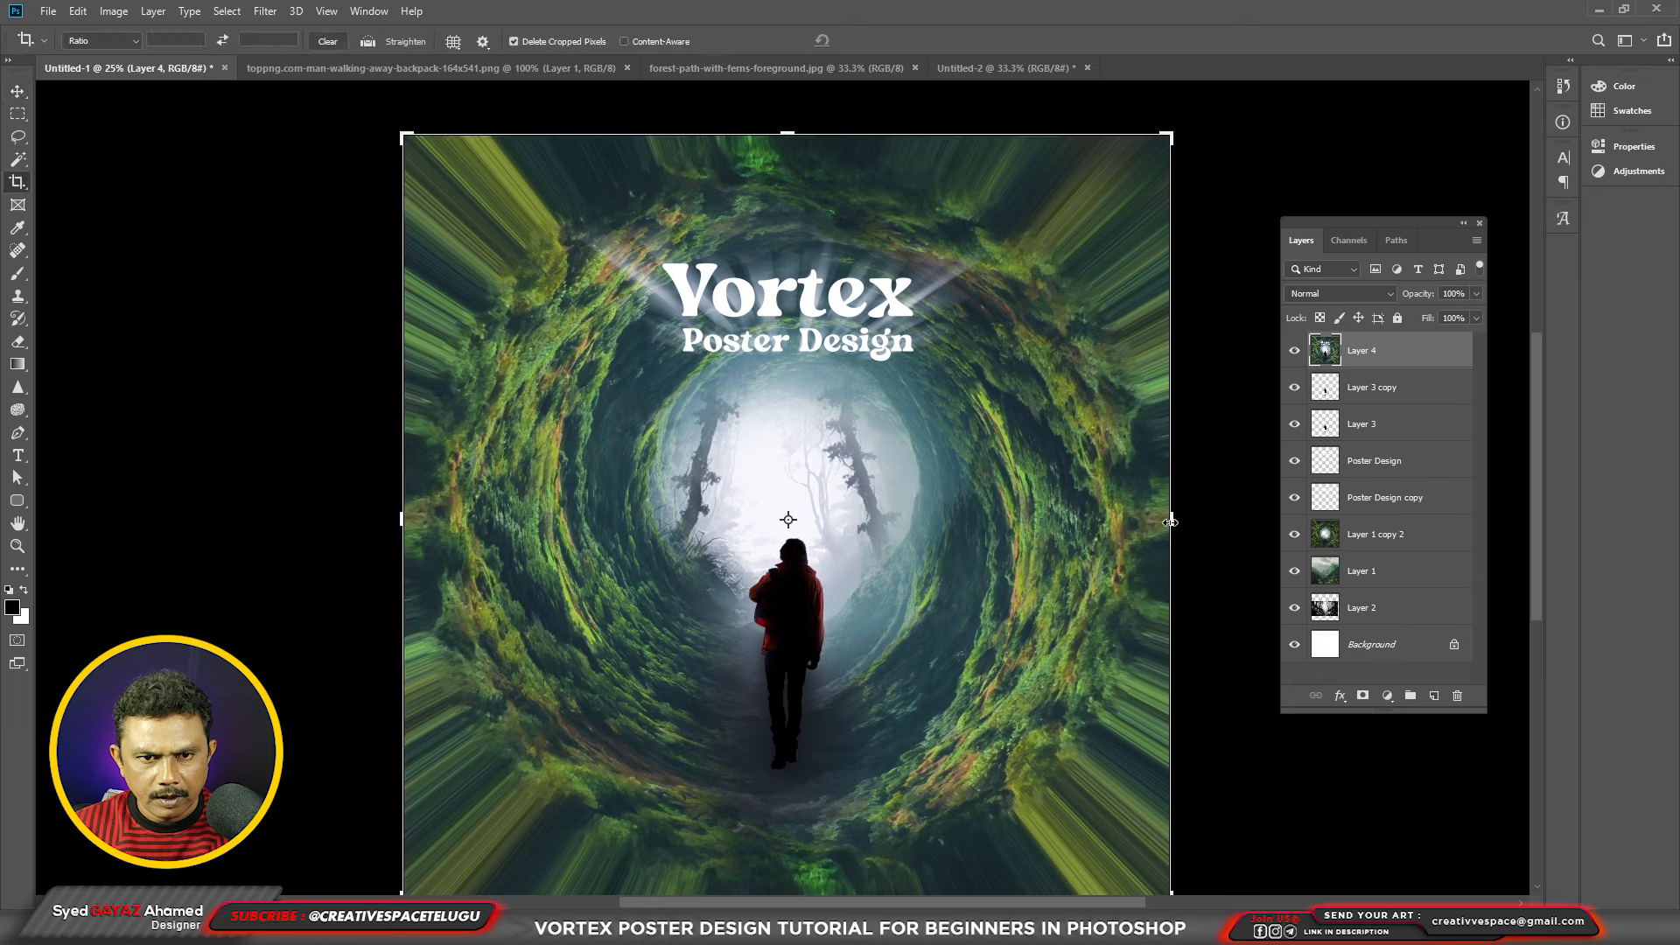
pyautogui.moveTo(1169, 521); pyautogui.dragTo(1072, 538)
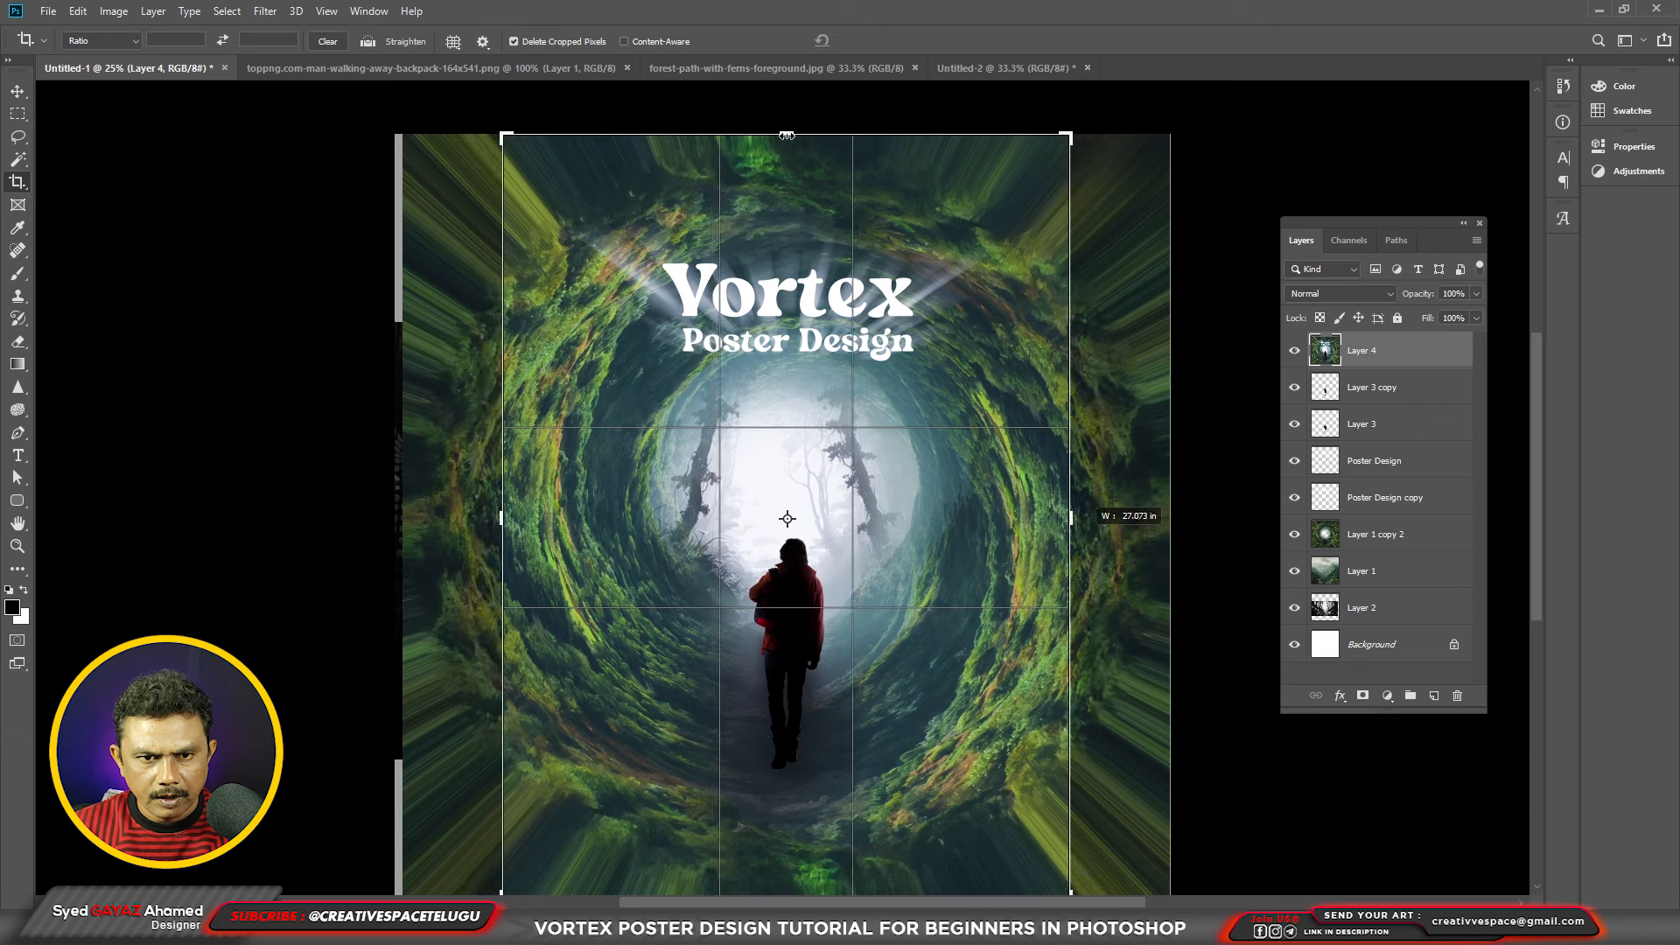
pyautogui.moveTo(787, 130); pyautogui.dragTo(785, 224)
pyautogui.moveTo(1070, 517); pyautogui.dragTo(1018, 525)
pyautogui.press('Return')
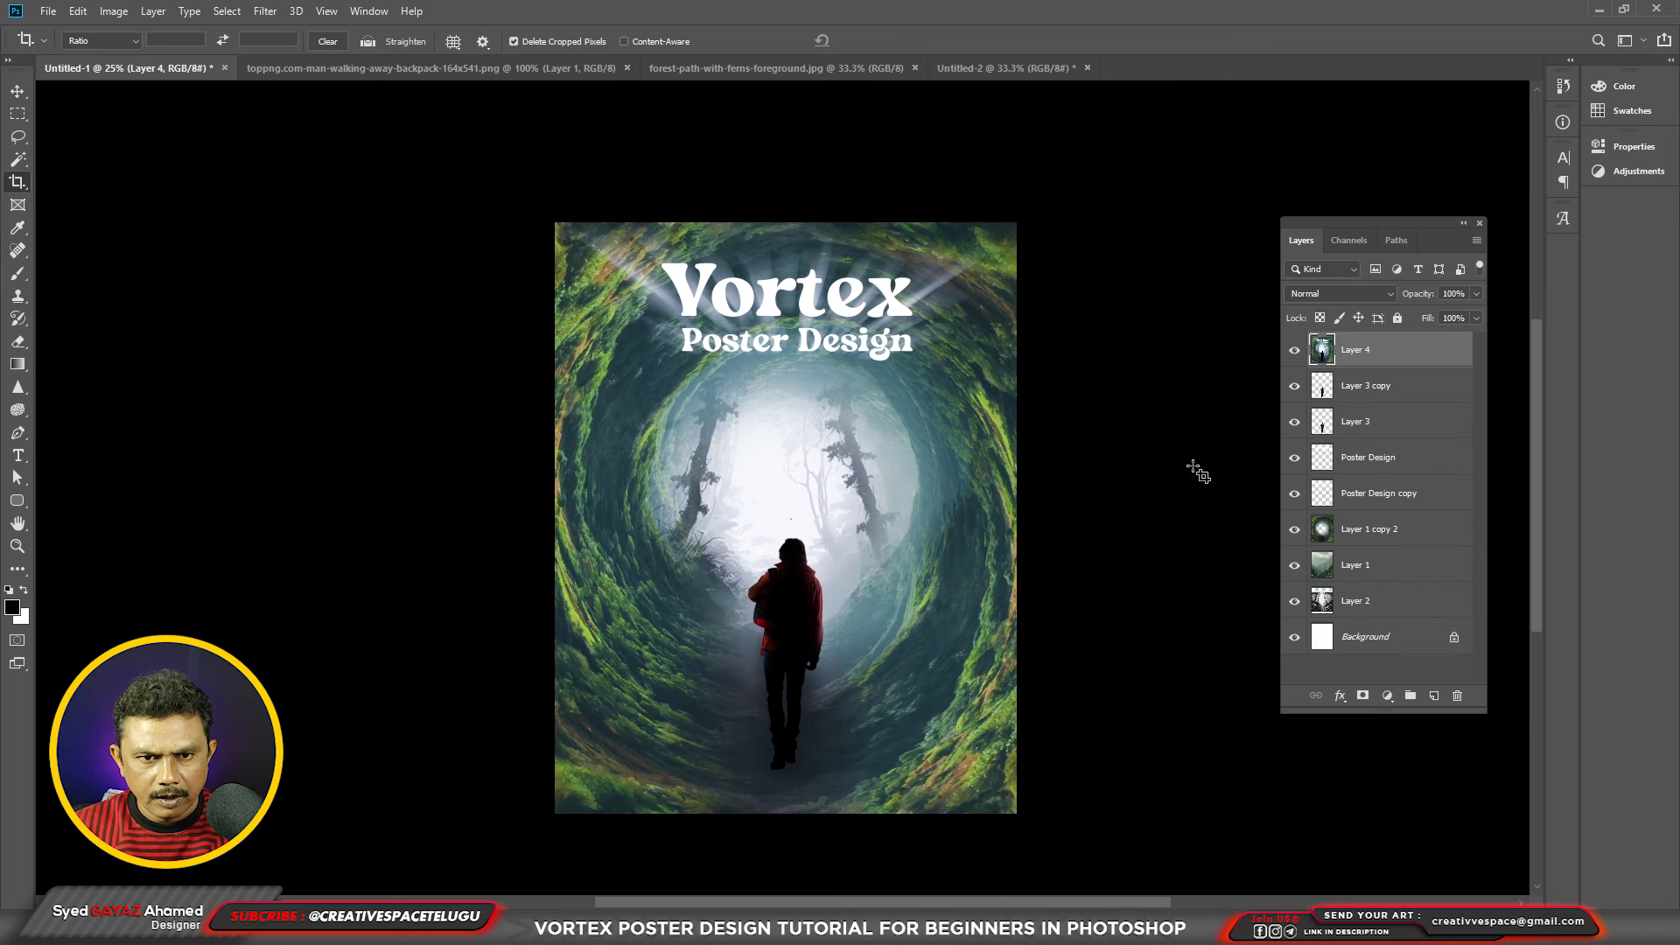